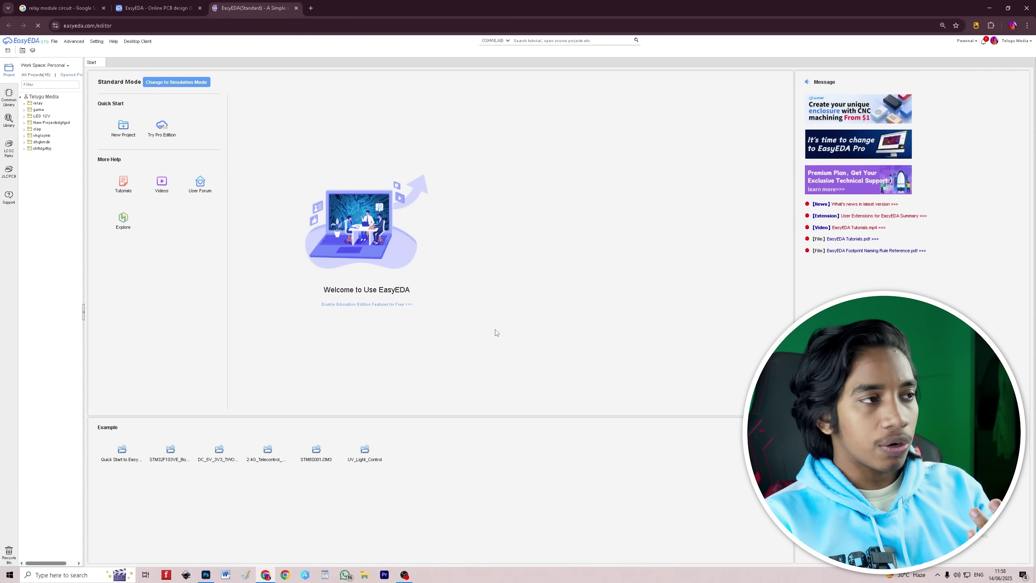
Create a new standard-edition project titled "relya 5v"
click(125, 132)
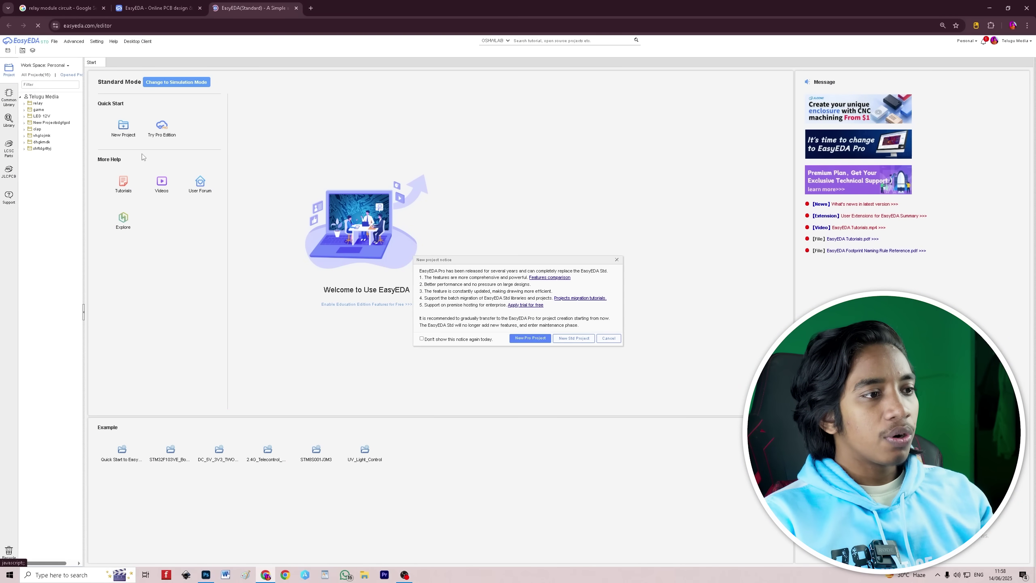
click(564, 341)
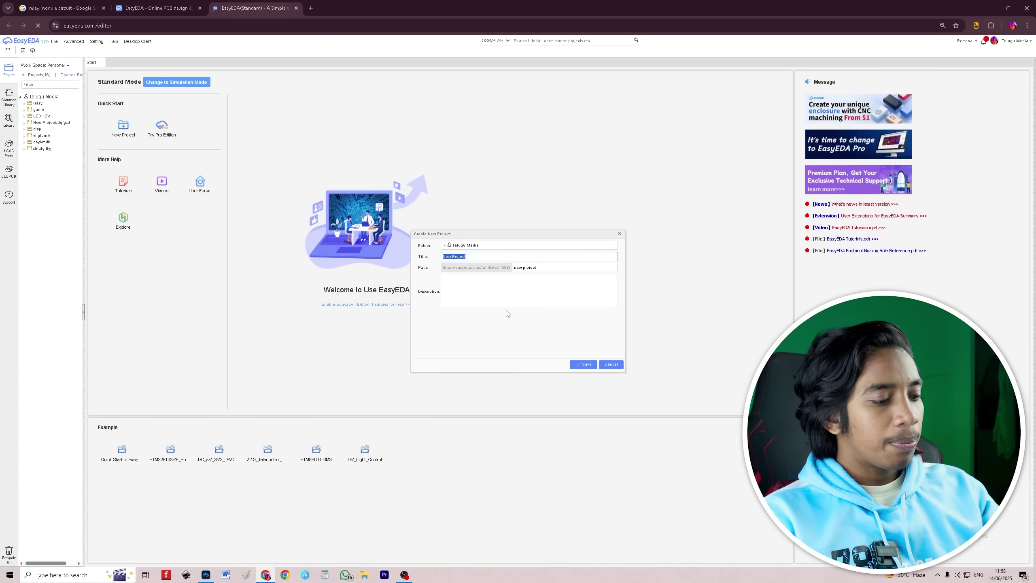
text(relya 5v)
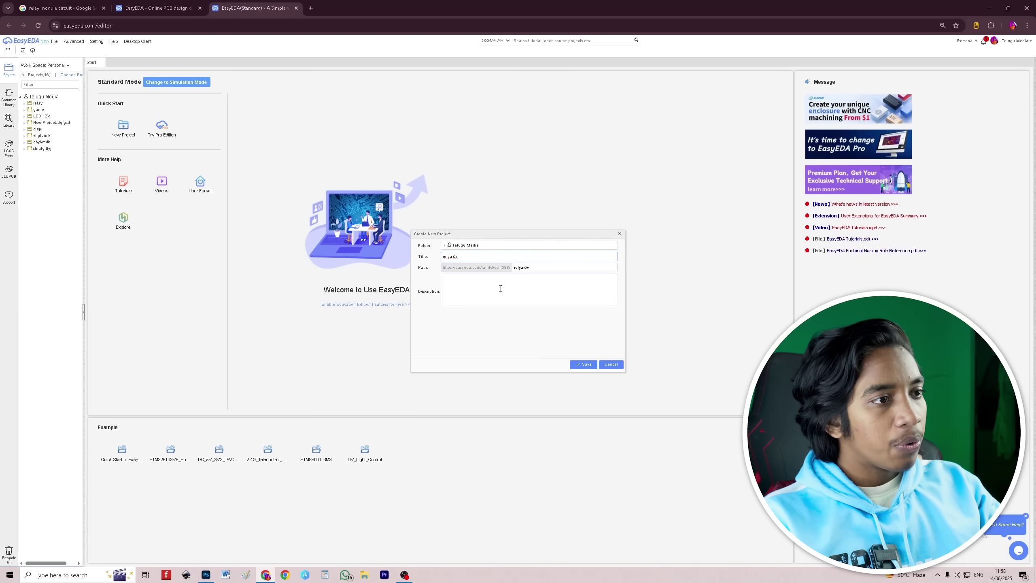
click(585, 363)
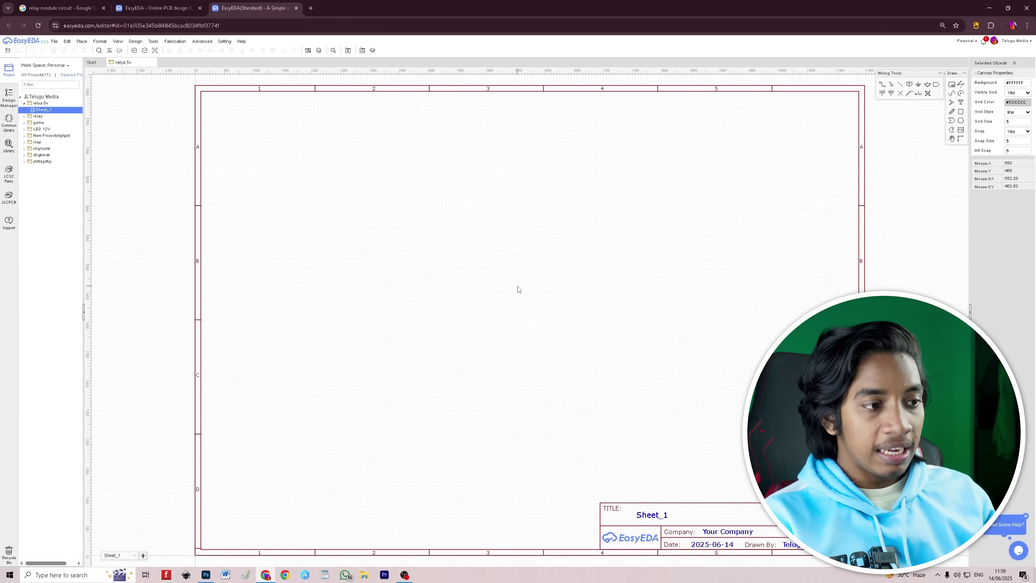
Review the reference relay module circuit image and look through the components in the common library
click(60, 8)
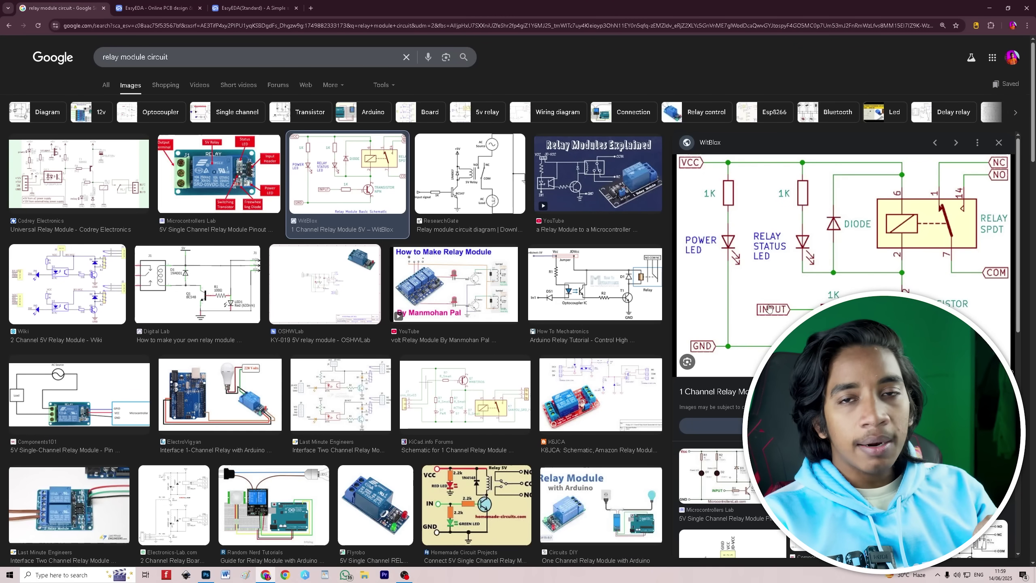
click(253, 8)
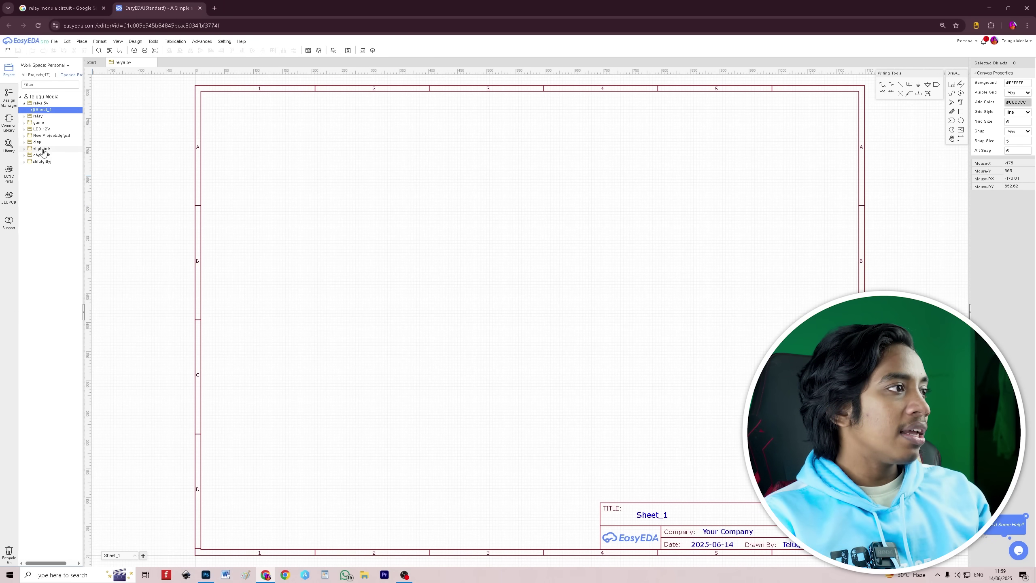
click(8, 125)
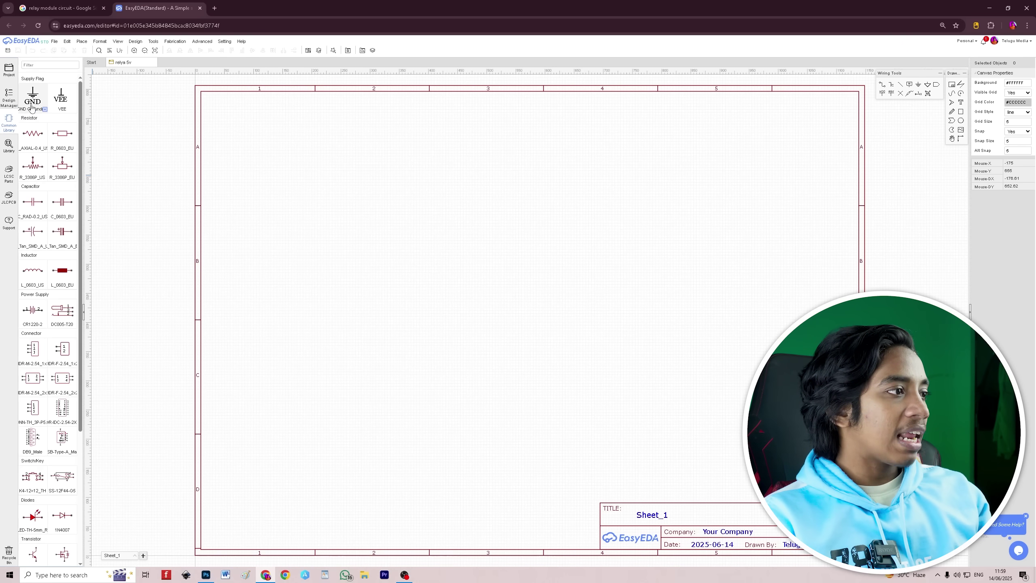
scroll(46, 241, down, 4)
scroll(46, 241, down, 1)
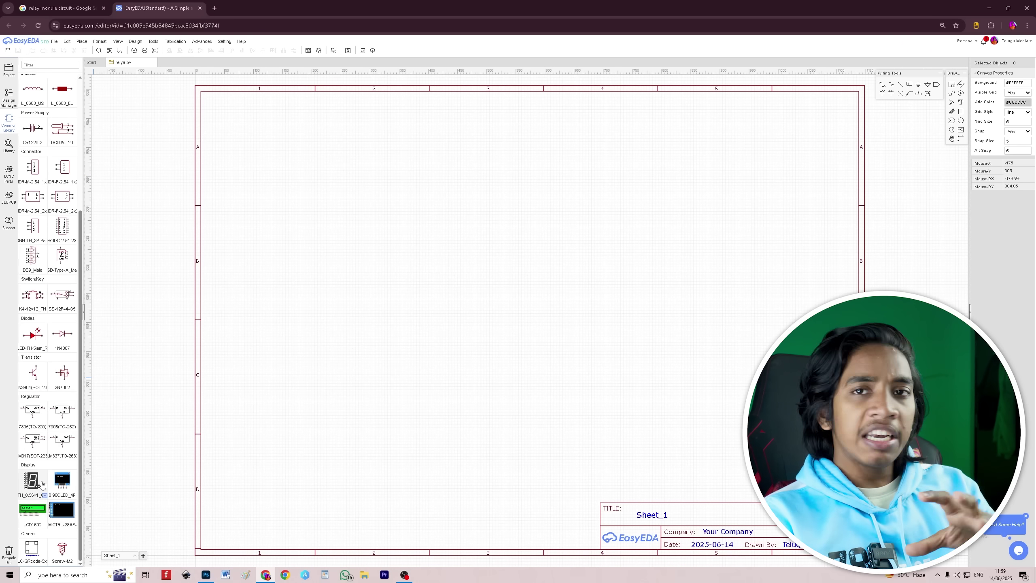
scroll(39, 398, up, 1)
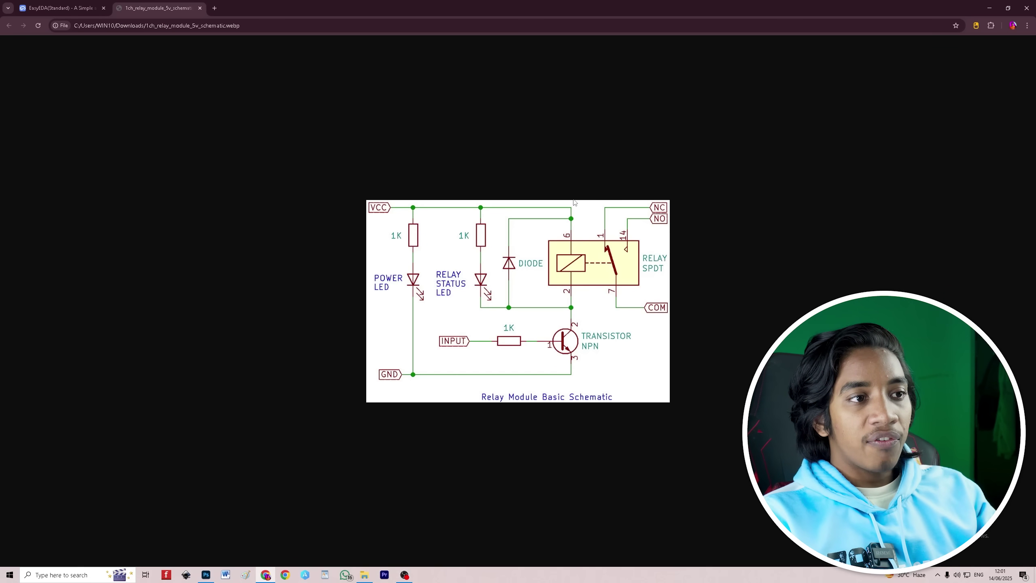
Return to the schematic editor and search the parts library for "relay 5v"
click(61, 8)
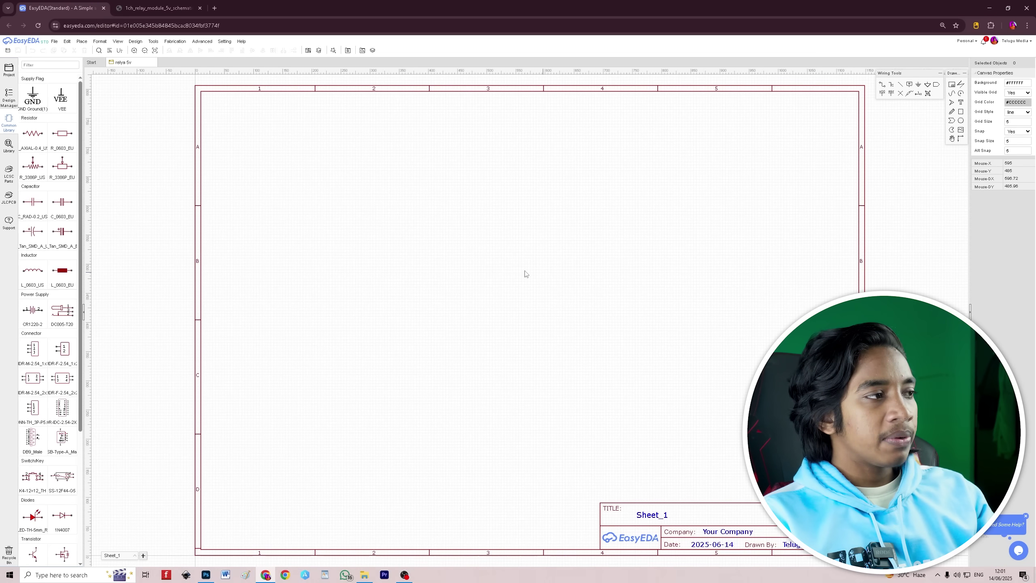
scroll(349, 273, down, 5)
scroll(350, 274, up, 6)
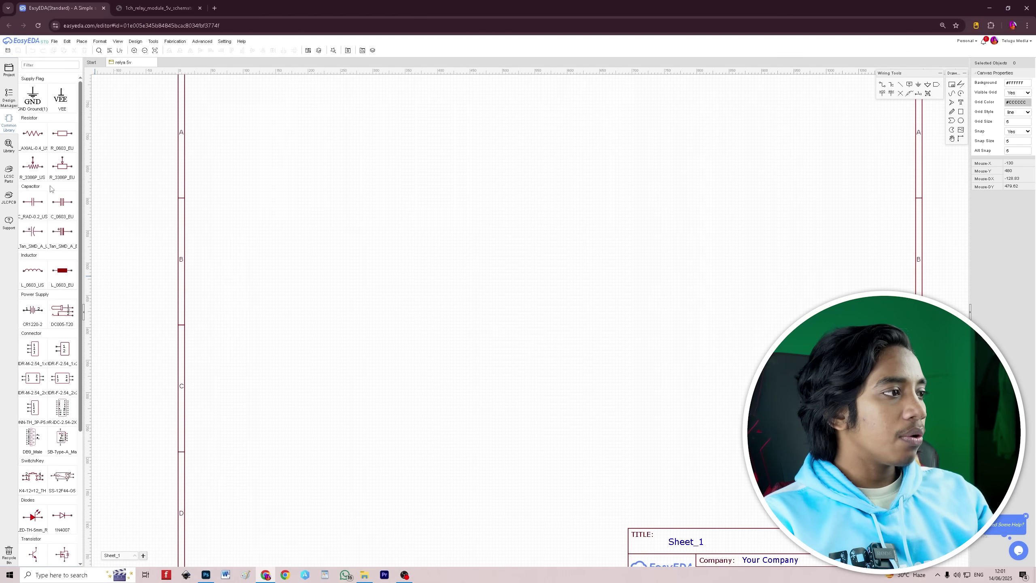
scroll(37, 327, down, 3)
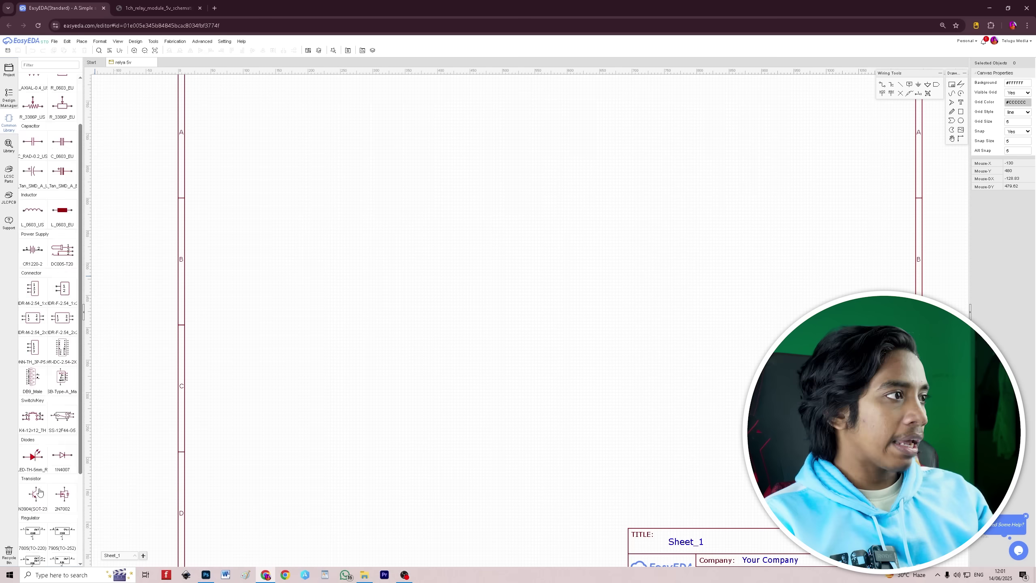
scroll(39, 492, up, 3)
click(12, 150)
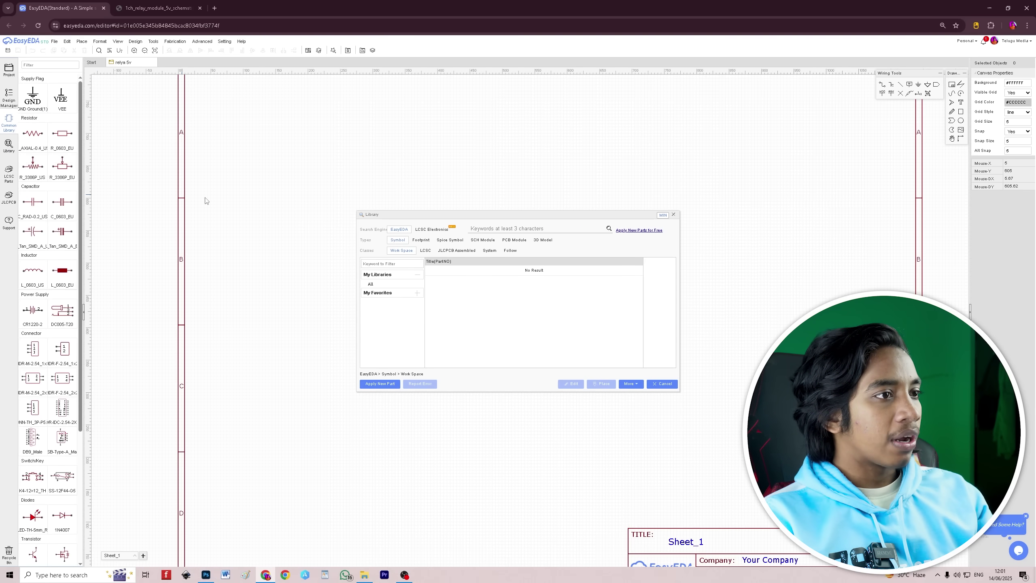
text(relay 5)
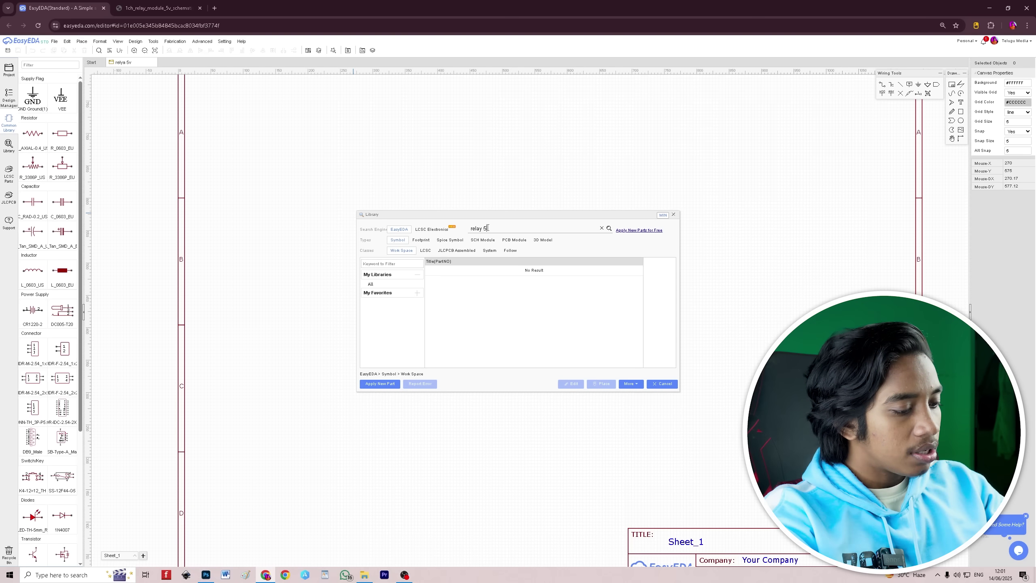
text(v)
key(Return)
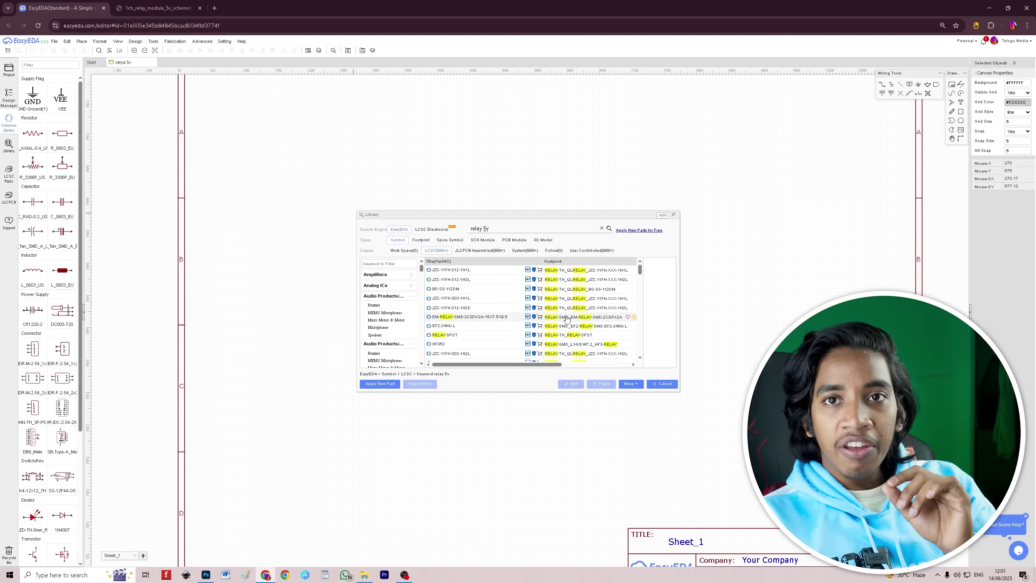
Compare the relay candidates JZC-11FH 012-1H1L, EM-RELAY-SMD and EF2-24NU-L by their symbol and footprint previews
click(461, 270)
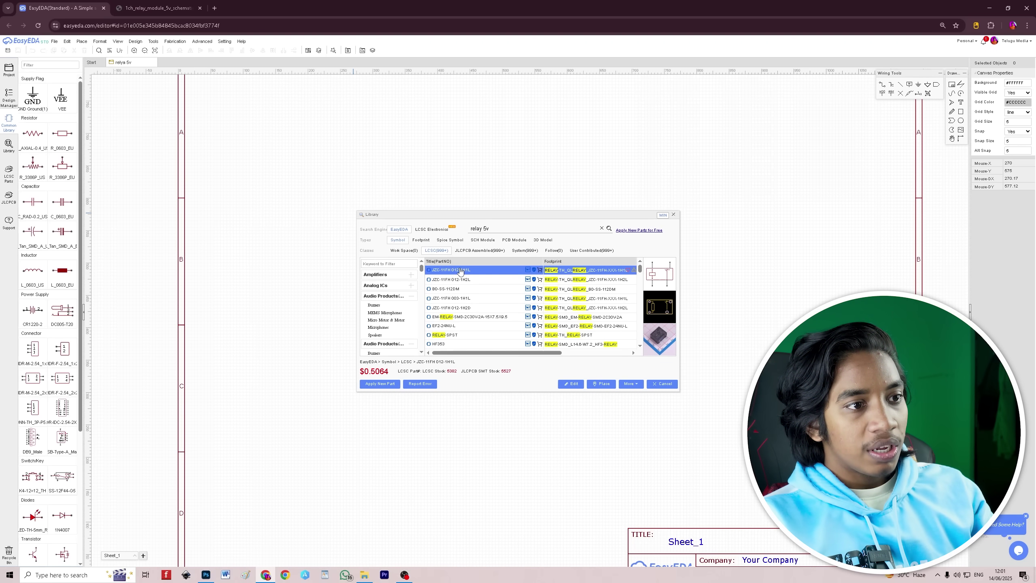
double_click(460, 270)
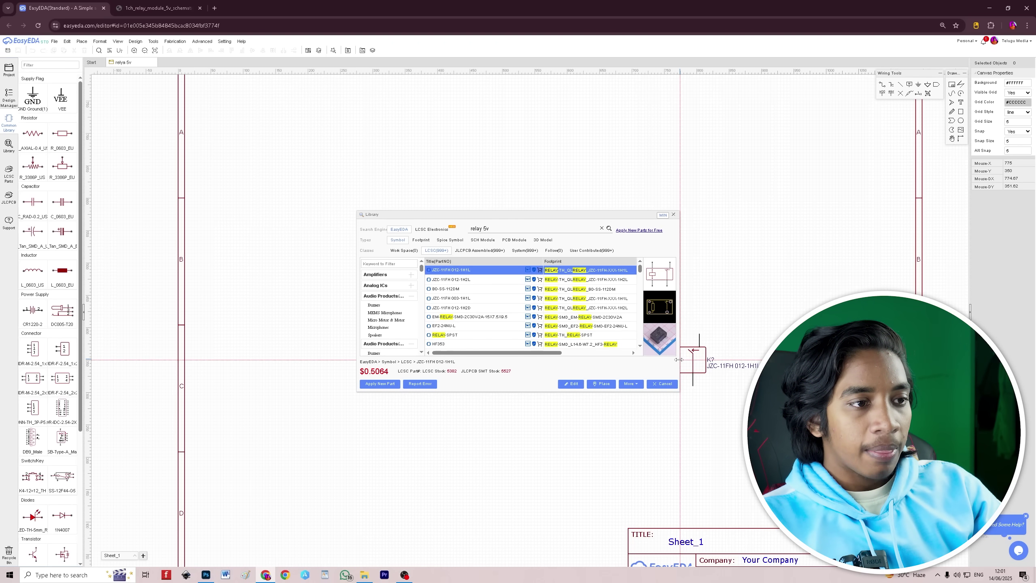
drag(677, 359, 766, 360)
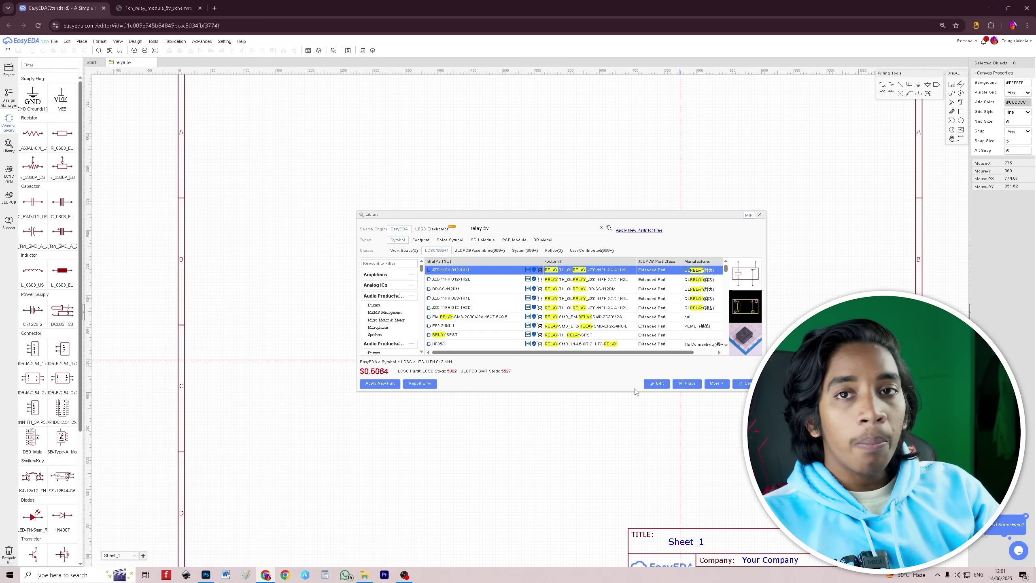
click(455, 317)
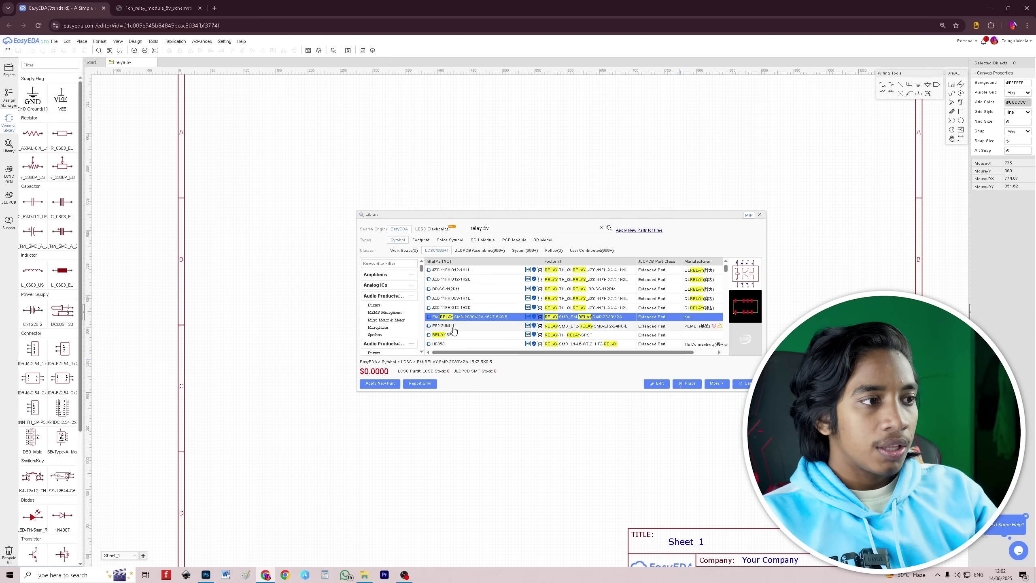
click(454, 327)
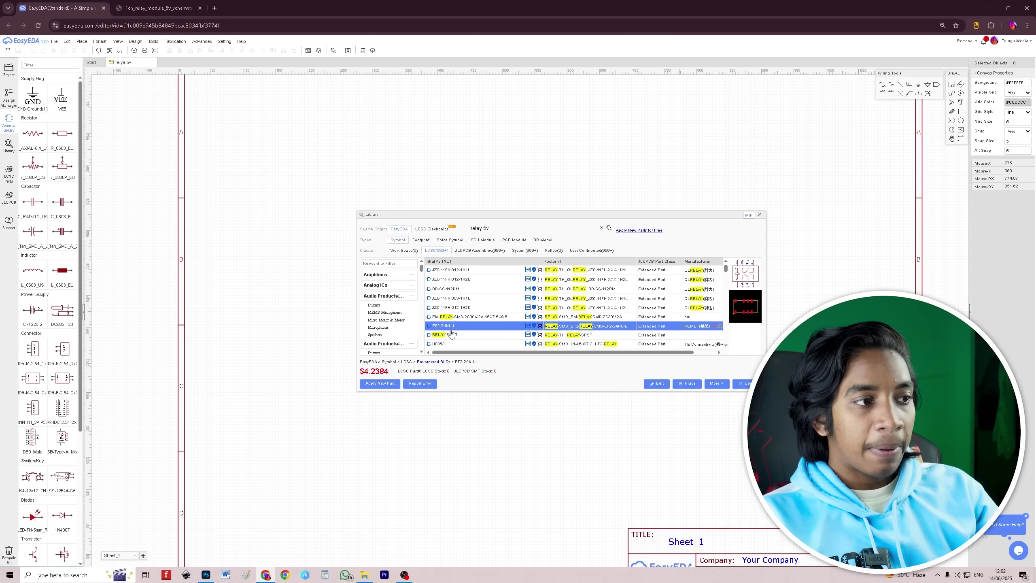
Place the RELAY-SPST part from the search results in the upper middle of the schematic sheet
click(452, 335)
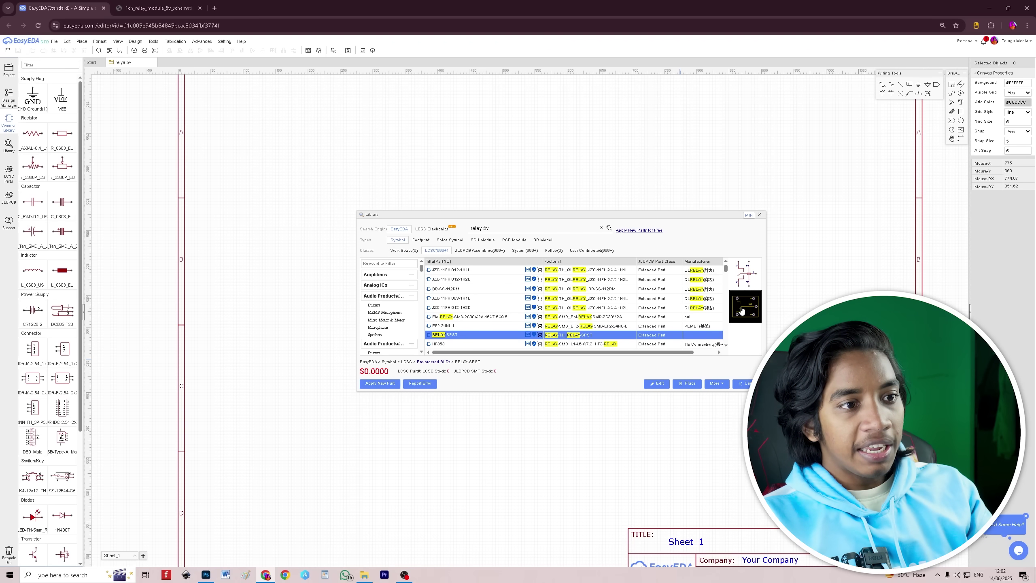
double_click(449, 335)
click(604, 153)
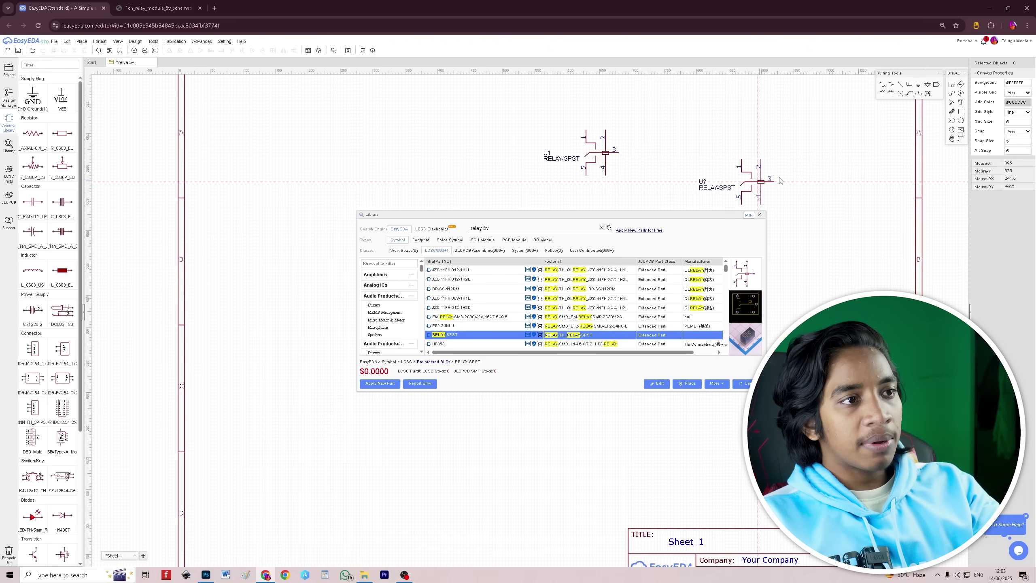
Check the reference schematic and place a 1N4007 diode just left of the relay
click(164, 5)
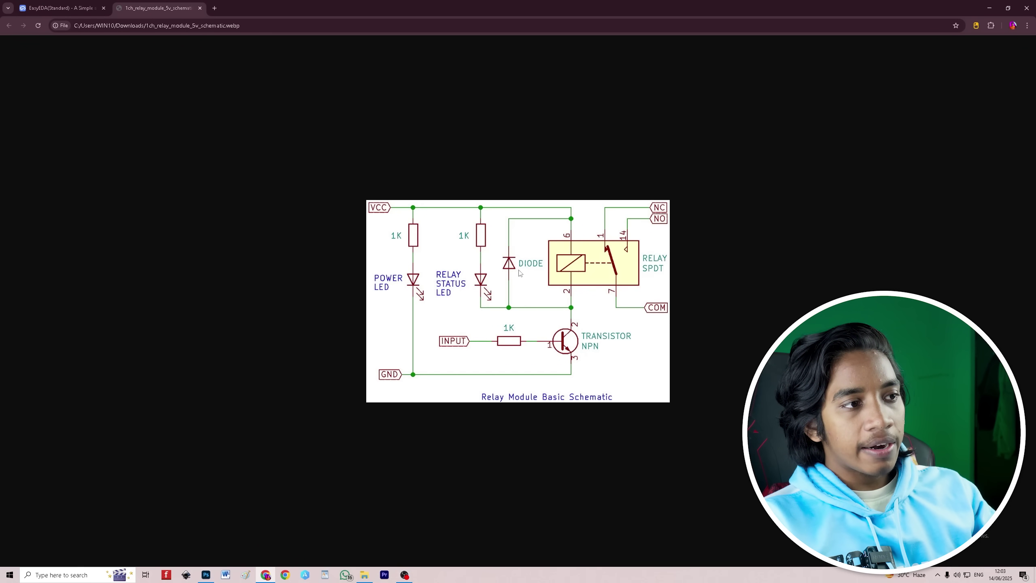
click(61, 7)
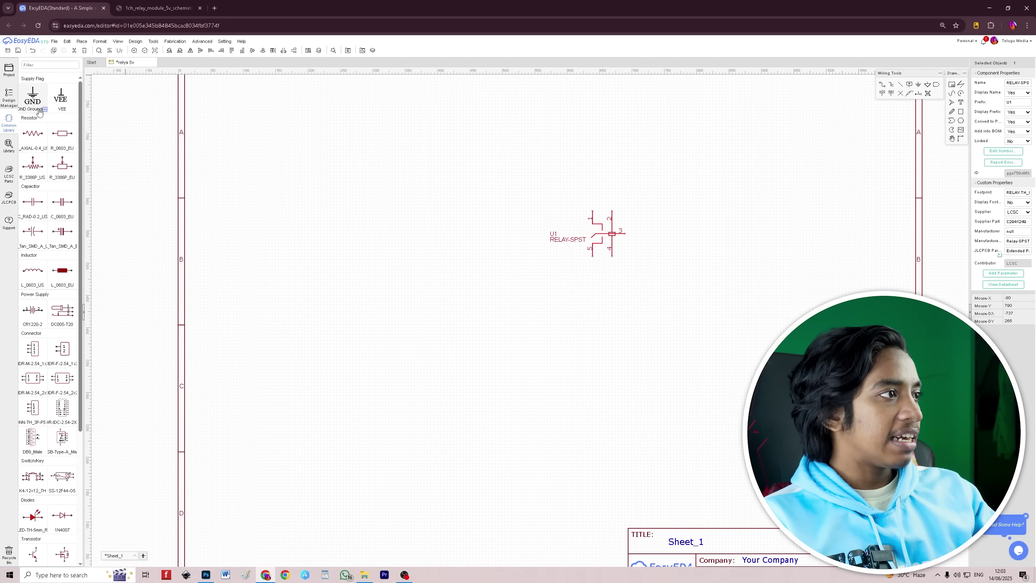
scroll(44, 279, down, 1)
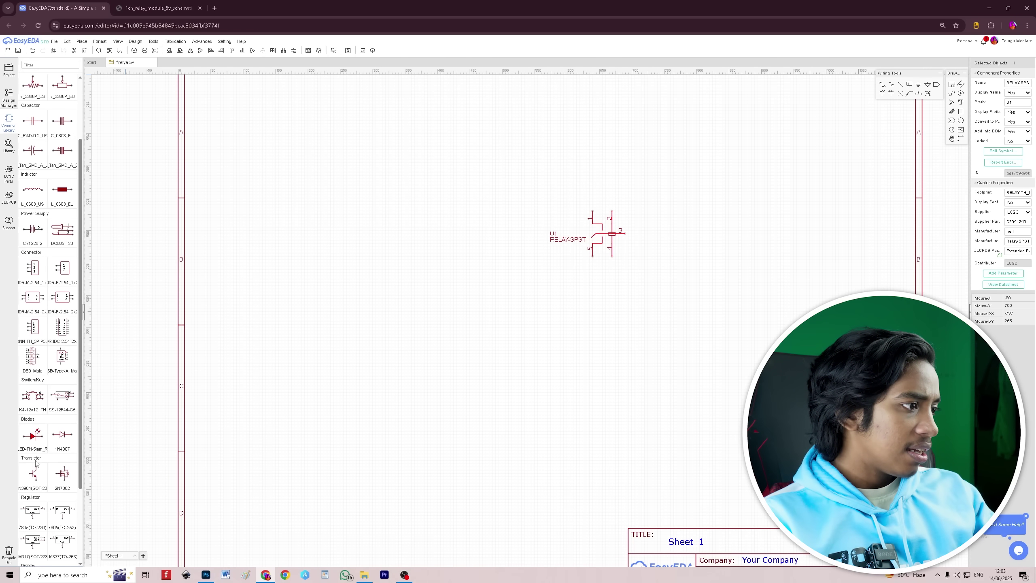
click(63, 441)
click(526, 245)
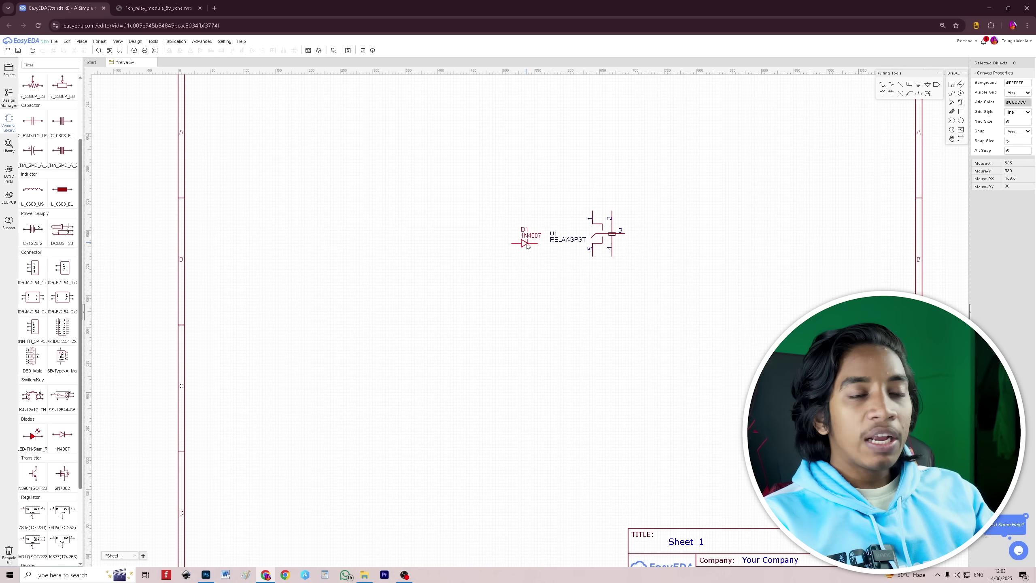
Rotate the 1N4007 diode until it stands vertically with its triangle pointing down
click(525, 244)
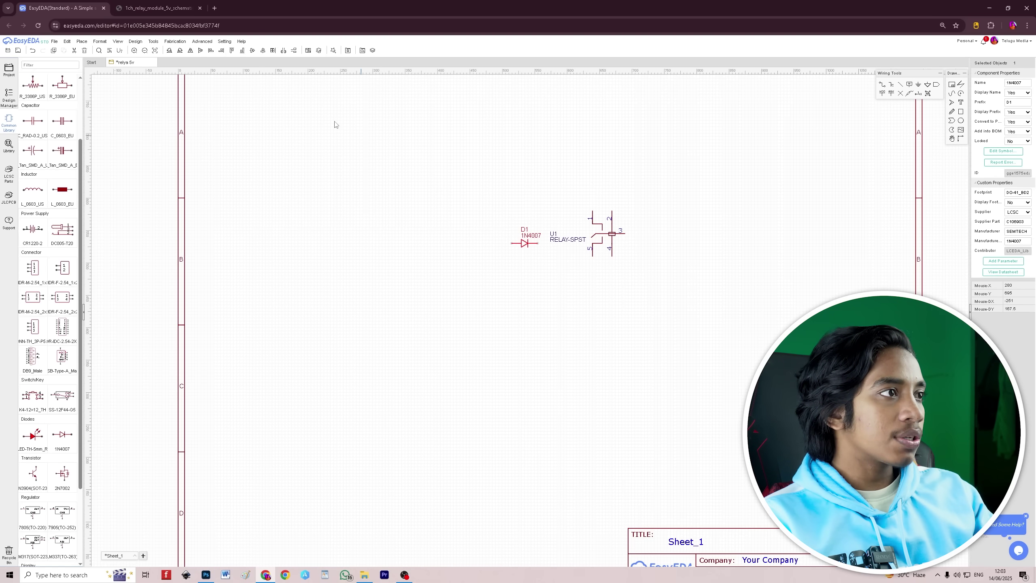
click(170, 53)
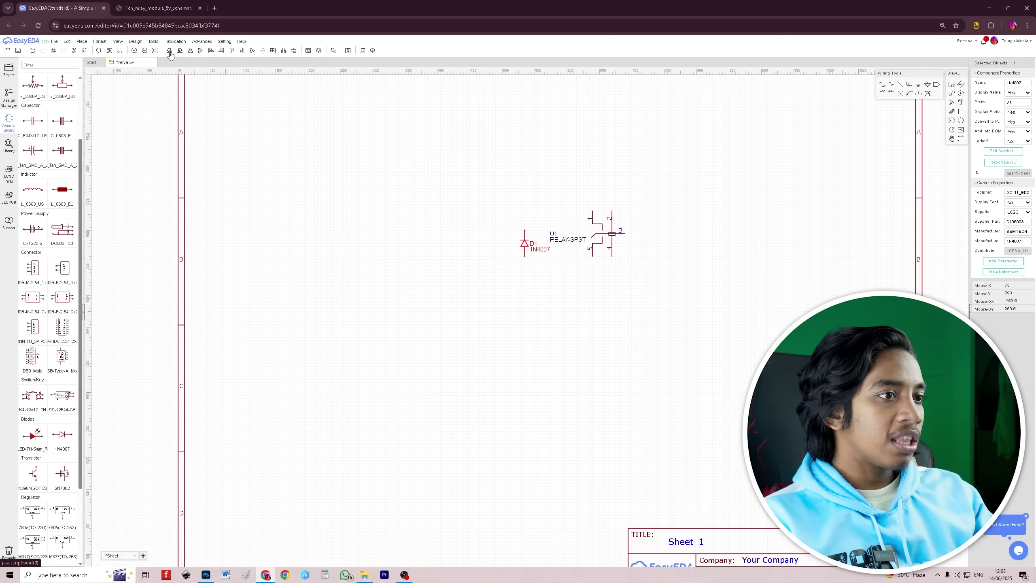
click(170, 53)
click(170, 53)
click(170, 53)
click(170, 53)
click(170, 53)
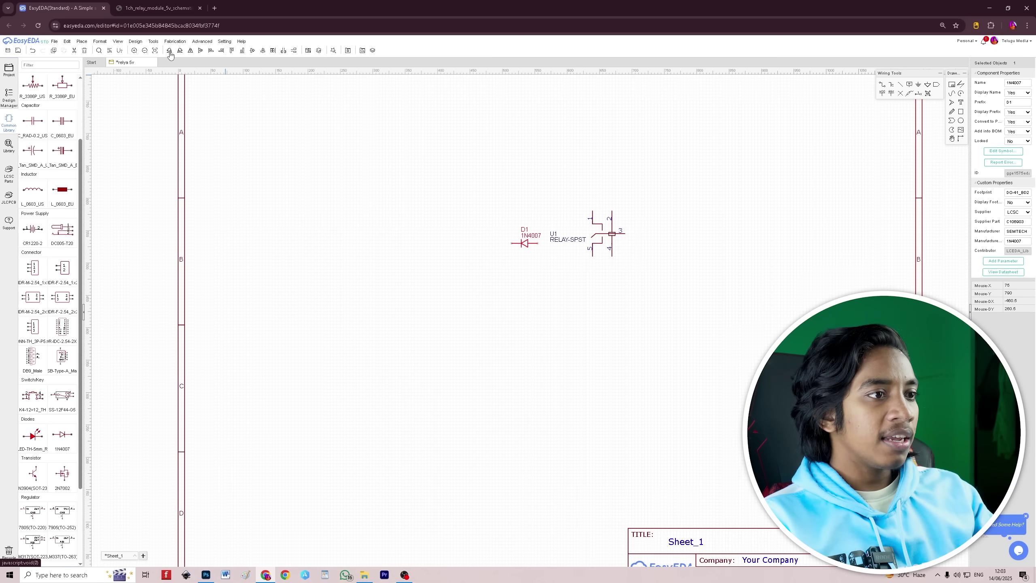
click(170, 52)
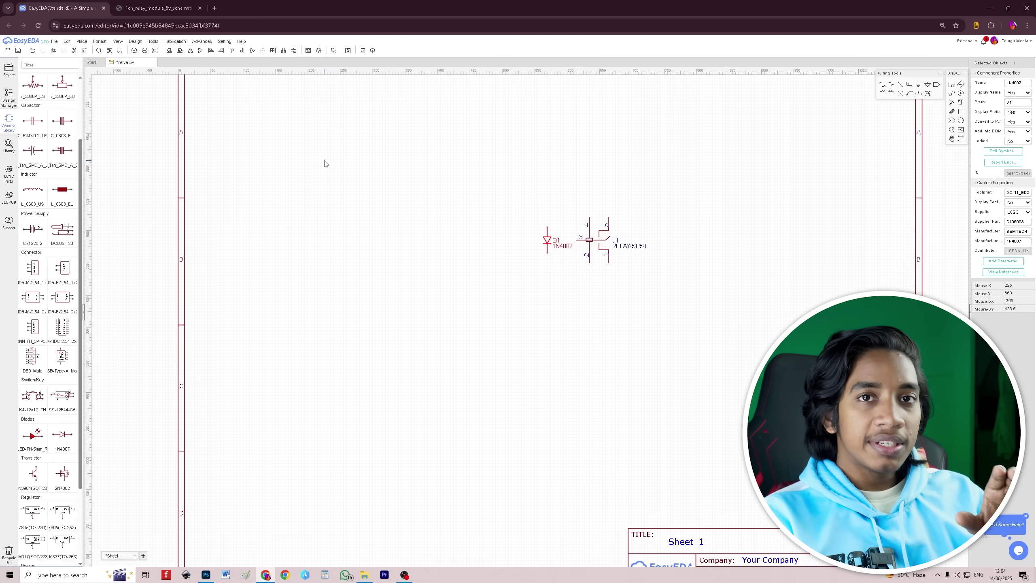
Save the schematic and convert it to a two-layer PCB with the default rectangular outline in mm, skipping the net check
click(17, 50)
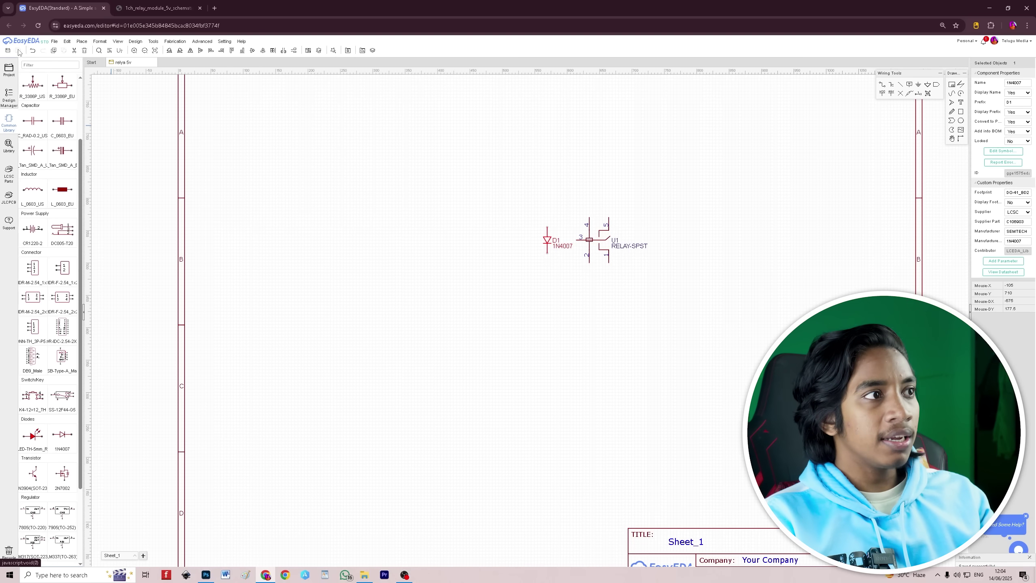
click(308, 52)
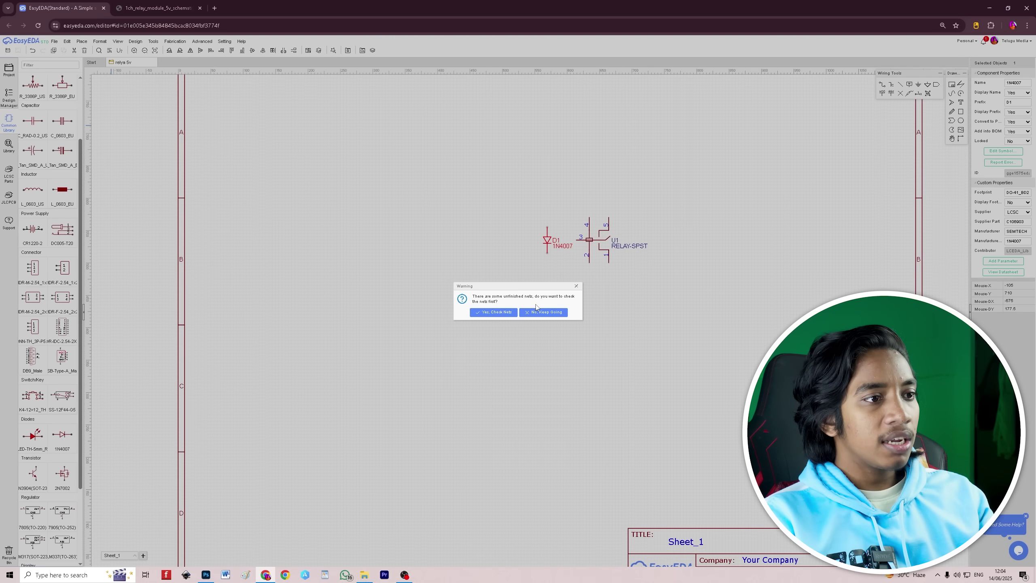
click(546, 311)
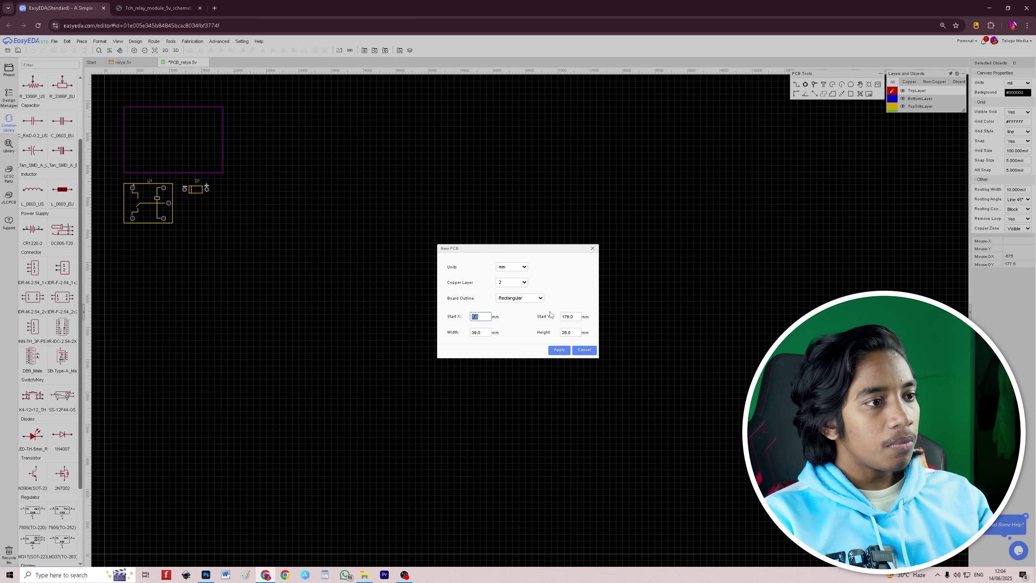
click(560, 349)
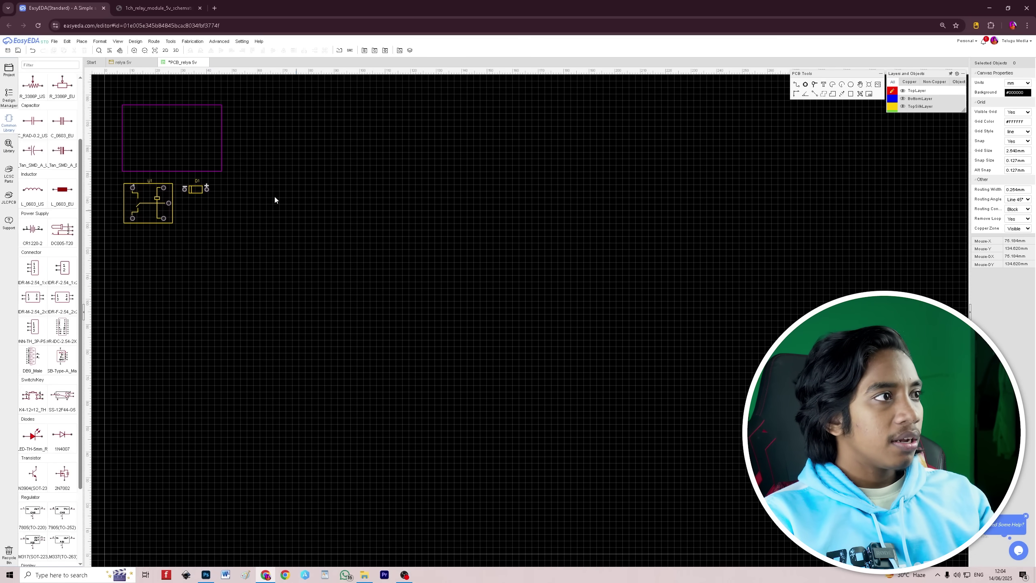
Open the 3D preview of the PCB to inspect the relay and diode models
click(176, 50)
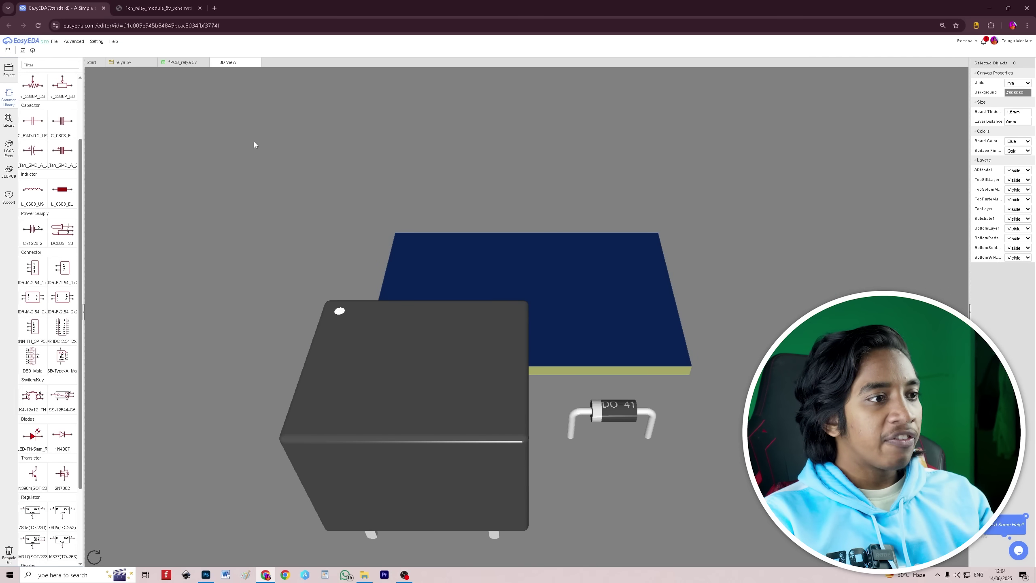
Check the reference schematic and place a red 5 mm through-hole LED (LED-TH-5mm_R) to the left of the 1N4007 diode
drag(623, 507, 91, 125)
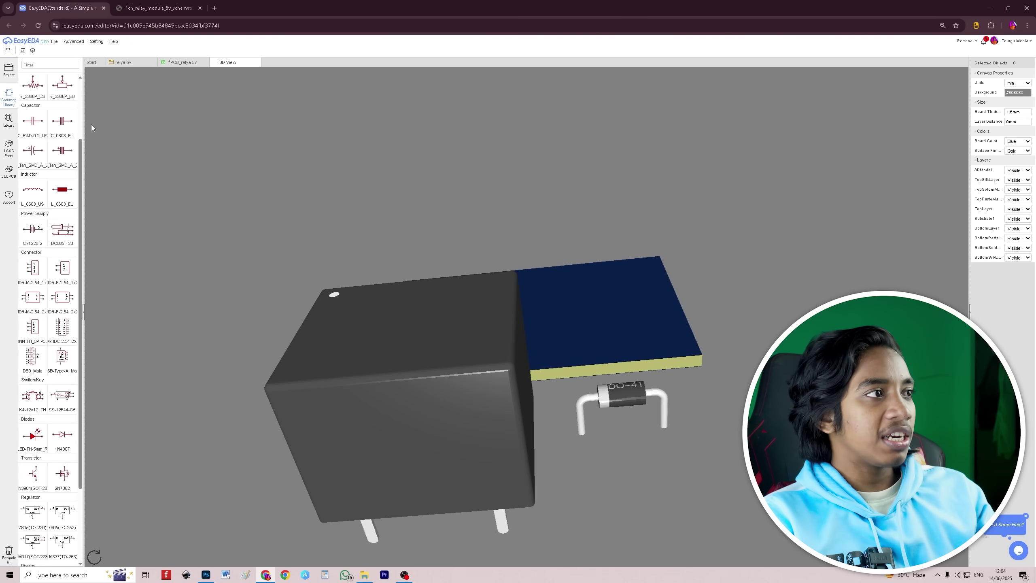
click(157, 8)
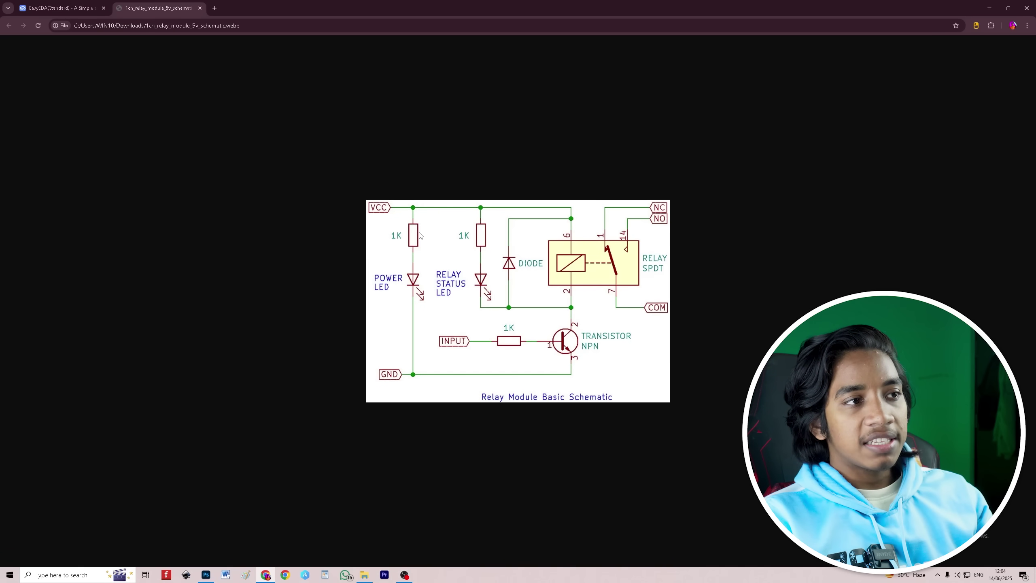
click(61, 7)
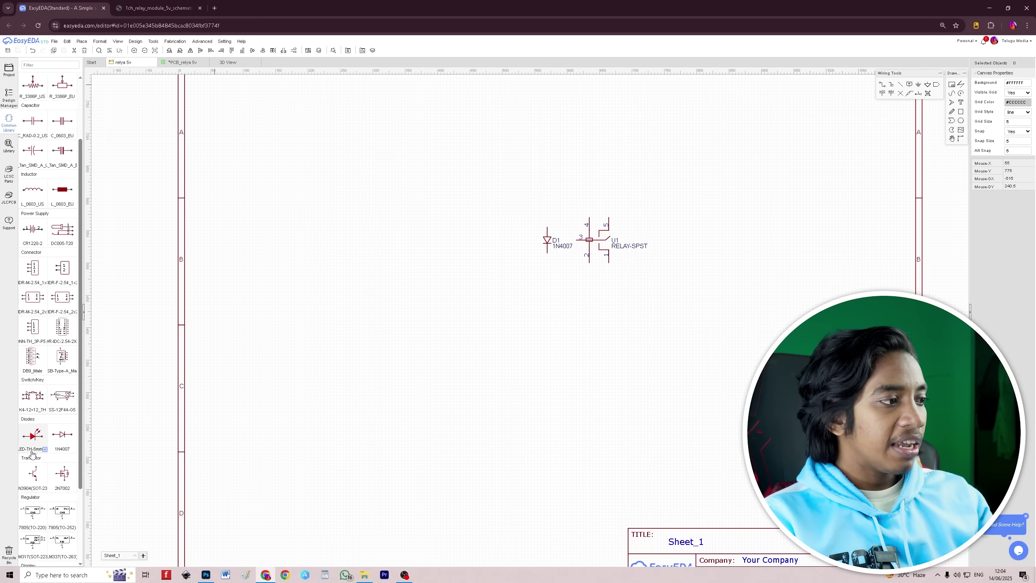
click(45, 449)
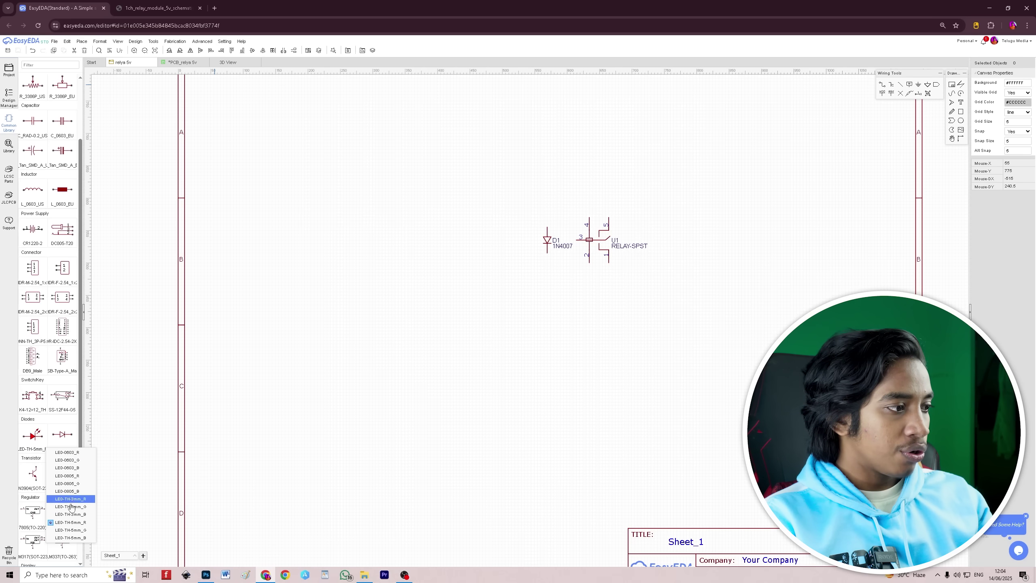
click(70, 522)
click(427, 238)
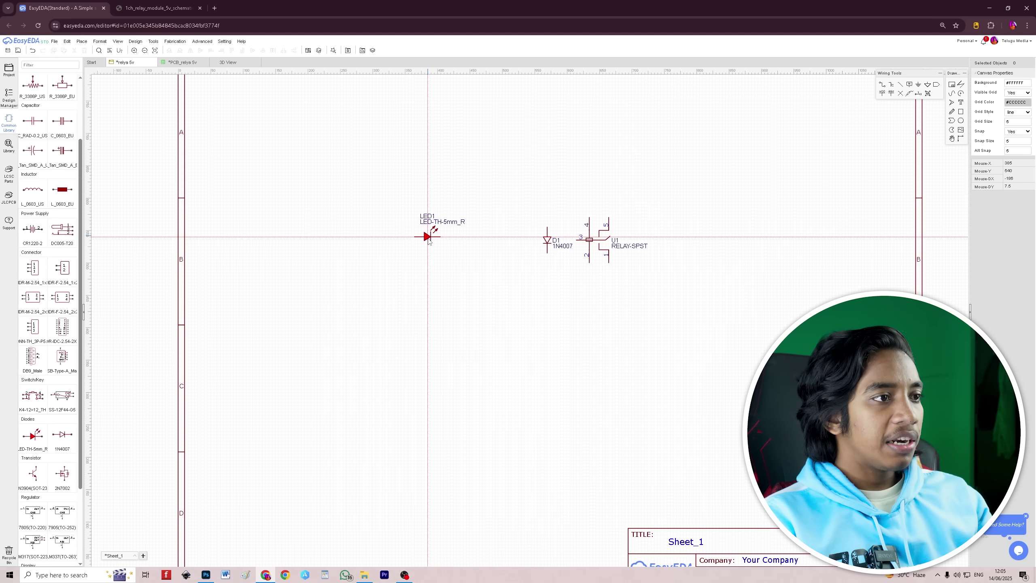
key(Escape)
Stand the LED vertically, pointing down, just left of the 1N4007 diode and paste a copy of it to its left
click(429, 235)
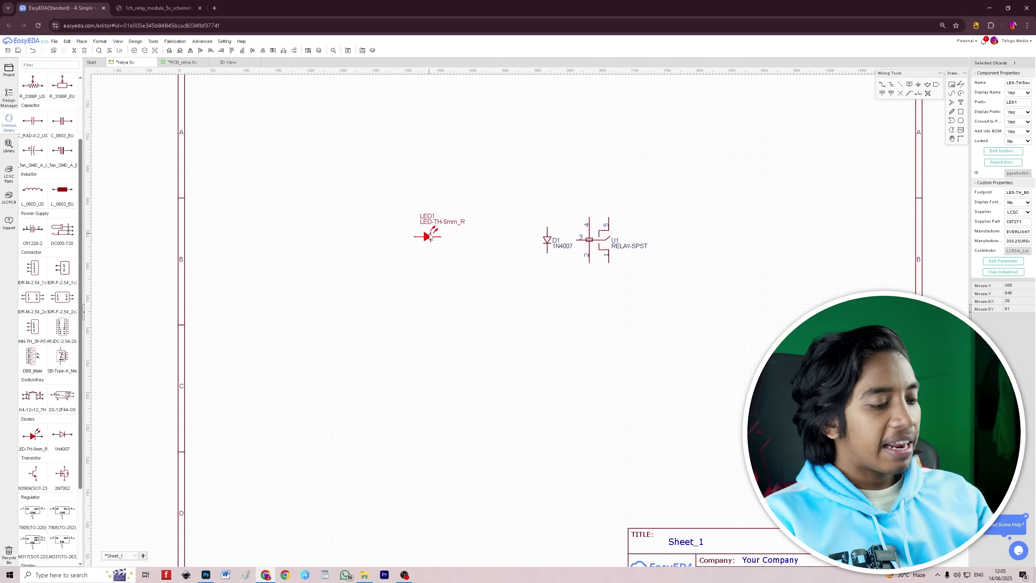
click(180, 52)
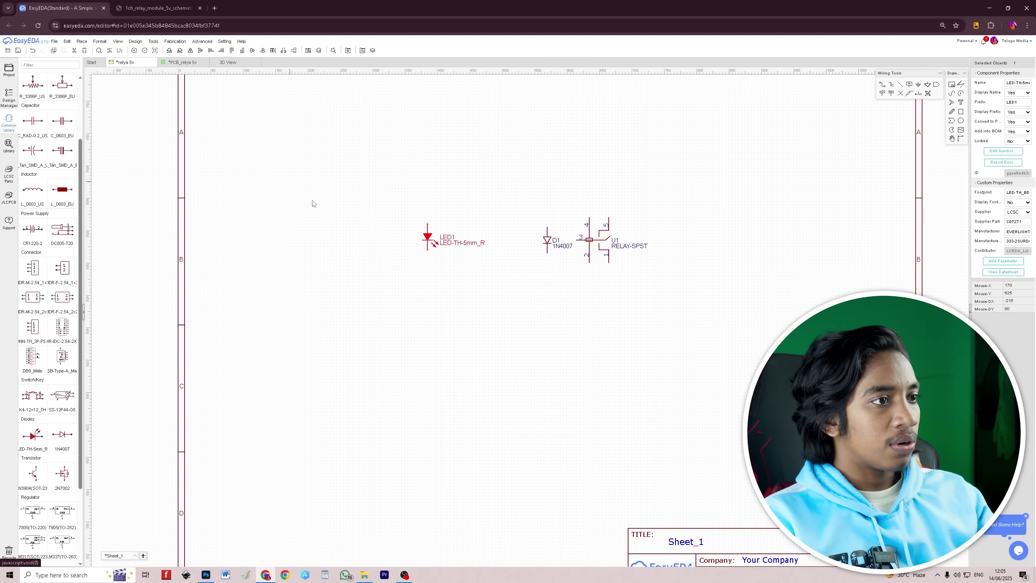
drag(429, 238, 486, 240)
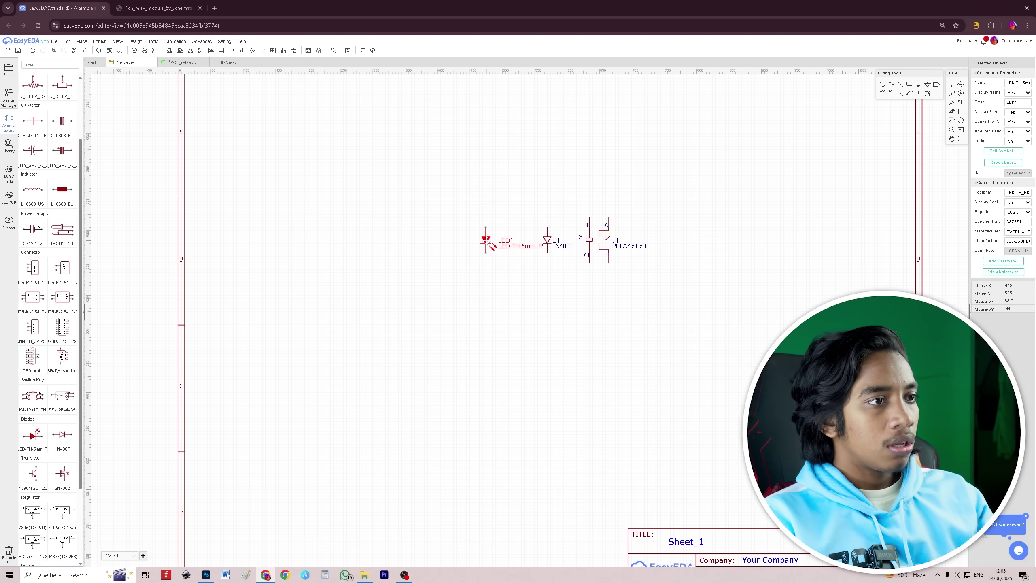
key(ctrl+c)
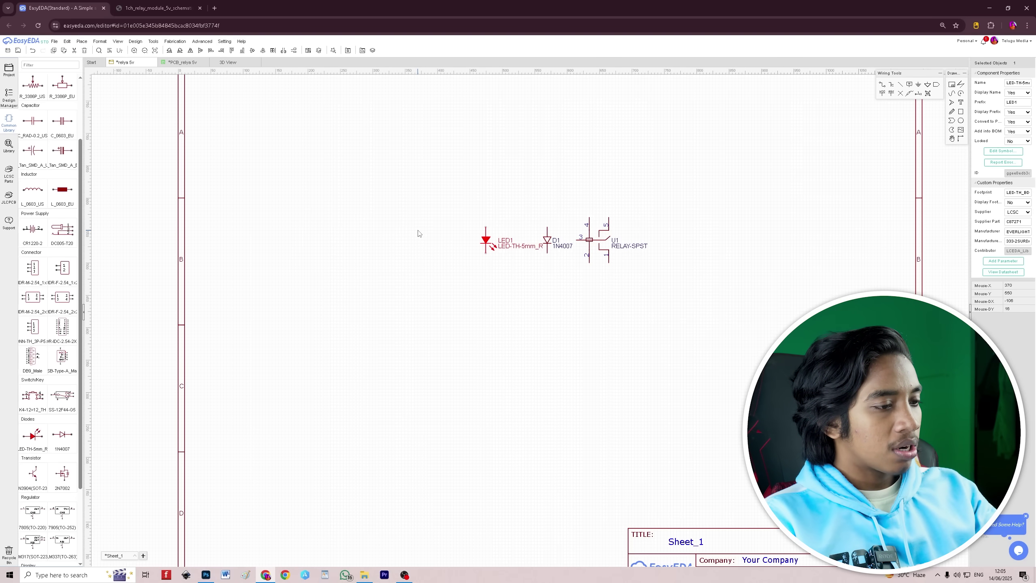
key(ctrl+v)
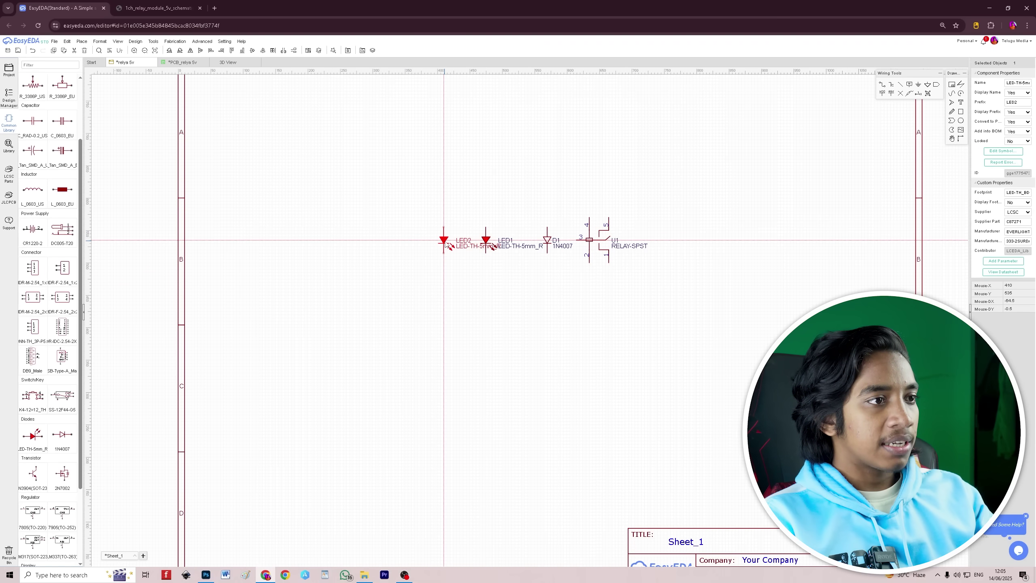
Check the reference schematic and place two vertical 1k axial resistors, one above each LED
key(ctrl+Tab)
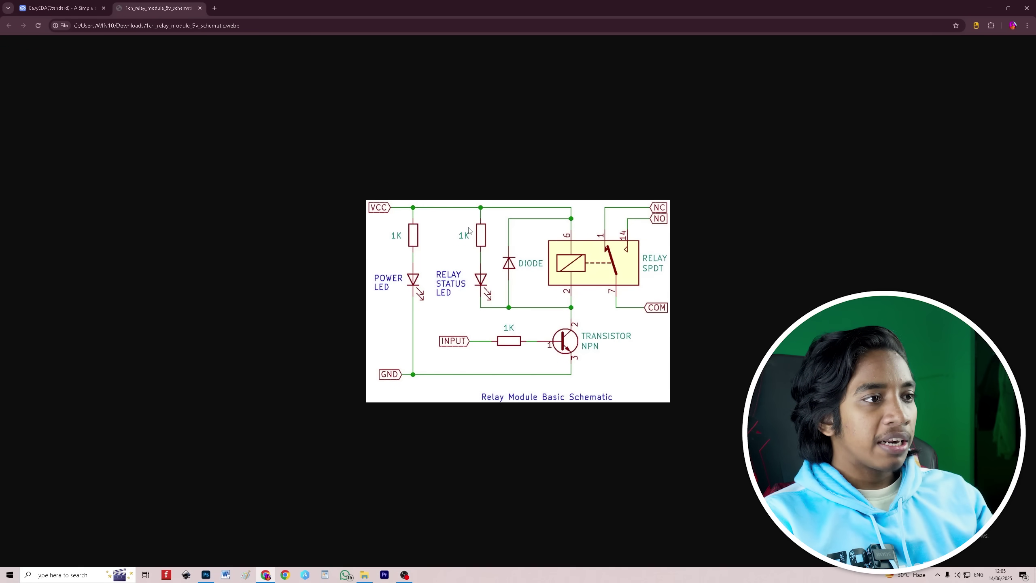
click(61, 7)
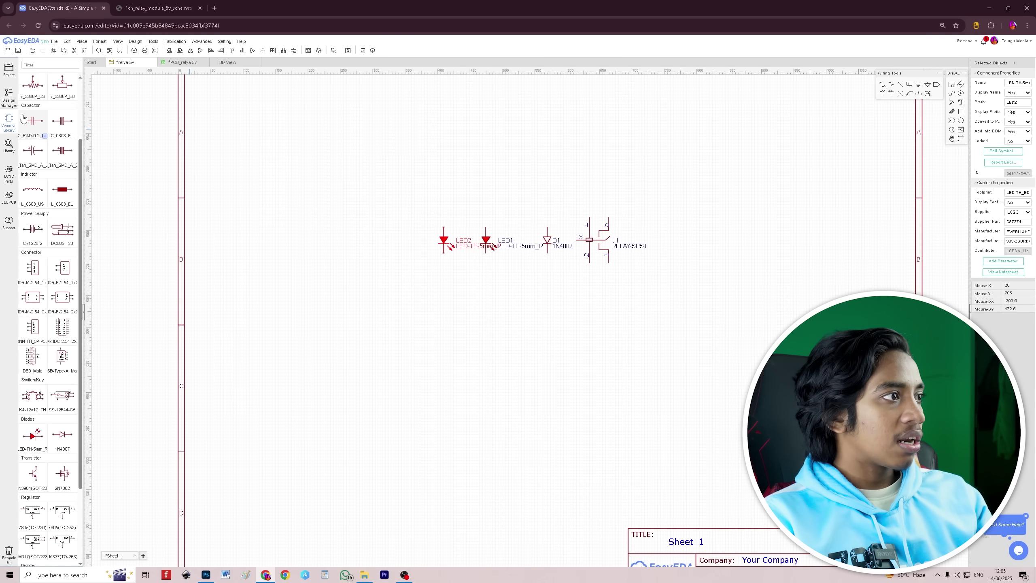
scroll(23, 119, up, 2)
click(30, 134)
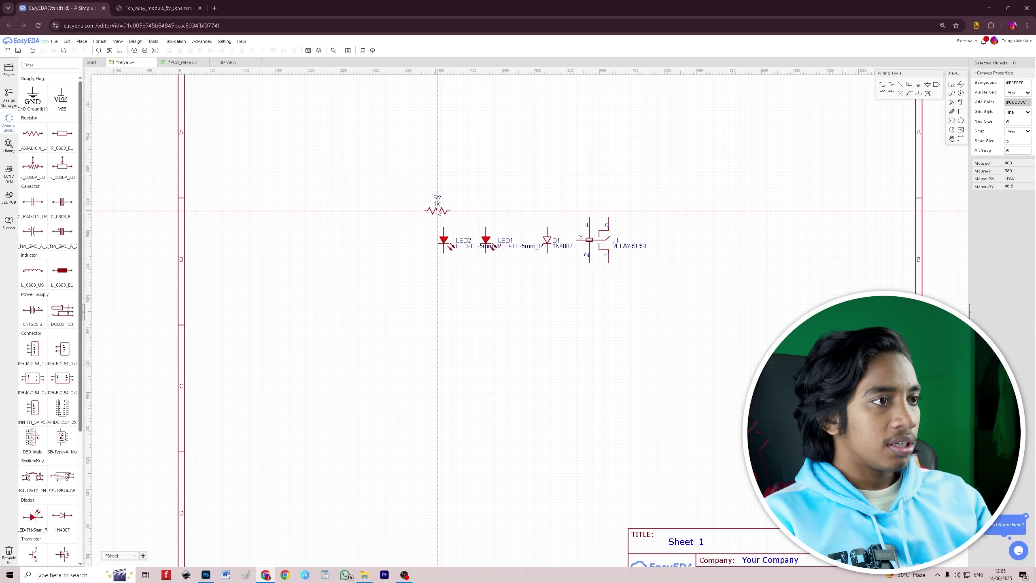
click(154, 8)
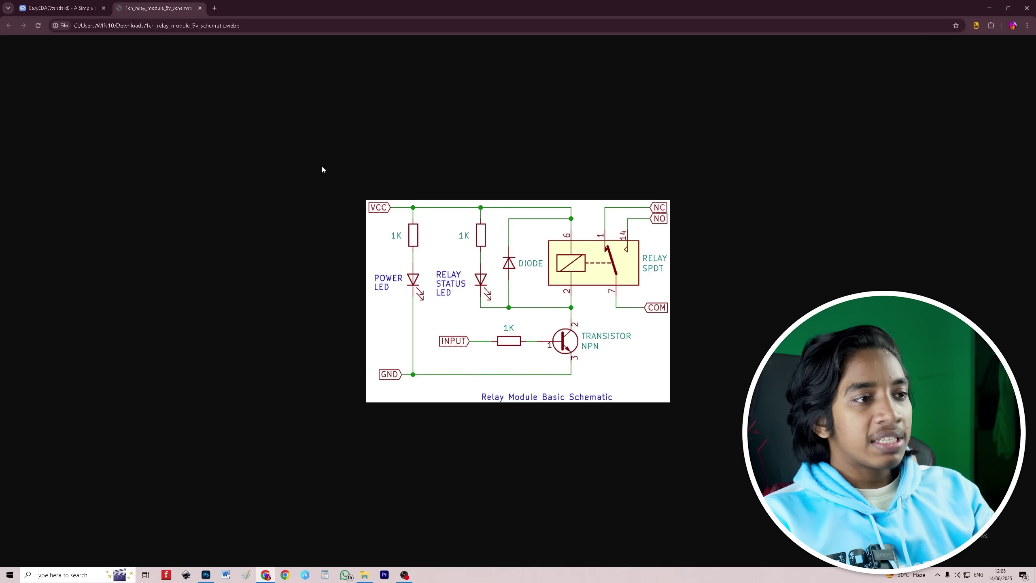
click(61, 7)
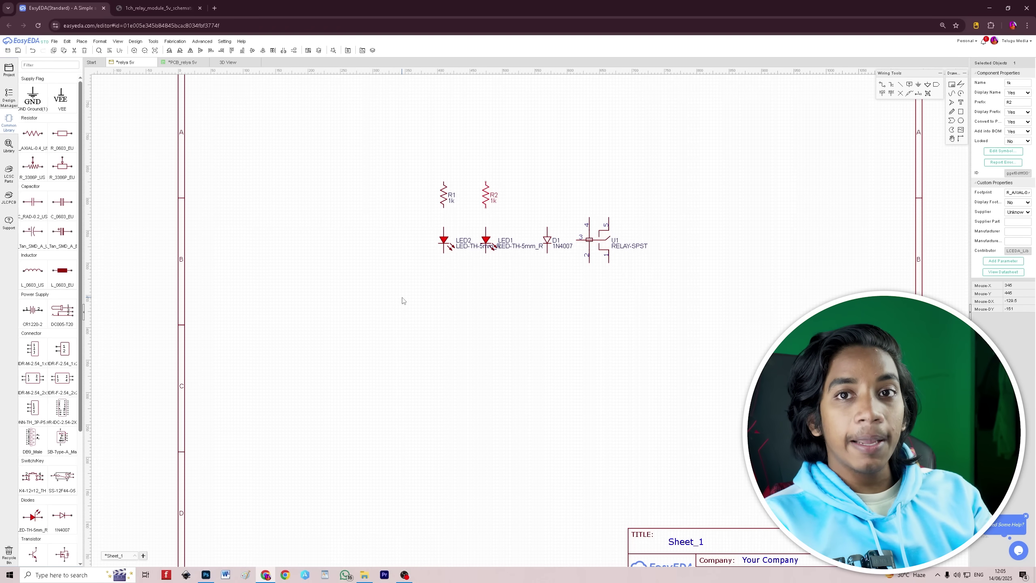
Search the parts library for bc547 and place one BC547BTF transistor below the relay
key(ctrl+Tab)
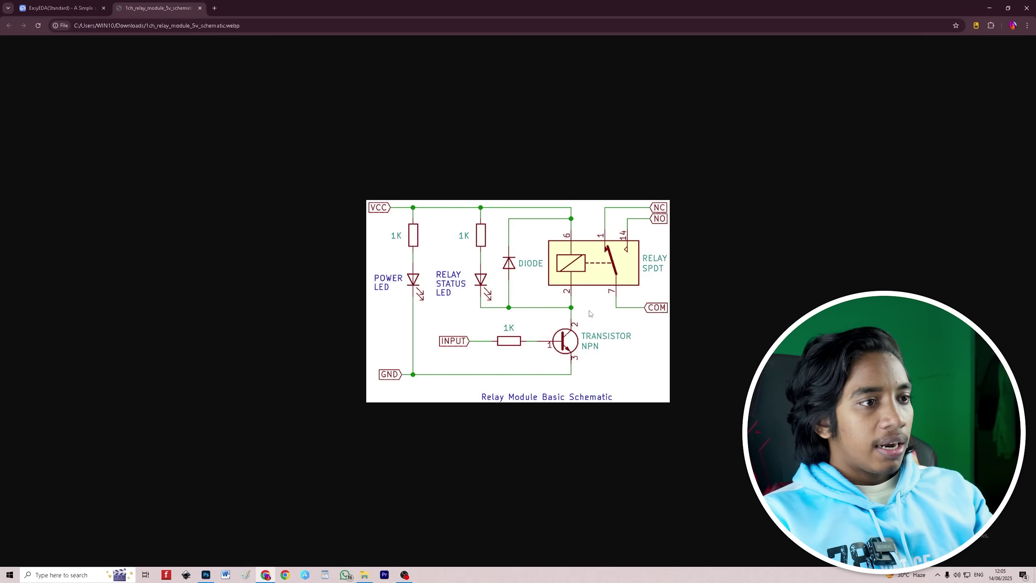
click(65, 3)
key(shift+f)
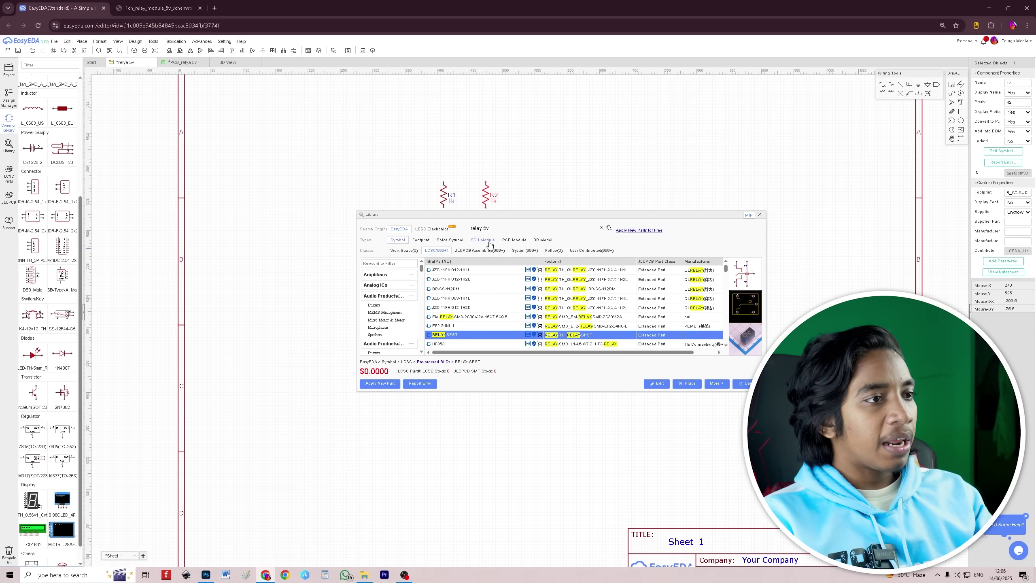
text(bc547)
key(Return)
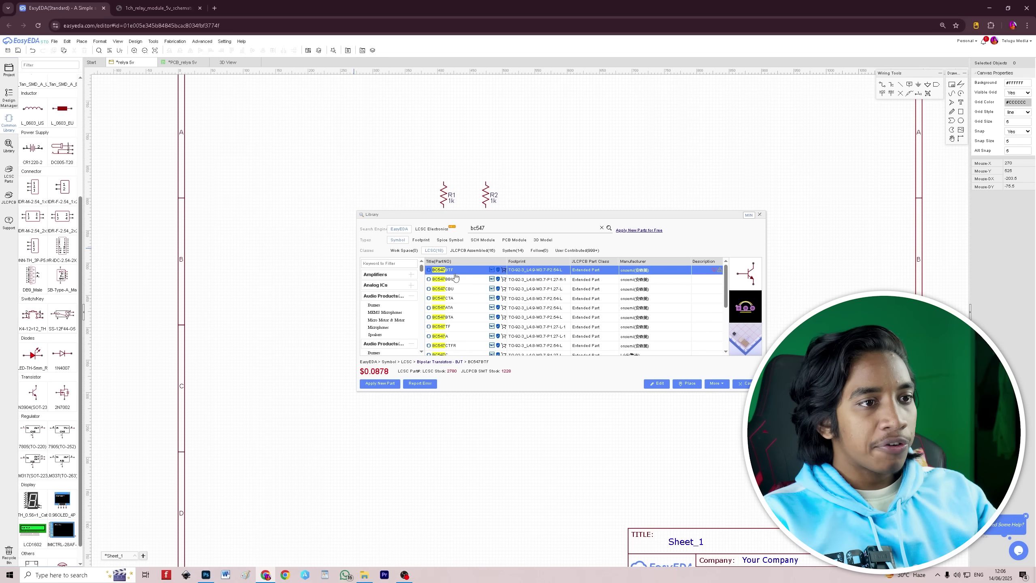
click(455, 274)
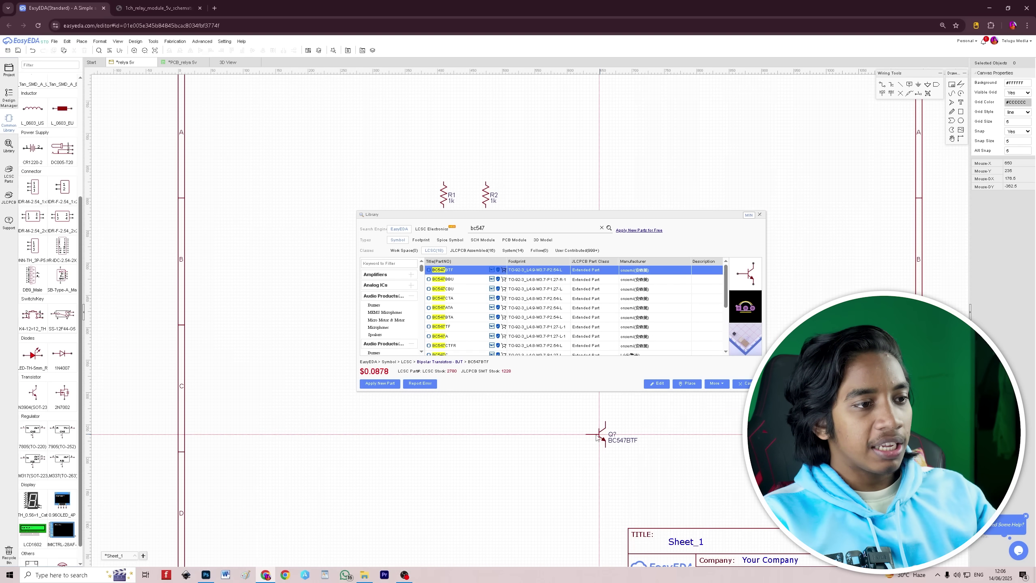
click(587, 429)
click(746, 385)
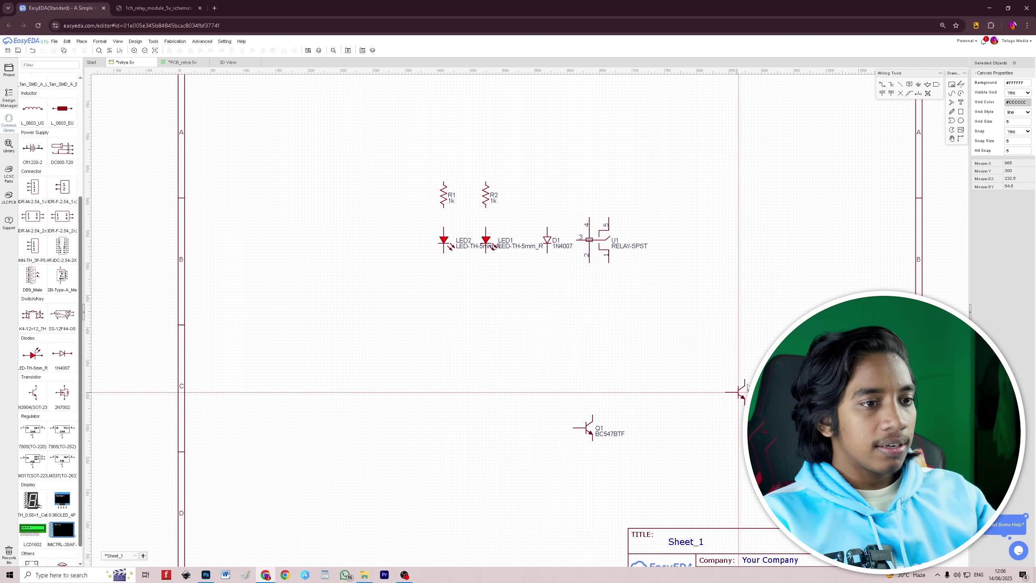
right_click(743, 392)
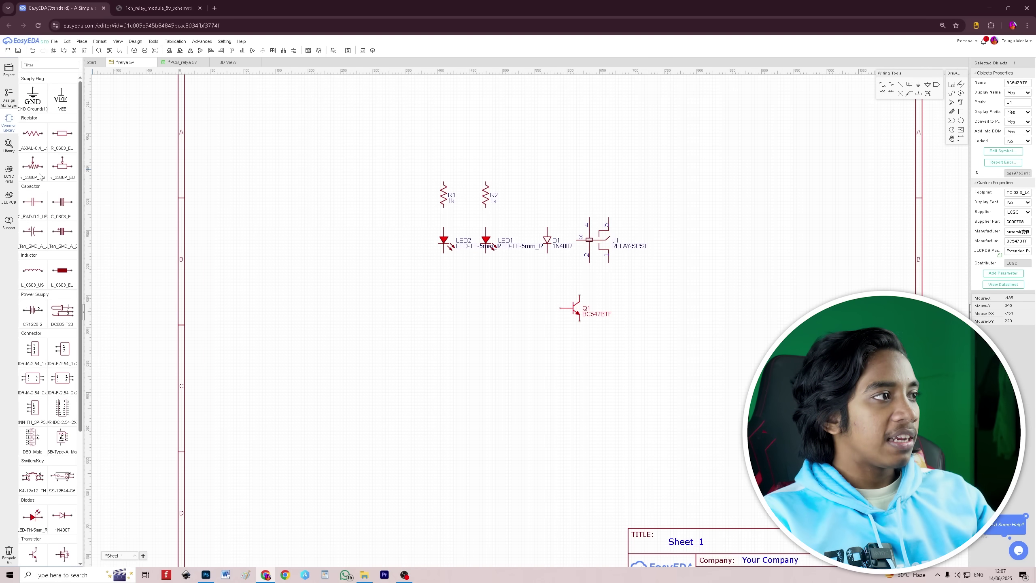
Place a horizontal 1k resistor left of the transistor and a CONN-TH_3P-P5.00 terminal right of the relay
key(ctrl+Tab)
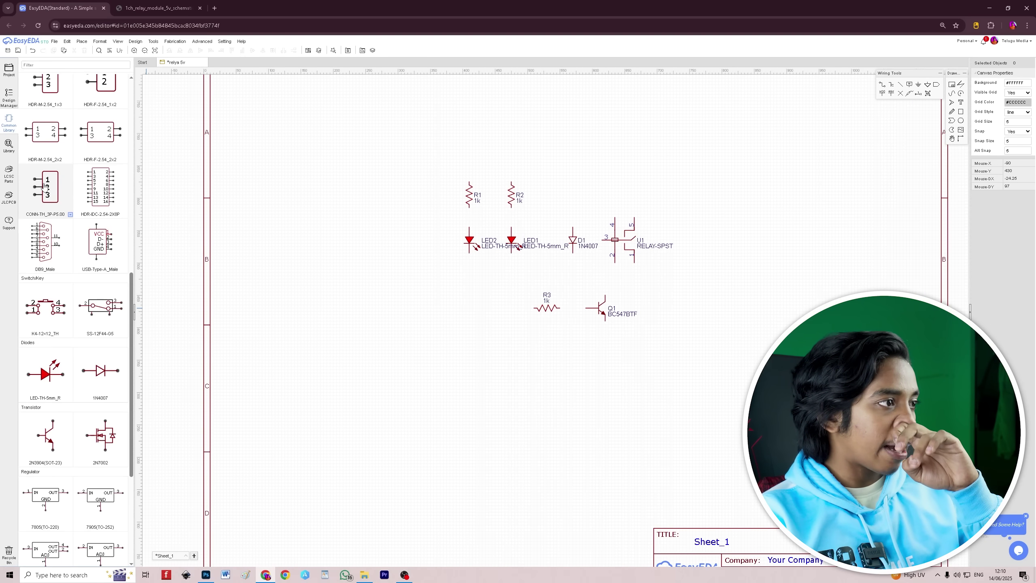
click(45, 185)
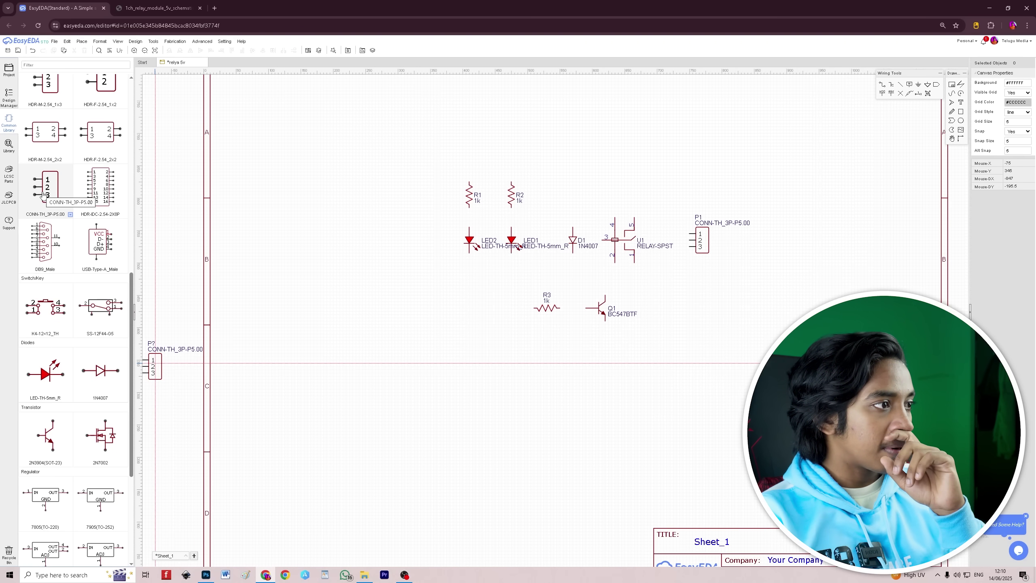
Place one HDR-M-2.54_1x3 male header to the left of the two LEDs
scroll(43, 195, up, 1)
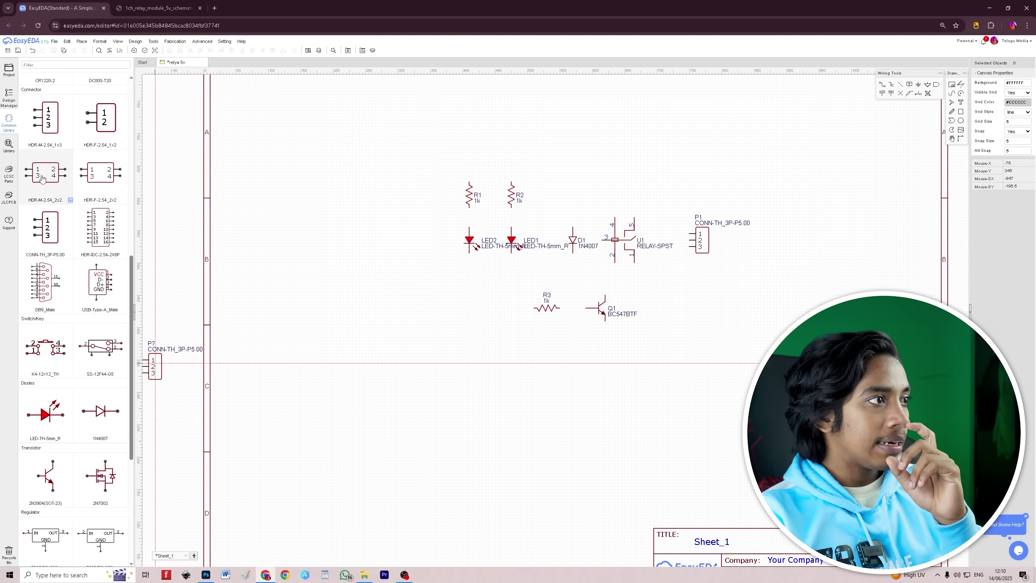
click(41, 128)
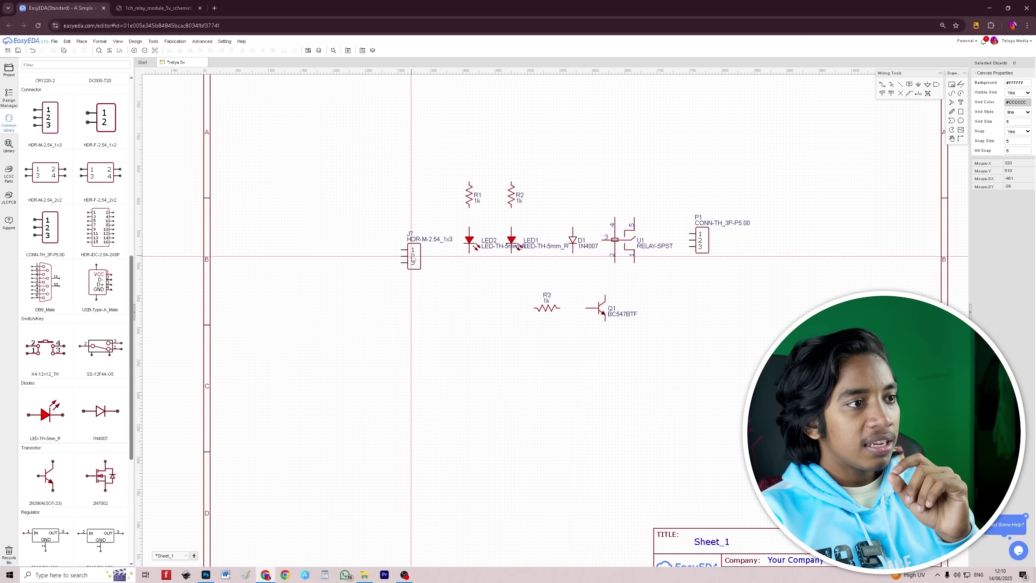
click(432, 245)
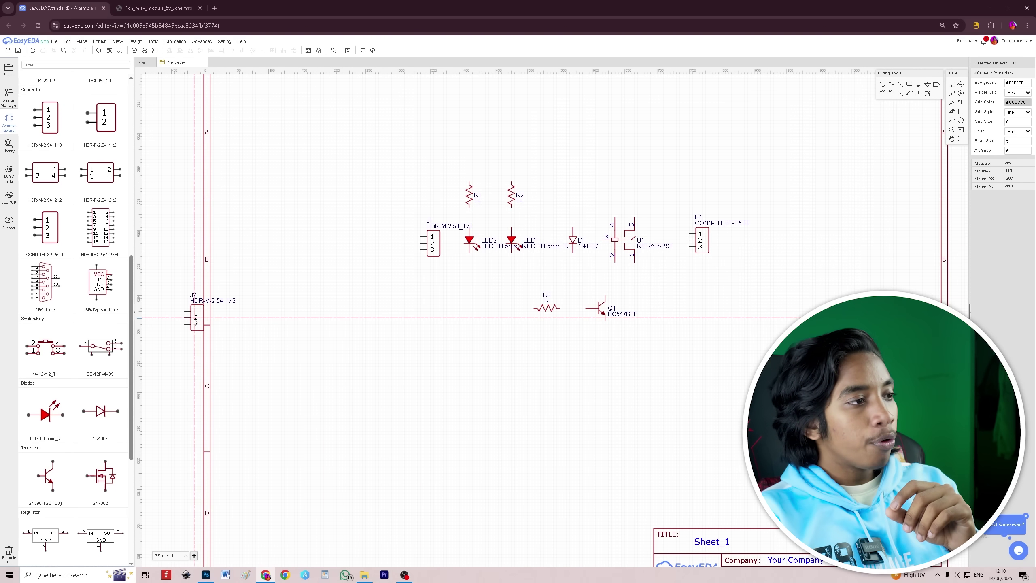
key(Escape)
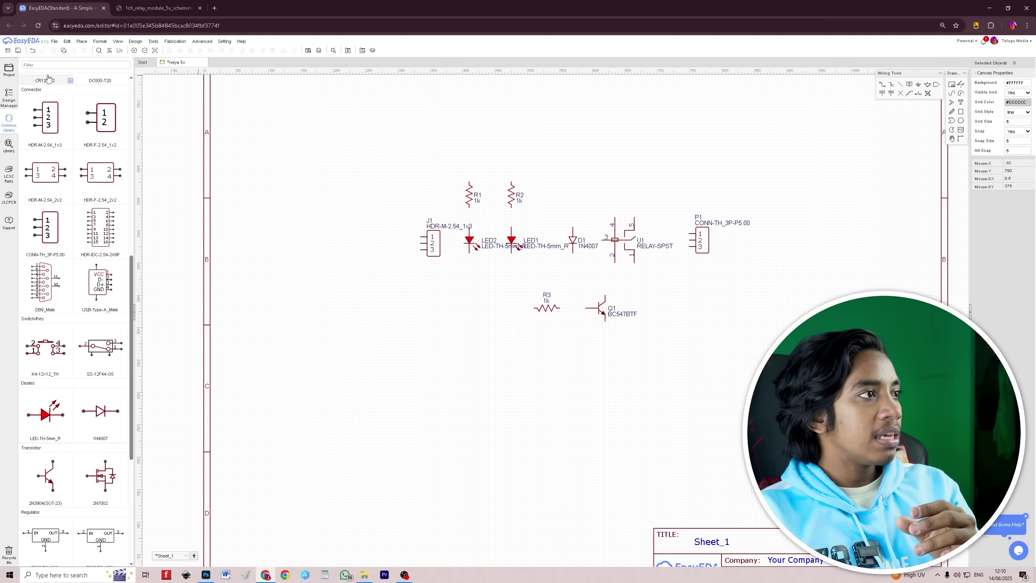
Save the completed component layout and convert the schematic to a two-layer PCB with a rectangular outline in mm, skipping the net check
click(18, 50)
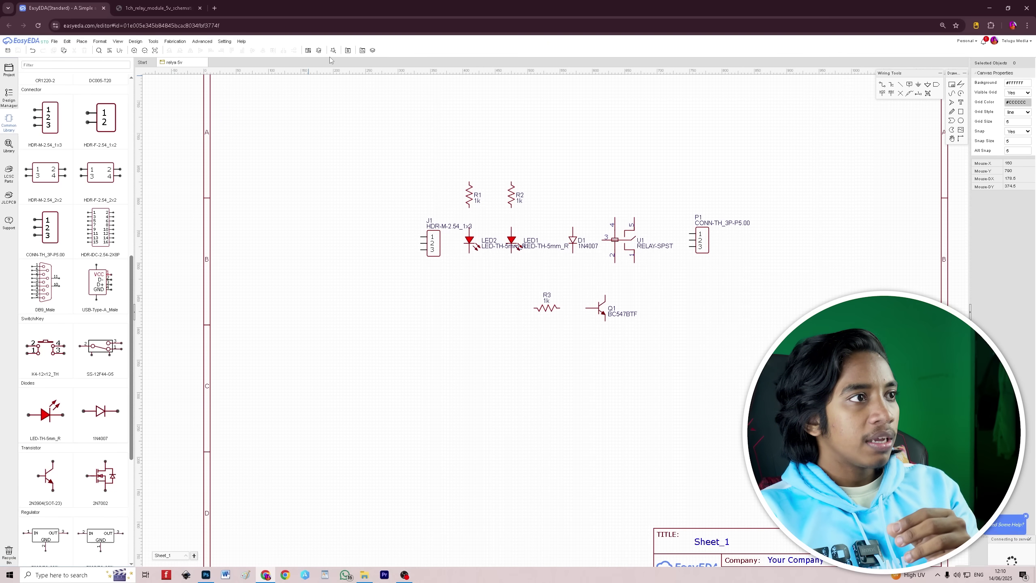
click(309, 52)
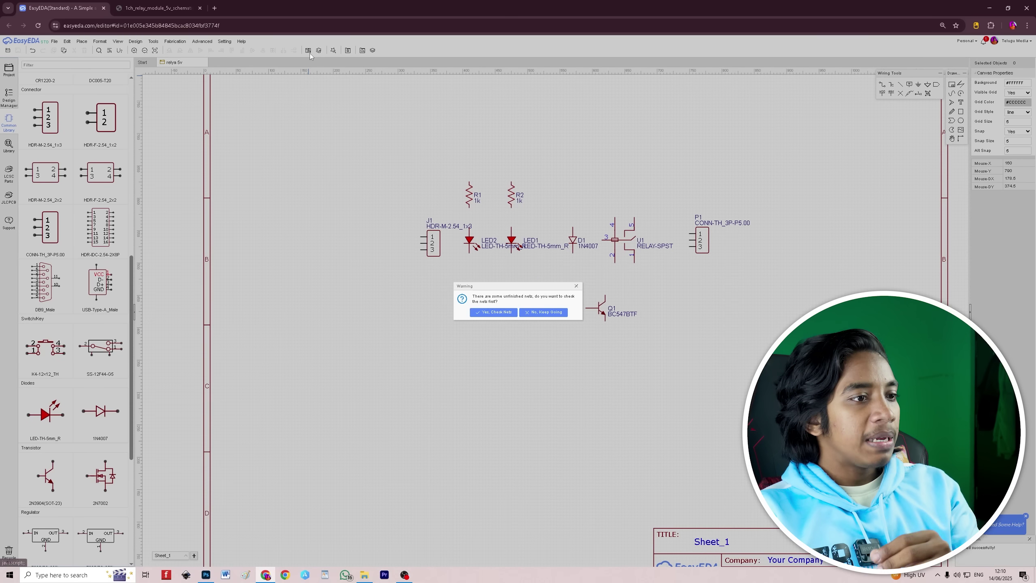
click(536, 315)
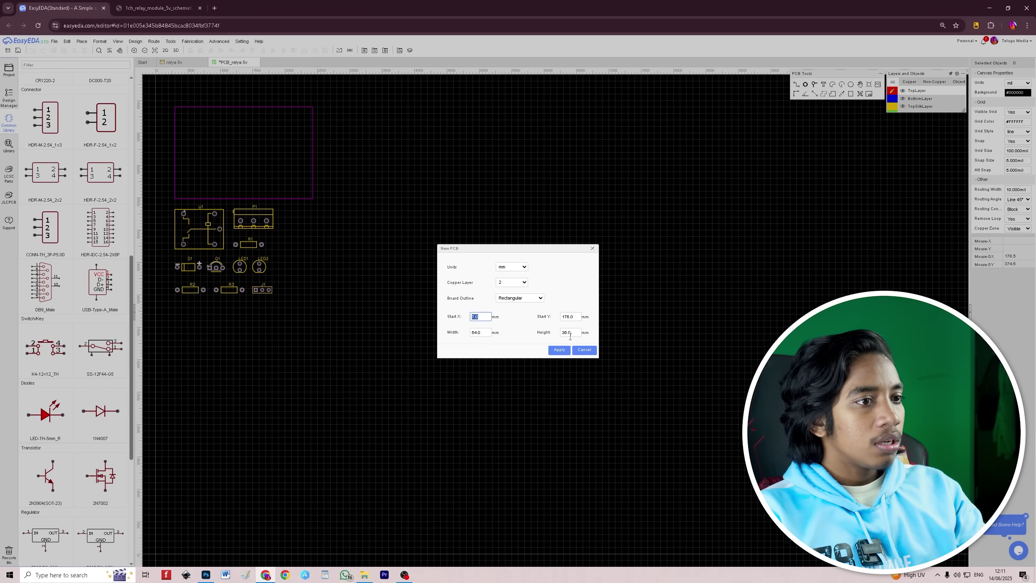
click(560, 350)
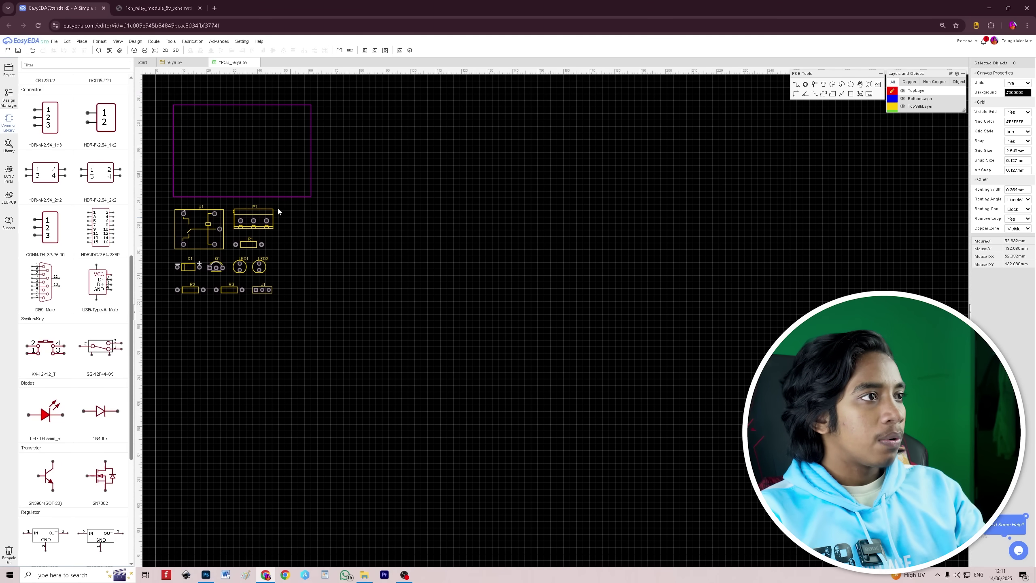
Inspect all the component models from several angles in the PCB's 3D preview and return to the reference schematic
click(175, 51)
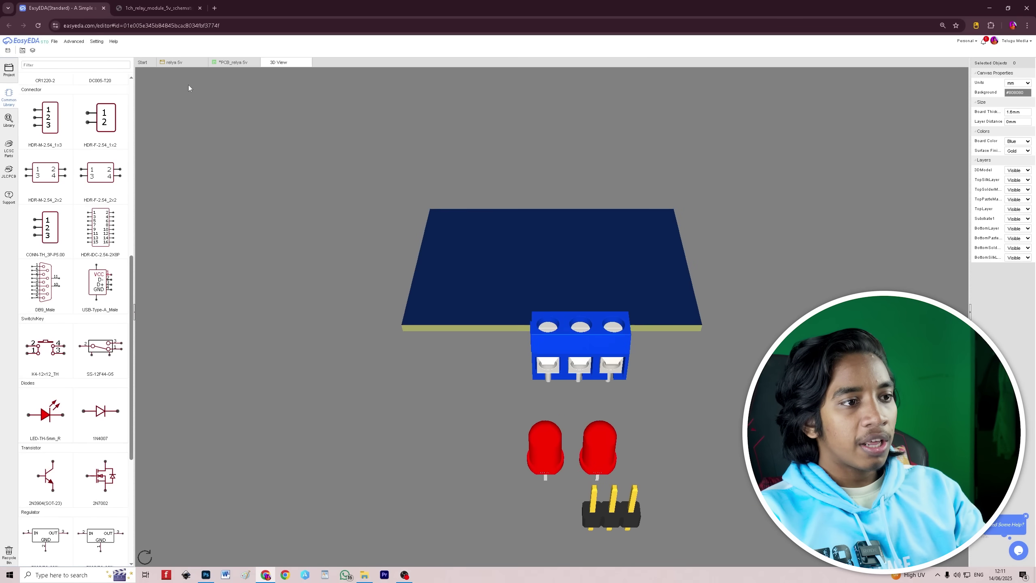
drag(696, 482, 665, 465)
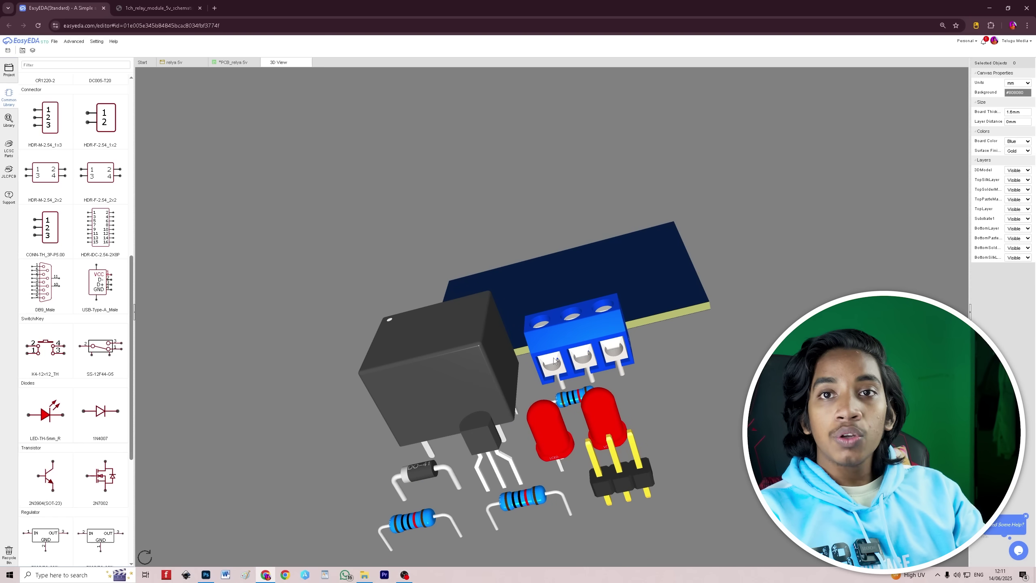
drag(537, 345, 510, 326)
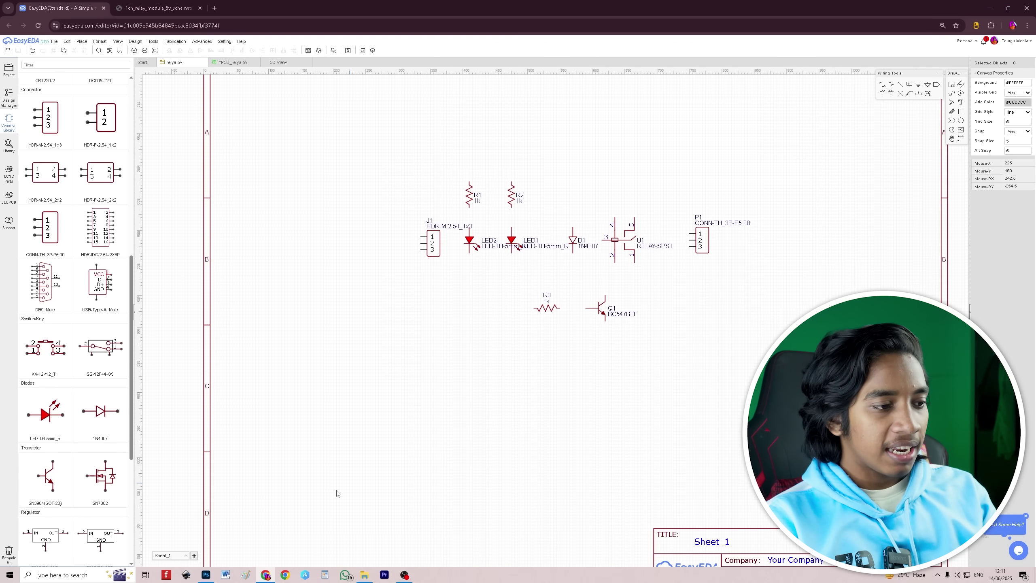
click(151, 5)
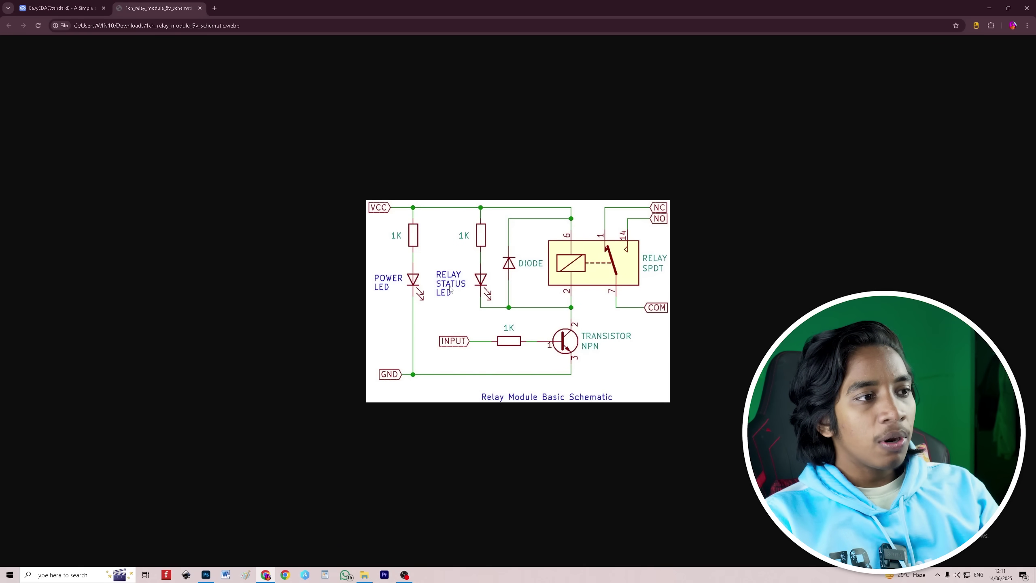
Return to the EasyEDA schematic and wire relay U1 pins 5, 1 and 3 to P1 terminals 1, 3 and 2 respectively
click(61, 8)
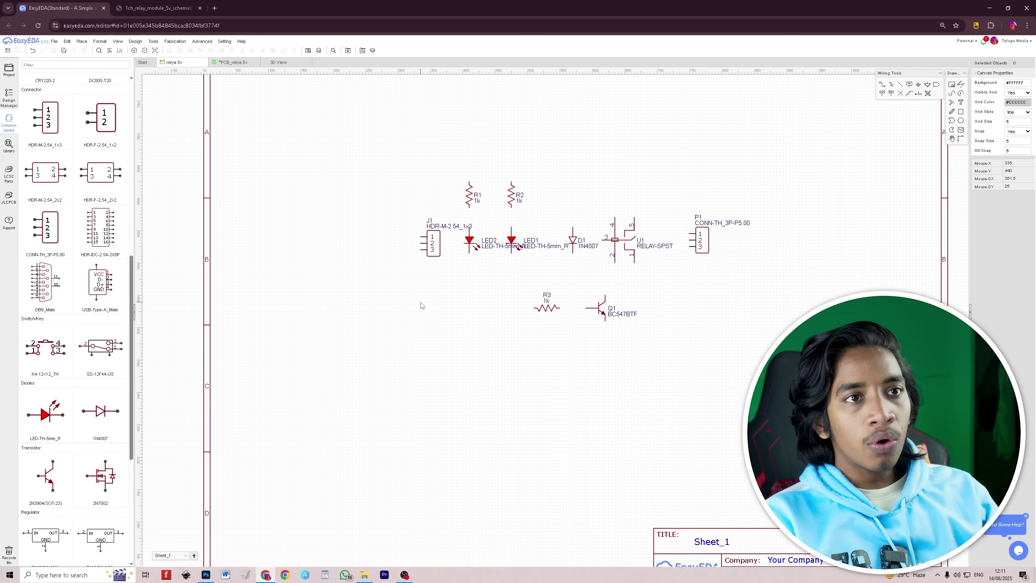
click(883, 86)
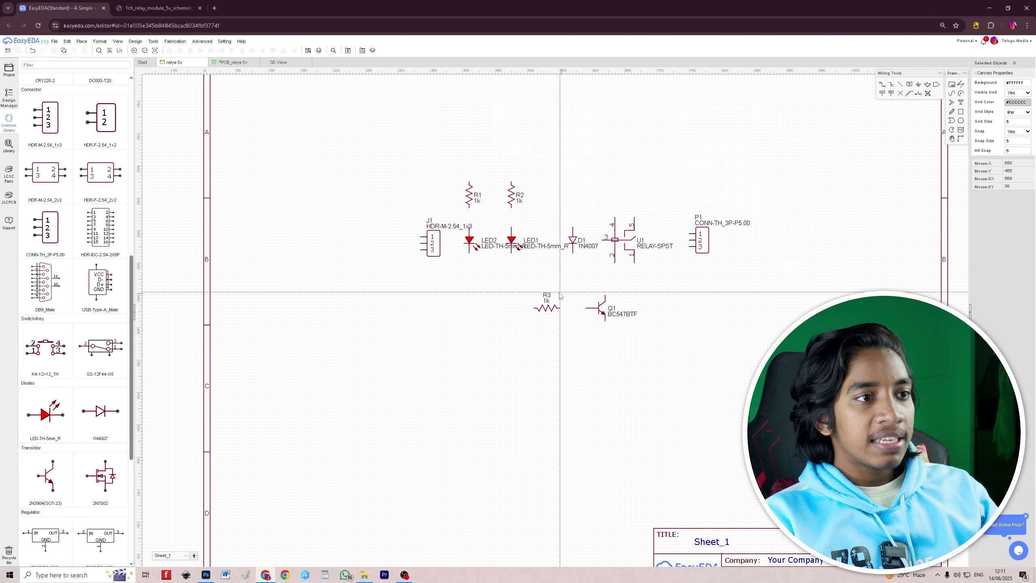
scroll(677, 198, up, 2)
scroll(638, 235, up, 1)
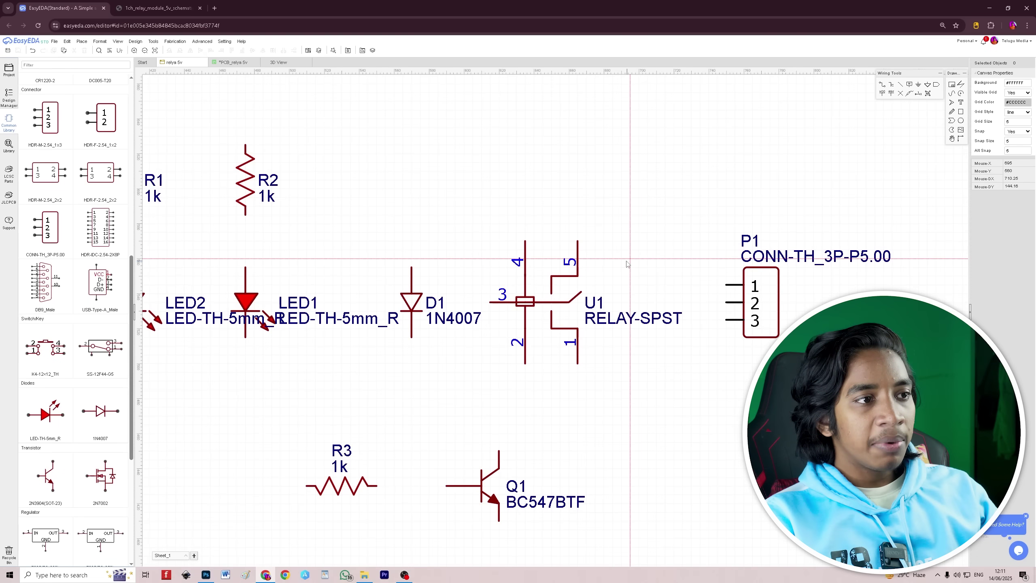
click(581, 246)
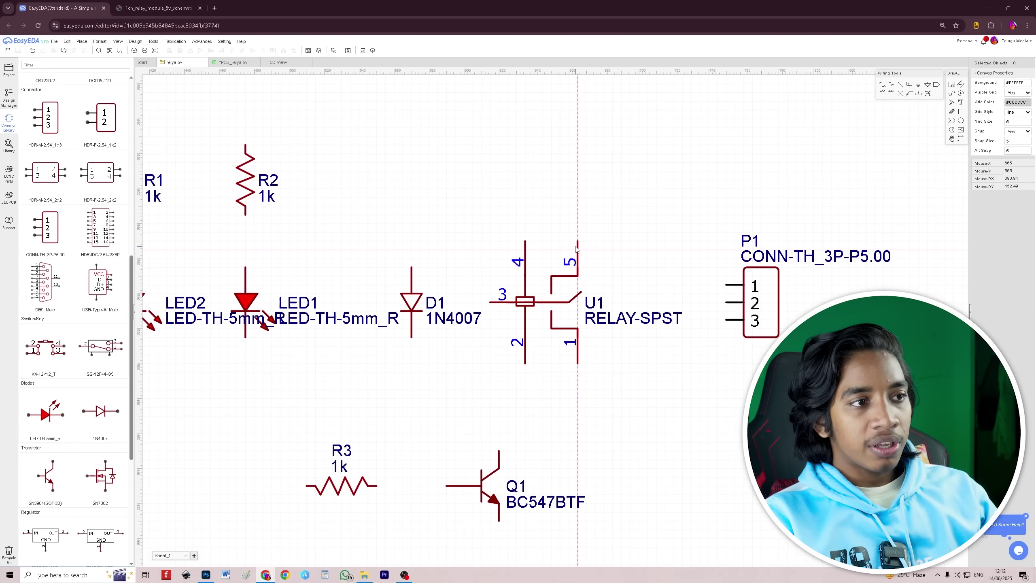
click(726, 286)
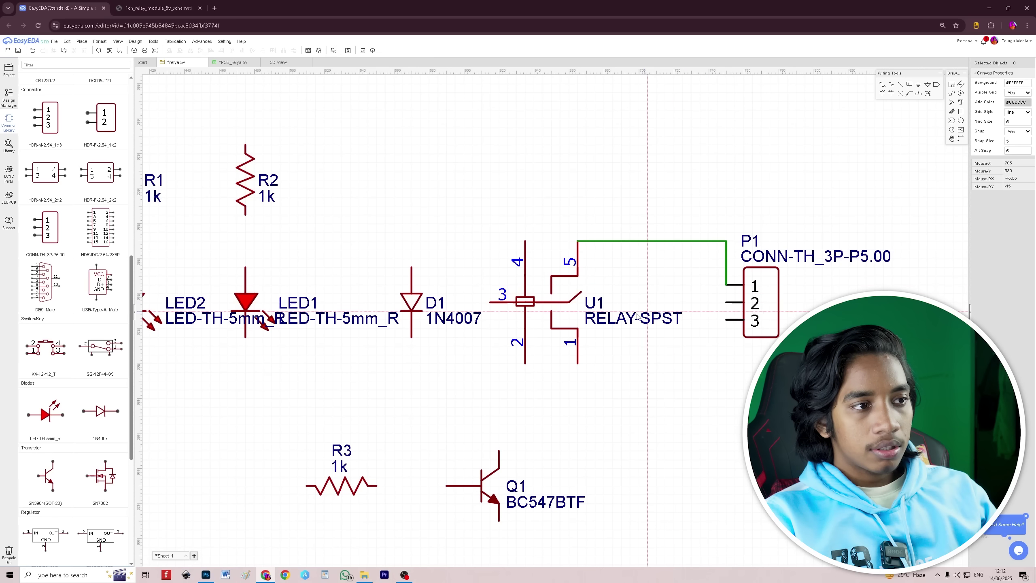
click(578, 363)
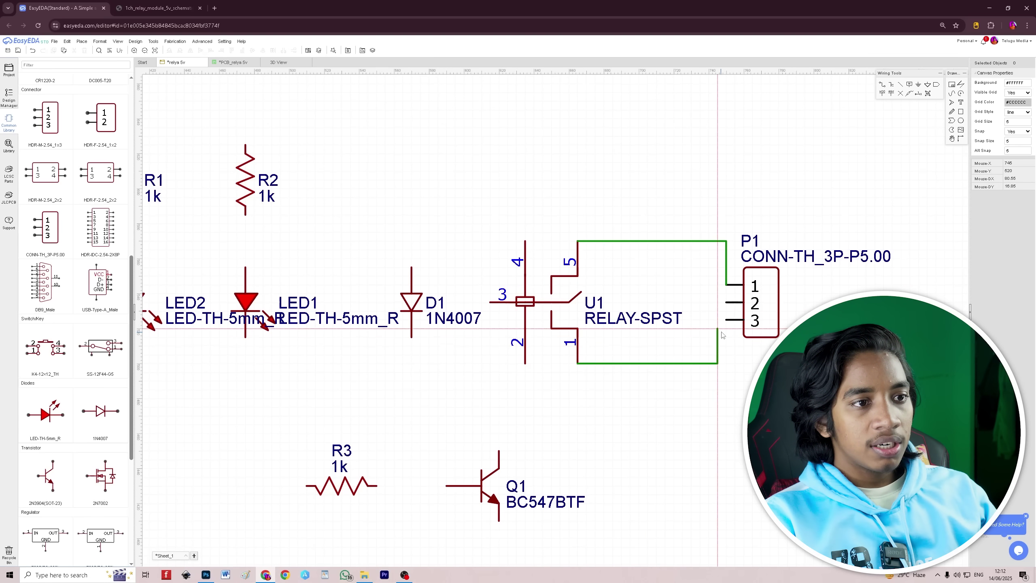
click(726, 320)
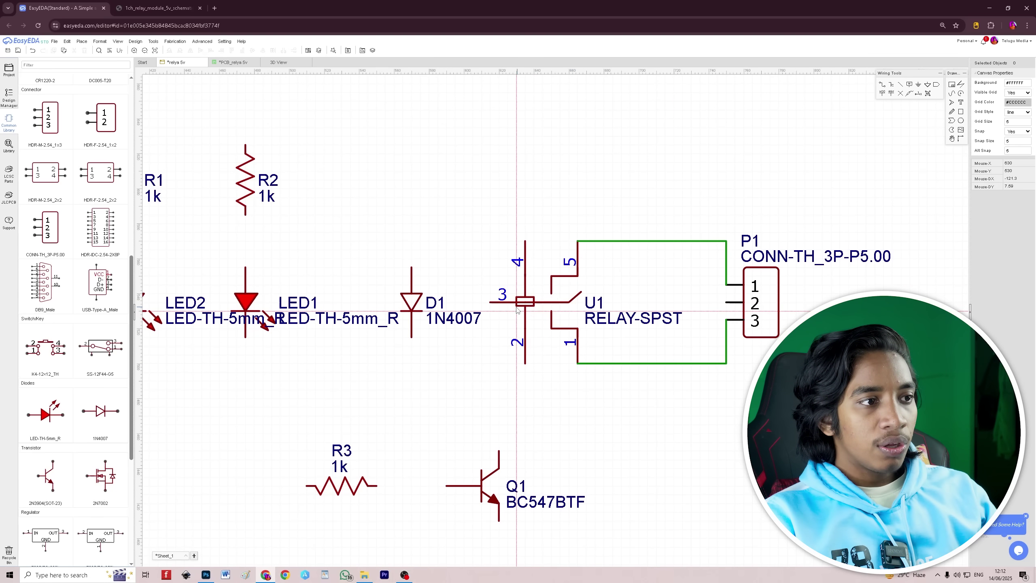
click(490, 303)
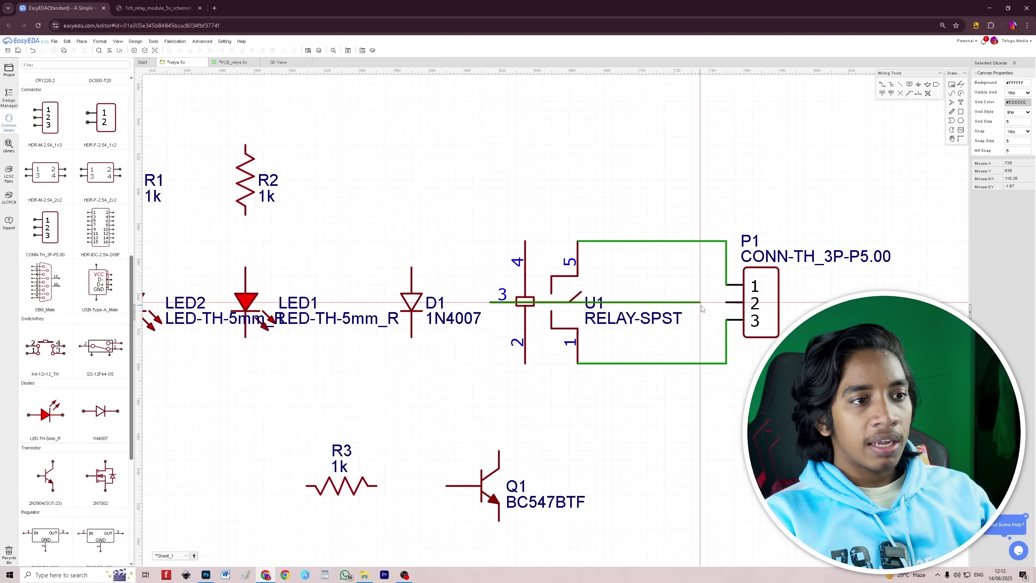
click(726, 303)
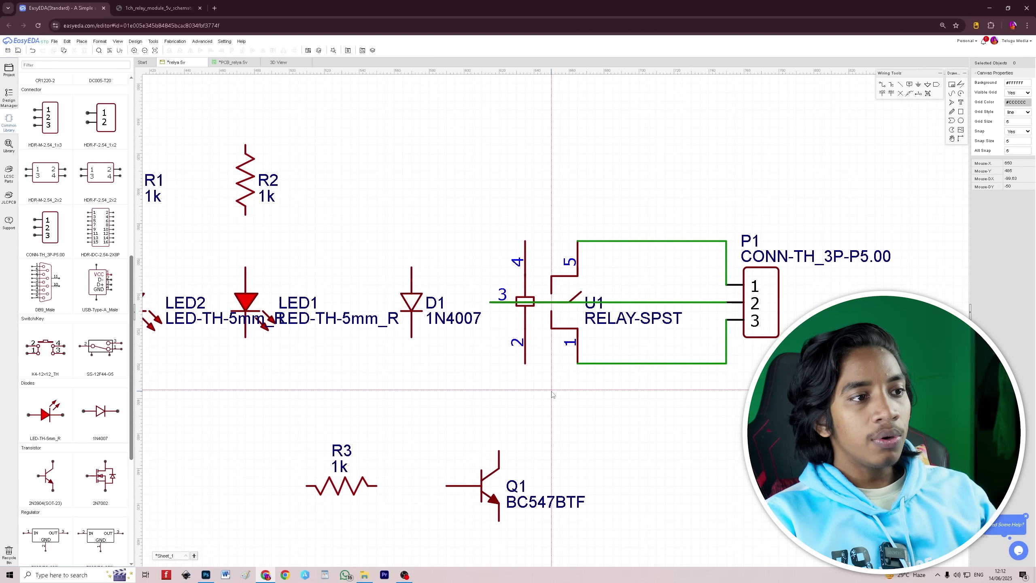
Wire diode D1 across the relay coil, connecting its lower end to U1 pin 2 and its upper end to pin 4
scroll(726, 308, down, 2)
scroll(520, 378, up, 2)
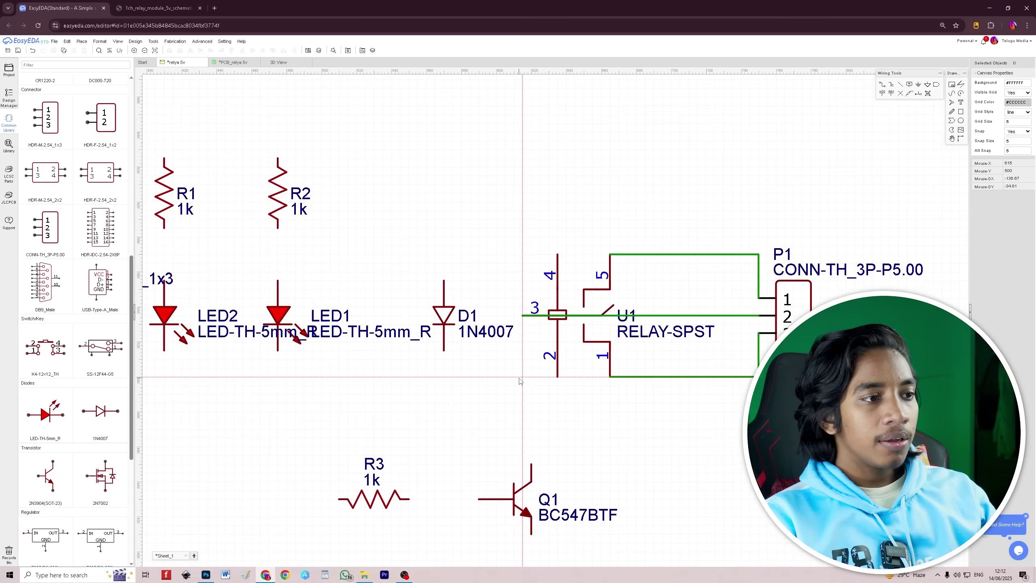
click(444, 351)
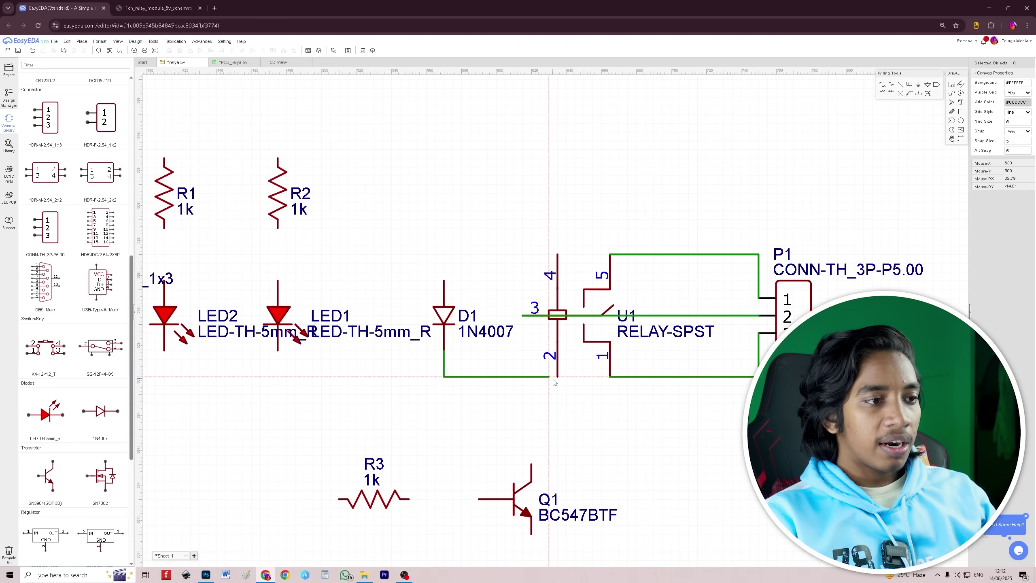
click(557, 377)
click(444, 281)
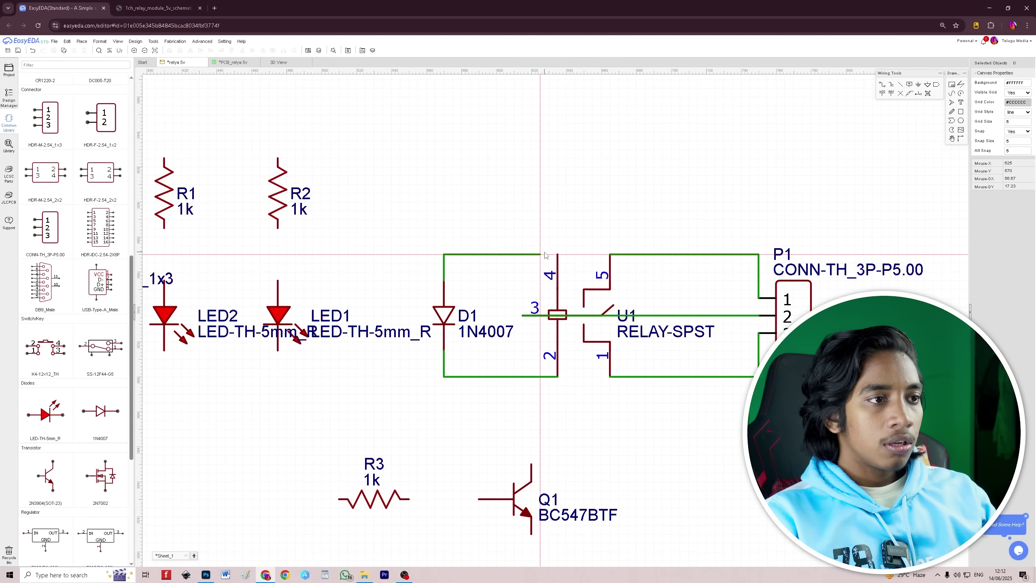
click(557, 254)
Review the partly wired schematic and consult the reference relay module schematic for the remaining connections
scroll(555, 257, down, 4)
scroll(649, 465, down, 3)
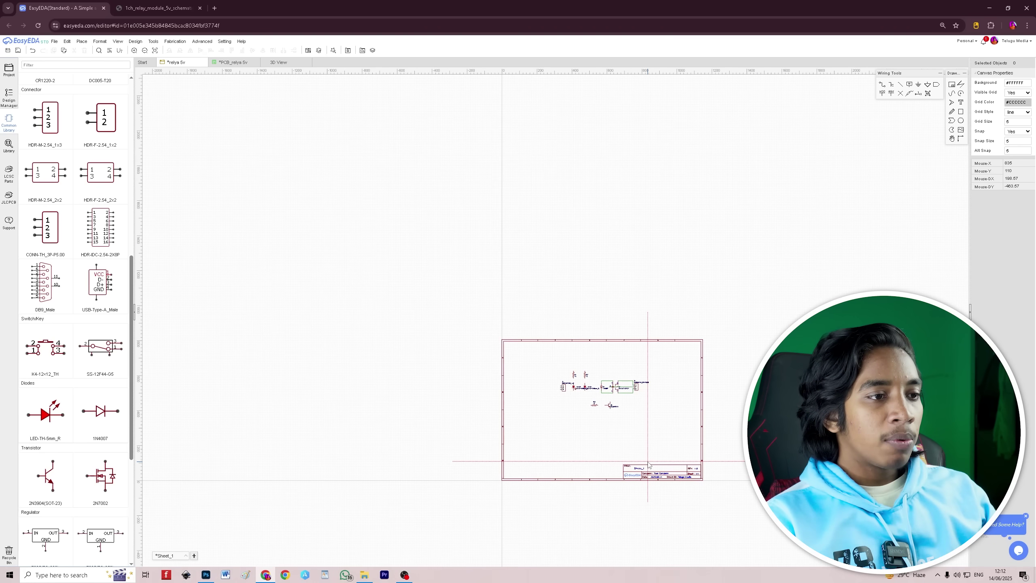
scroll(625, 428, down, 1)
scroll(653, 342, up, 8)
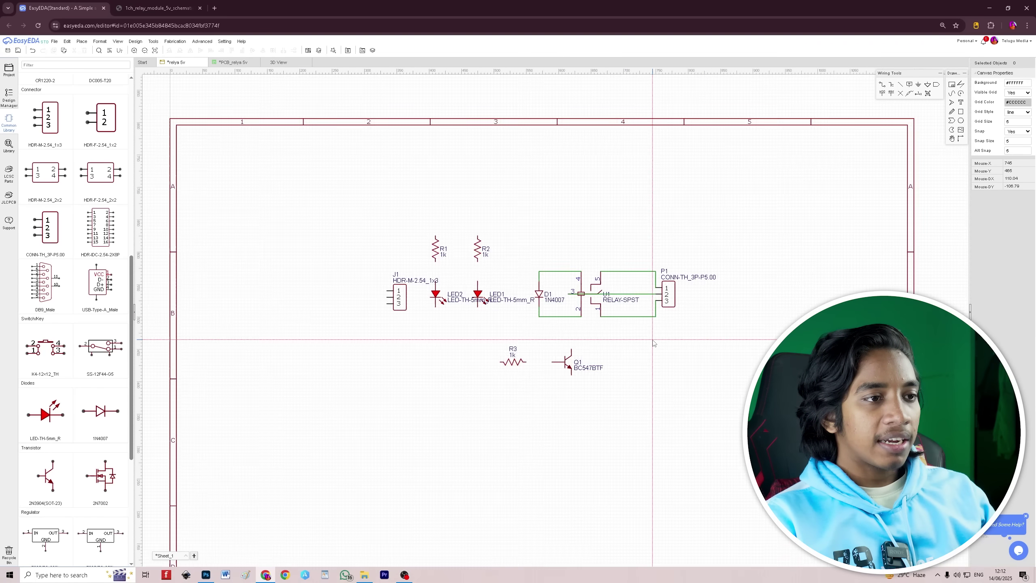
scroll(653, 342, down, 1)
scroll(538, 304, down, 1)
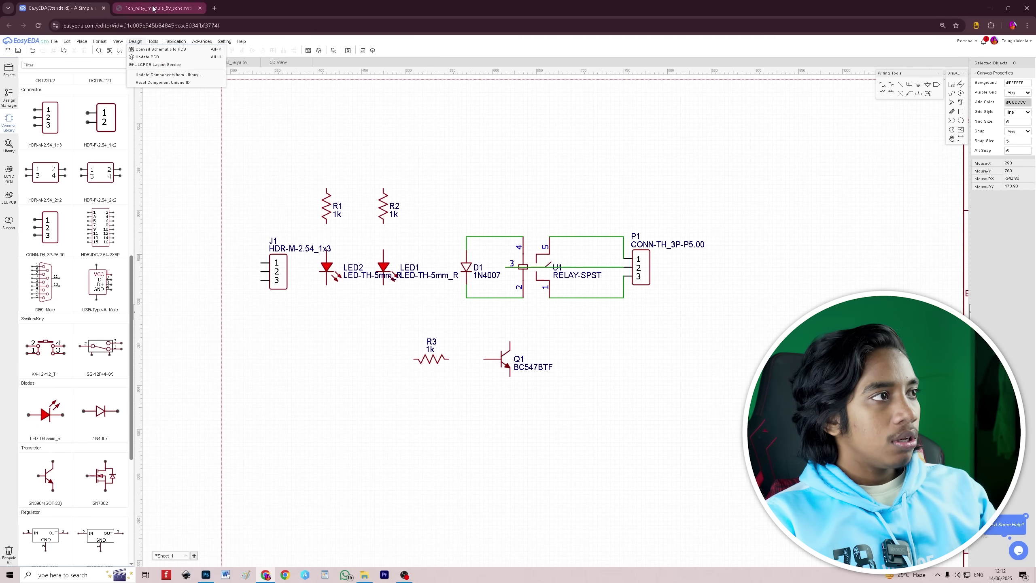
click(154, 8)
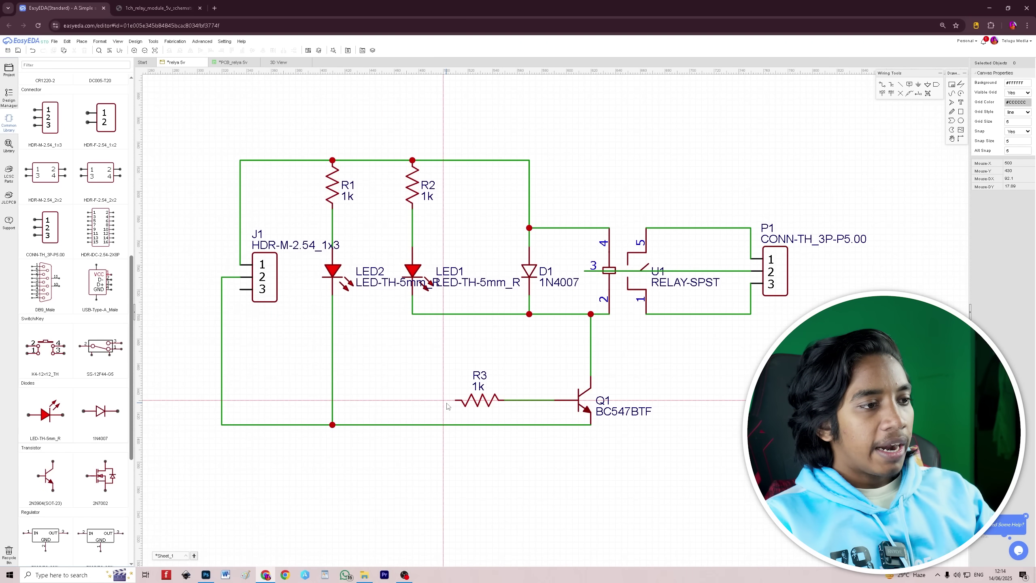
Wire the free end of resistor R3 to pin 3 of header J1
click(457, 400)
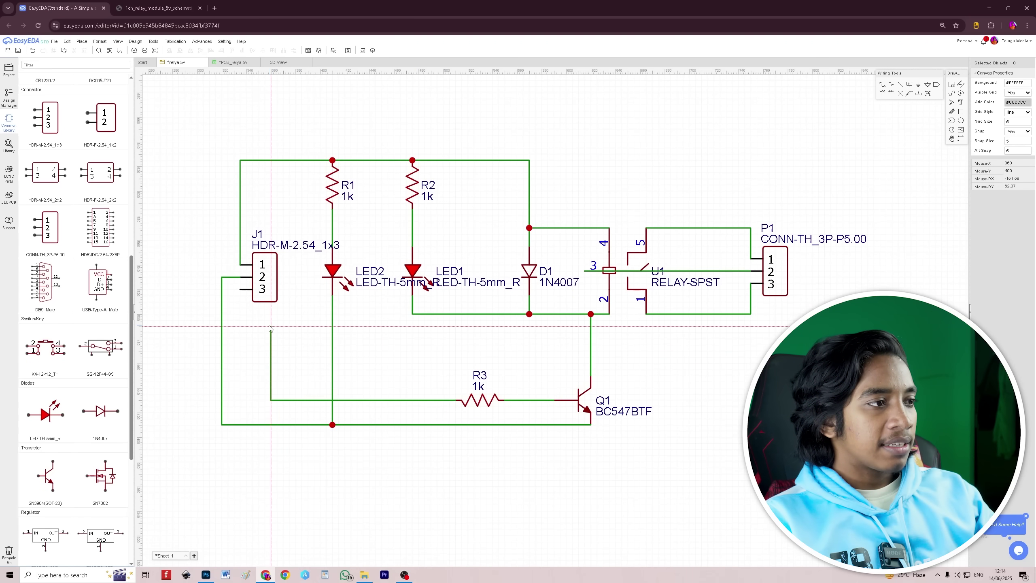
click(240, 289)
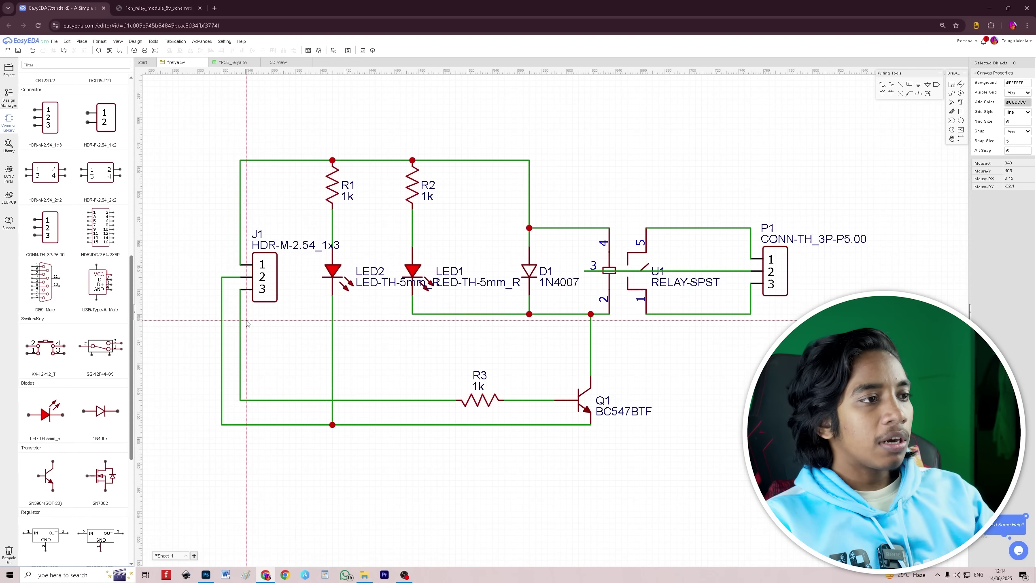
right_drag(561, 481, 563, 517)
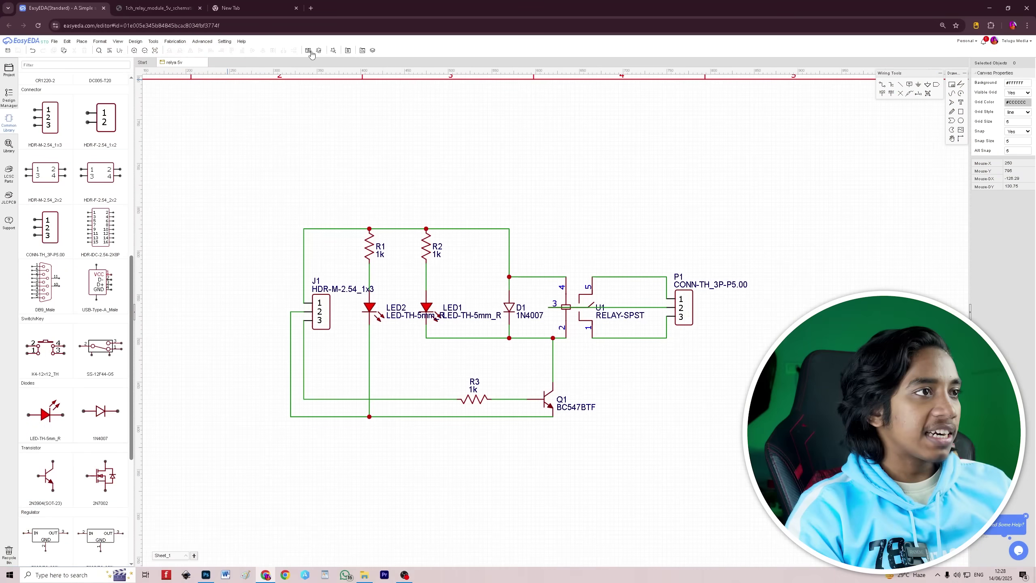
Convert the wired schematic to a two-layer PCB in mm with a rectangular outline 64 mm wide and 36 mm high
click(309, 51)
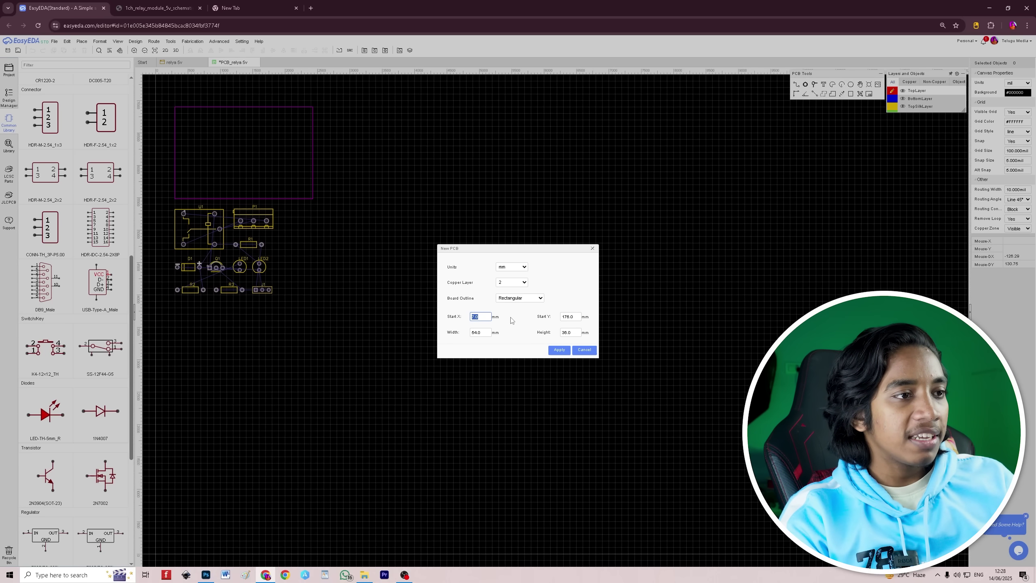
click(559, 350)
Move relay U1 into the right half of the board outline and rotate it to 180 degrees
scroll(191, 199, up, 2)
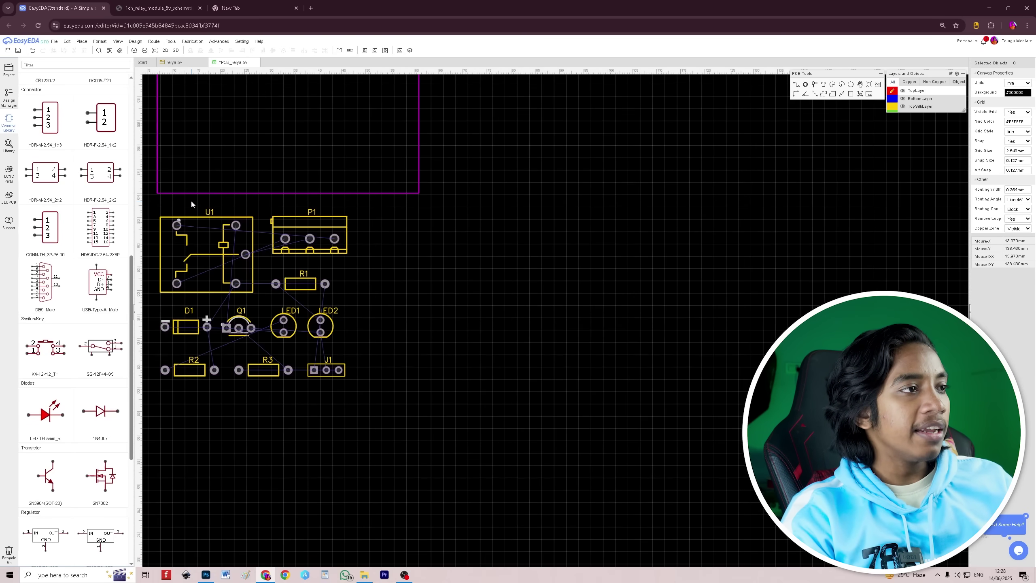
scroll(159, 168, down, 4)
scroll(190, 171, up, 2)
scroll(171, 186, up, 5)
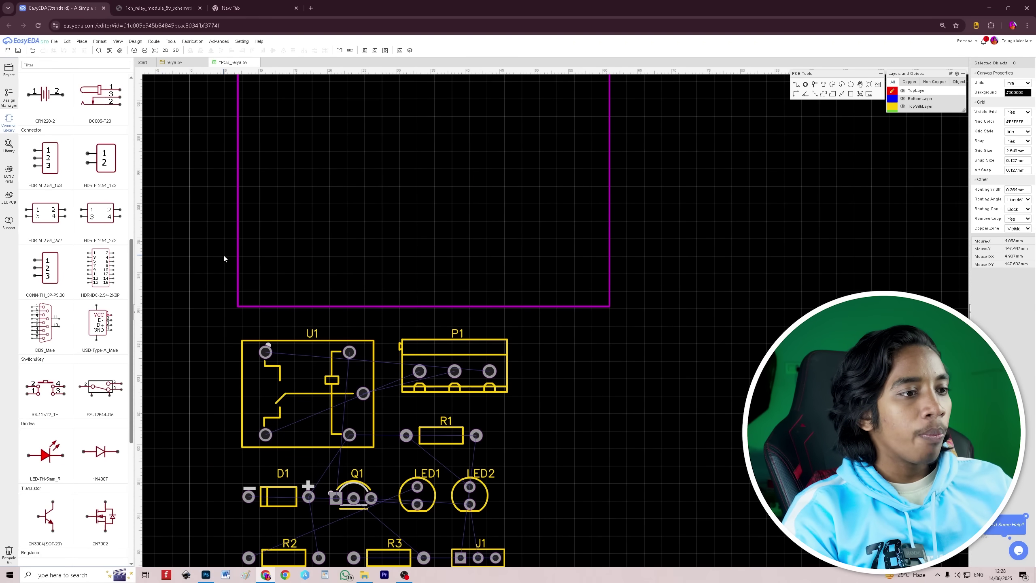
scroll(230, 304, down, 1)
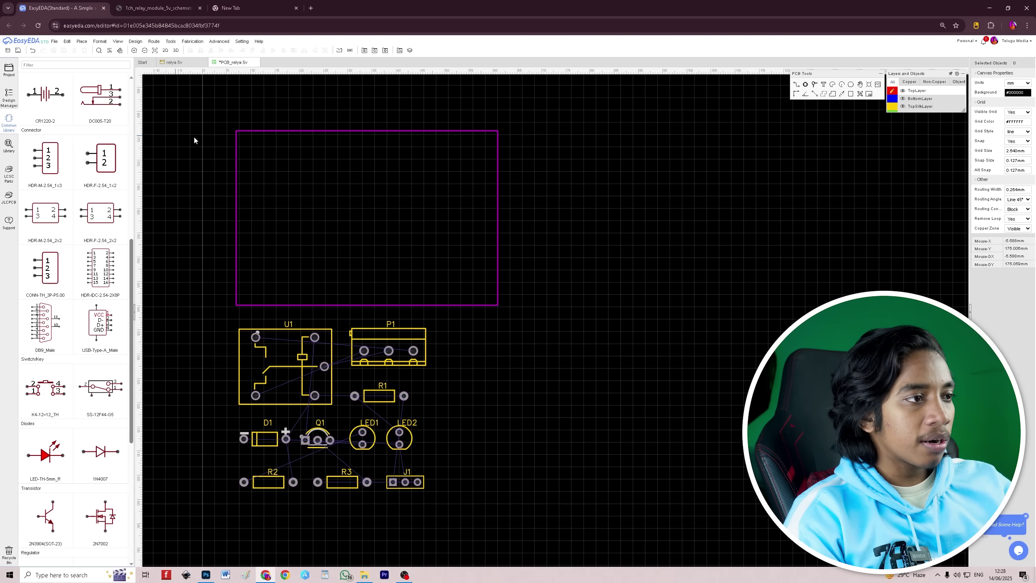
scroll(176, 237, up, 2)
scroll(243, 359, down, 4)
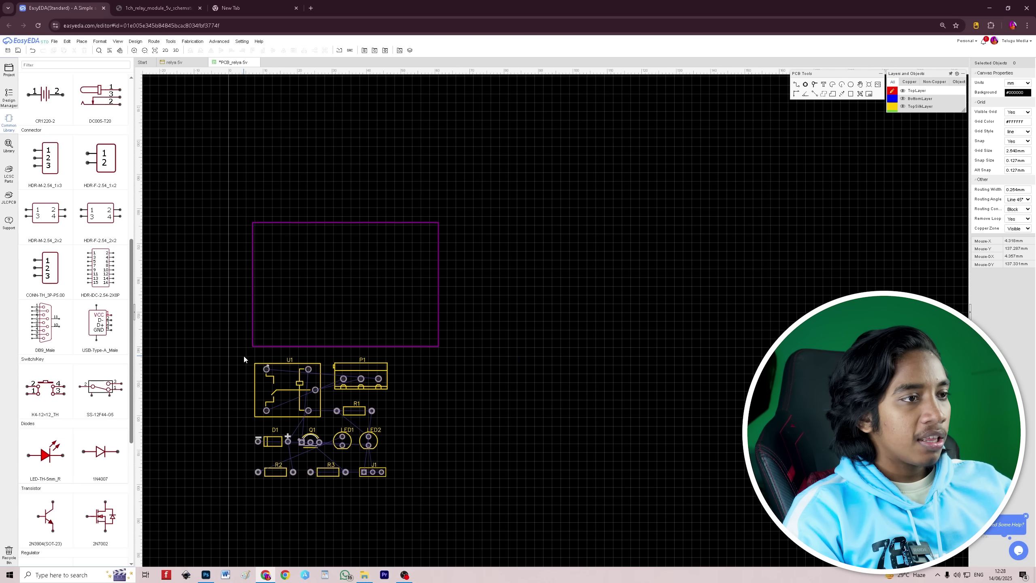
scroll(243, 356, up, 2)
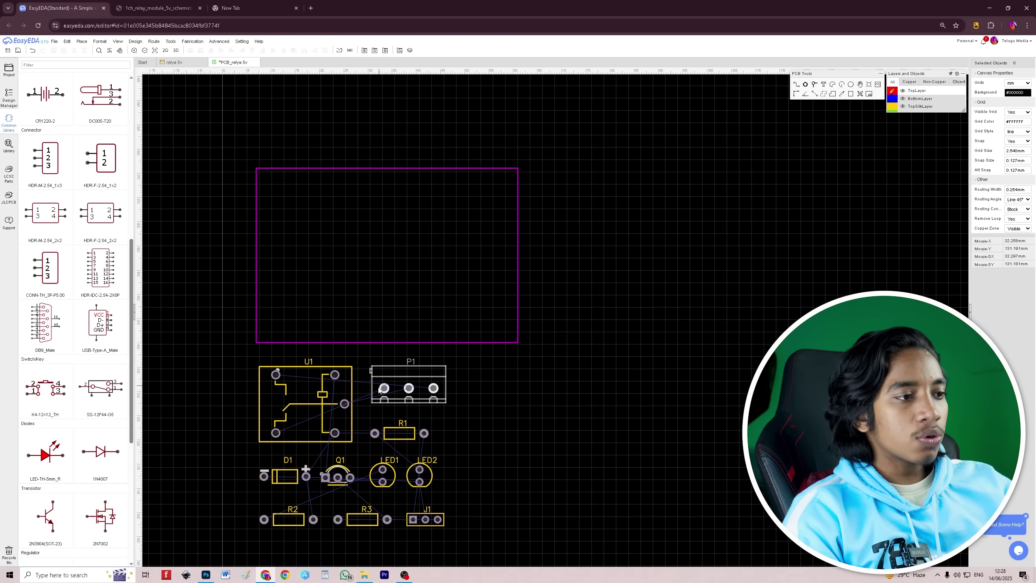
drag(311, 405, 427, 275)
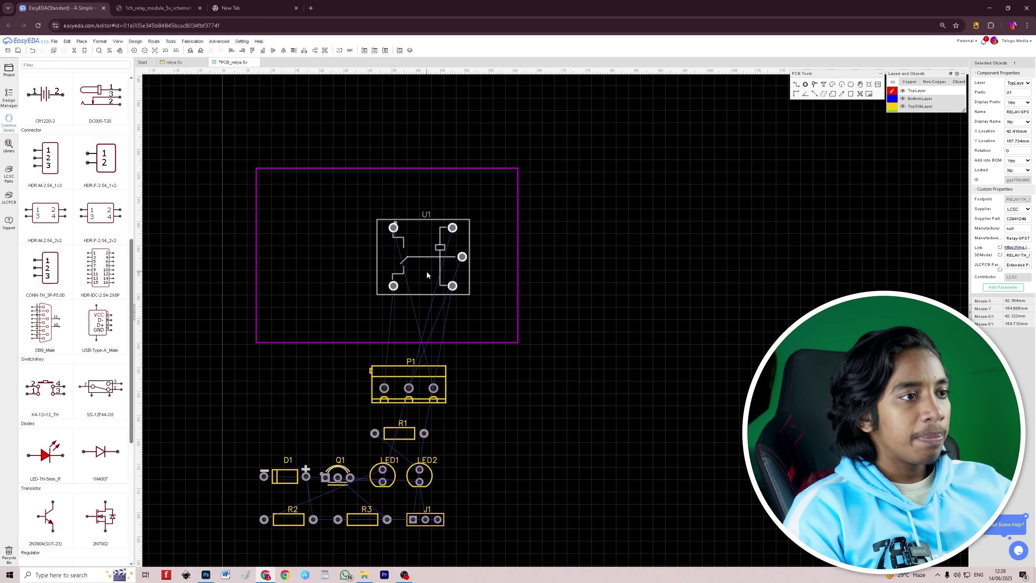
click(190, 52)
click(190, 52)
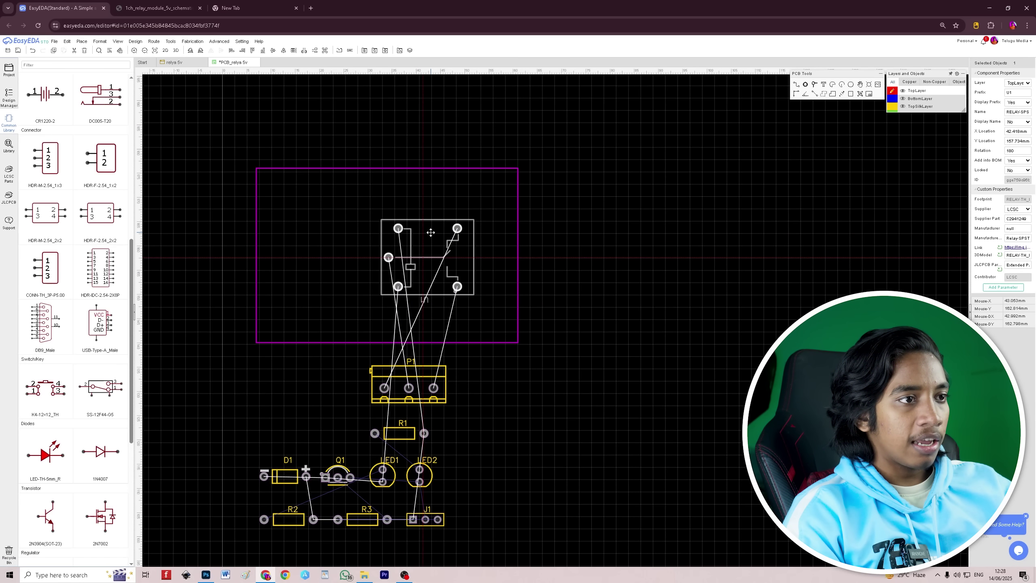
drag(431, 233, 425, 227)
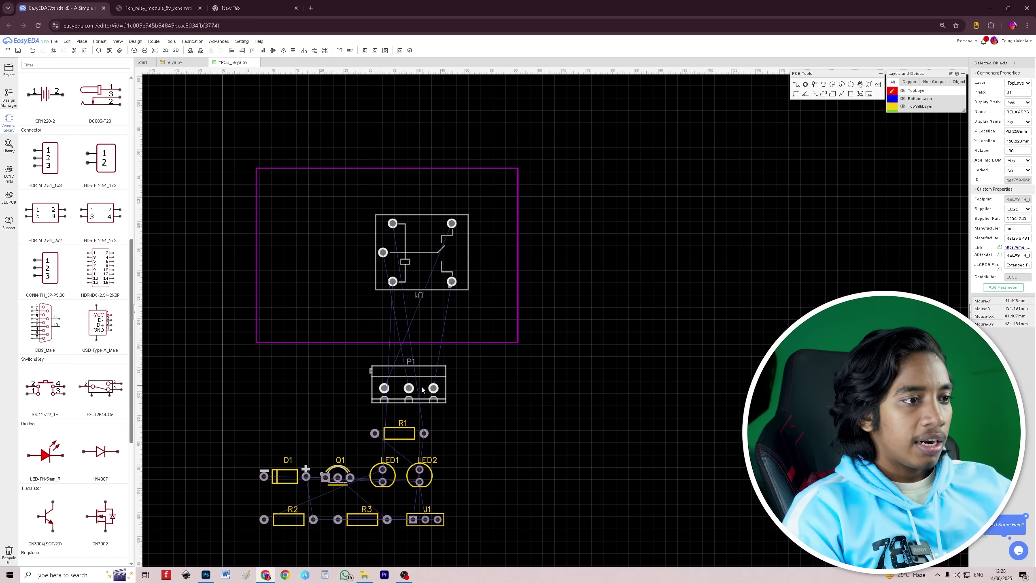
Place terminal P1 at the board's right edge rotated to 270 degrees, and diode D1 left of the relay rotated to 90 degrees
drag(423, 389, 498, 266)
click(201, 52)
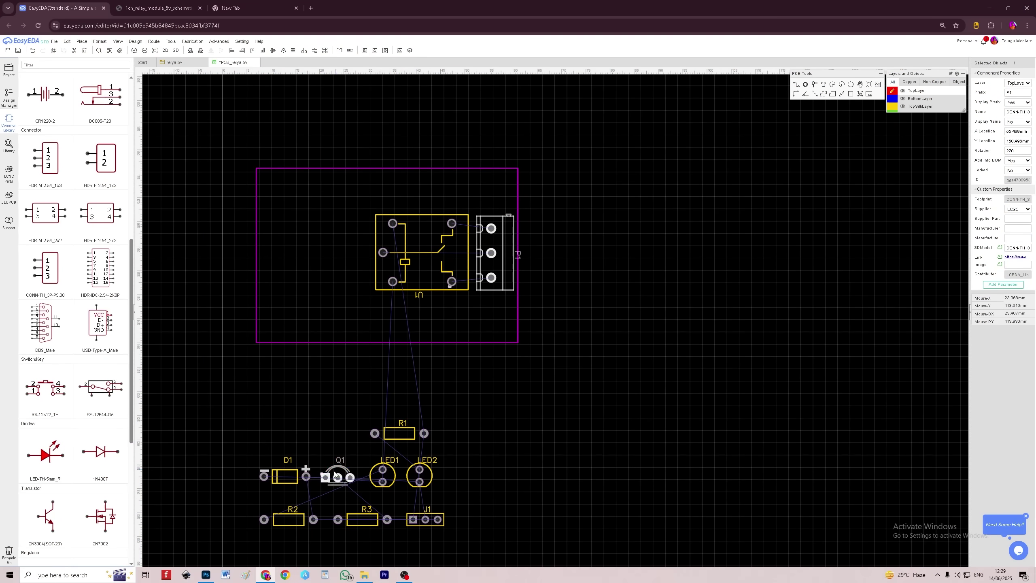
key(space)
drag(286, 476, 353, 254)
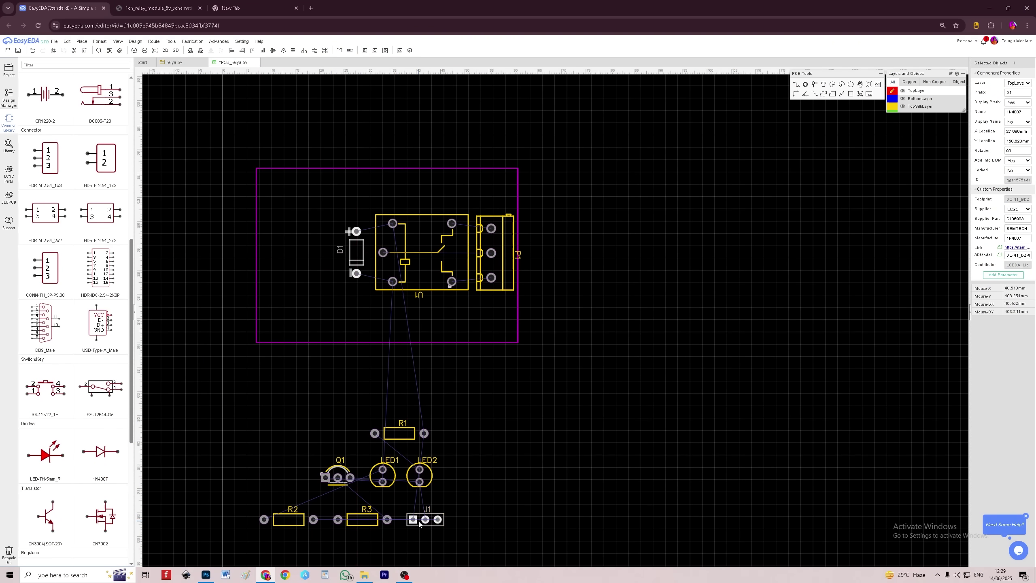
Place header J1 vertically near the board's left edge, extending the outline leftward to make room for it
drag(426, 518, 273, 250)
key(space)
drag(256, 249, 226, 250)
Stack resistors R1, R2 and R3 between J1 and D1, and line up Q1, LED1 and LED2 in a row below them
drag(400, 433, 278, 206)
drag(288, 519, 277, 240)
drag(338, 478, 345, 324)
drag(362, 520, 279, 278)
drag(344, 324, 313, 313)
drag(312, 313, 276, 314)
drag(382, 475, 335, 311)
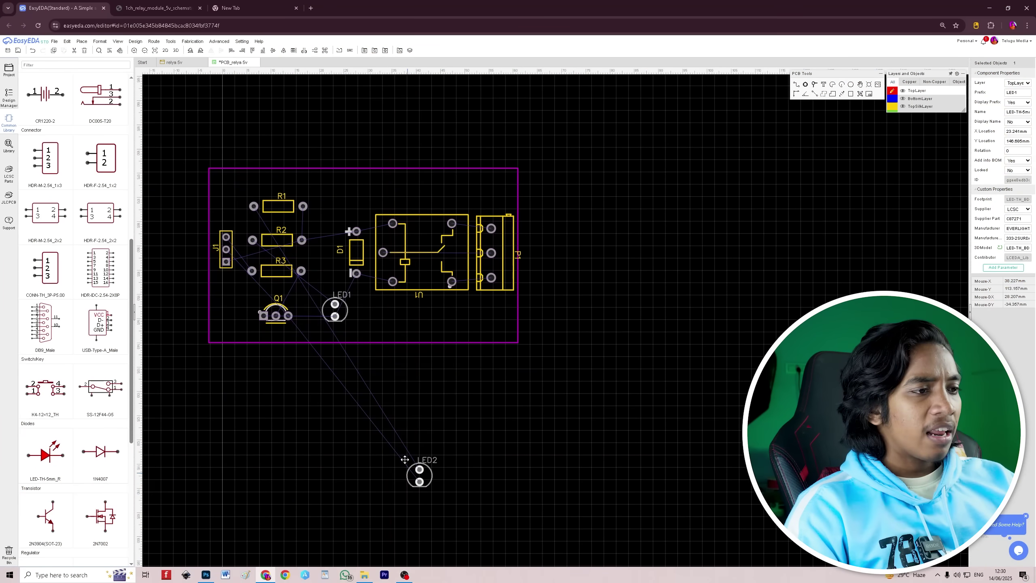
drag(408, 472, 383, 322)
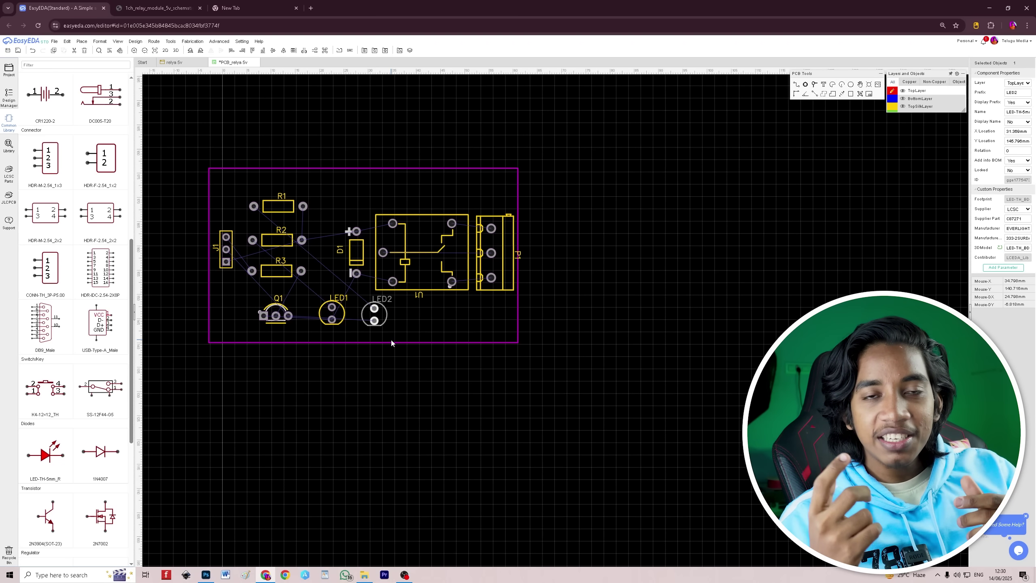
Examine the component placement, pads and ratlines across the whole board
scroll(391, 342, up, 2)
scroll(438, 259, up, 2)
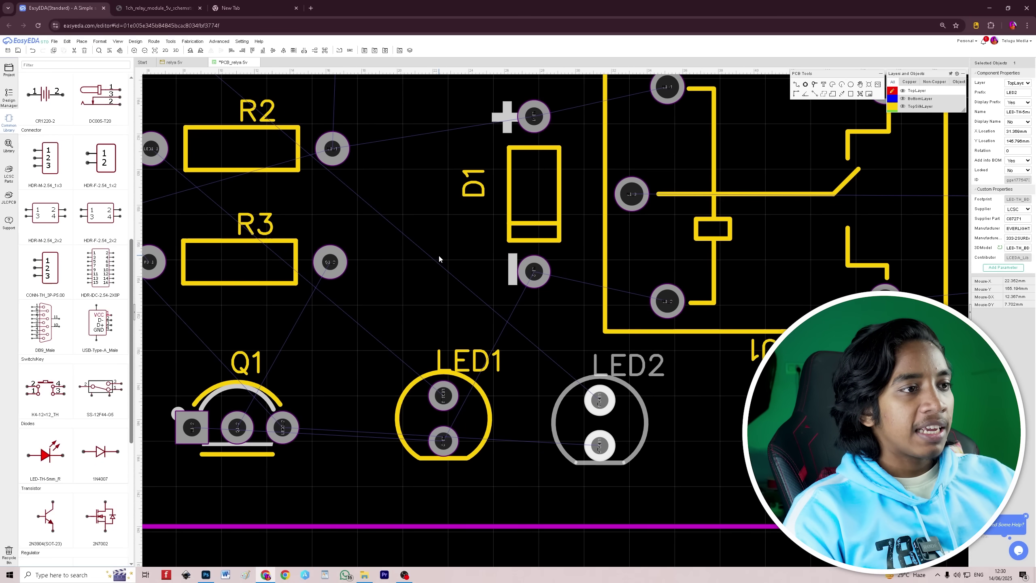
scroll(511, 328, down, 3)
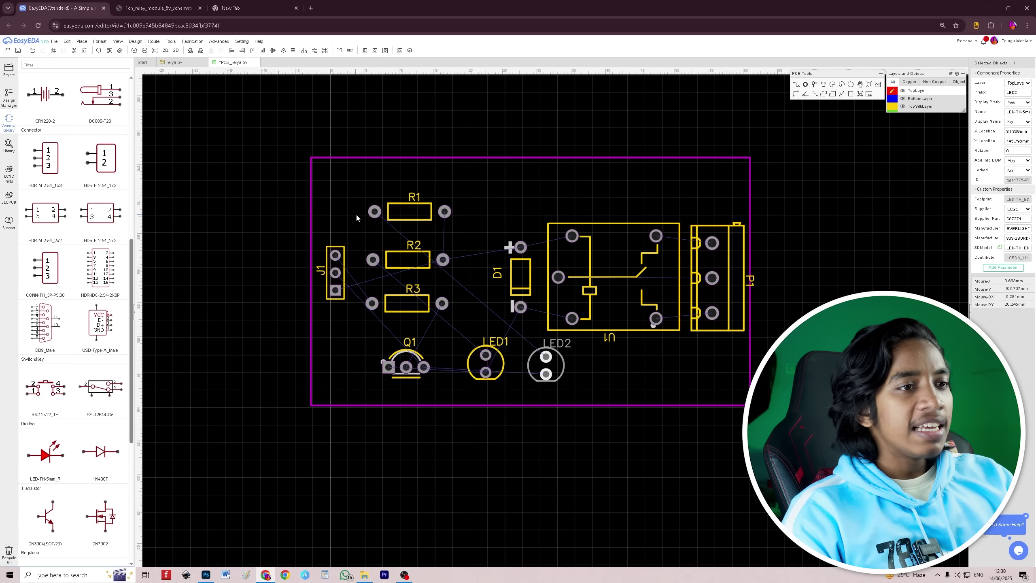
scroll(356, 213, down, 3)
scroll(375, 290, up, 2)
scroll(376, 290, down, 3)
scroll(376, 295, down, 1)
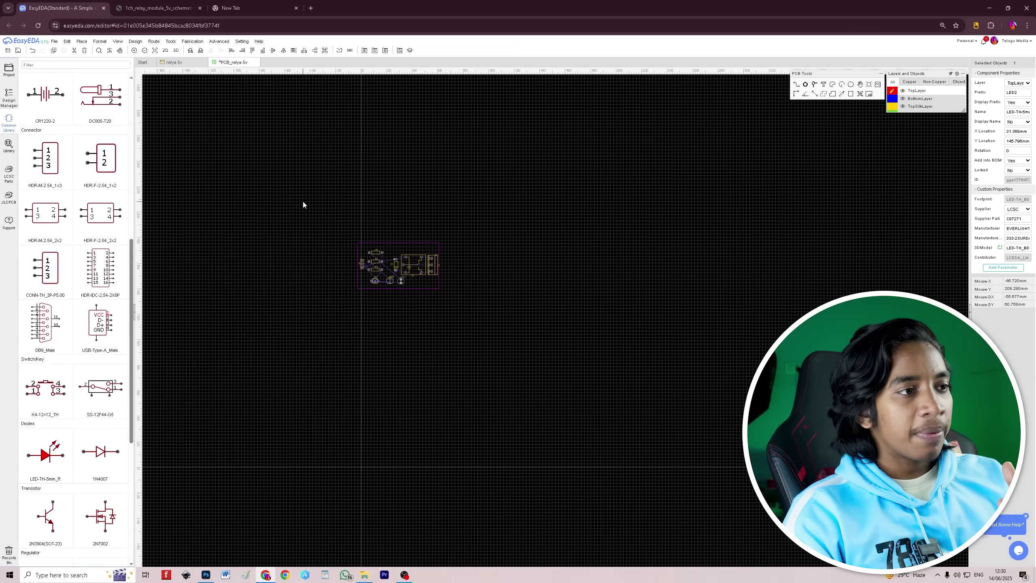
Auto-route all connections on the board with the cloud router, using only the bottom layer
scroll(322, 221, up, 3)
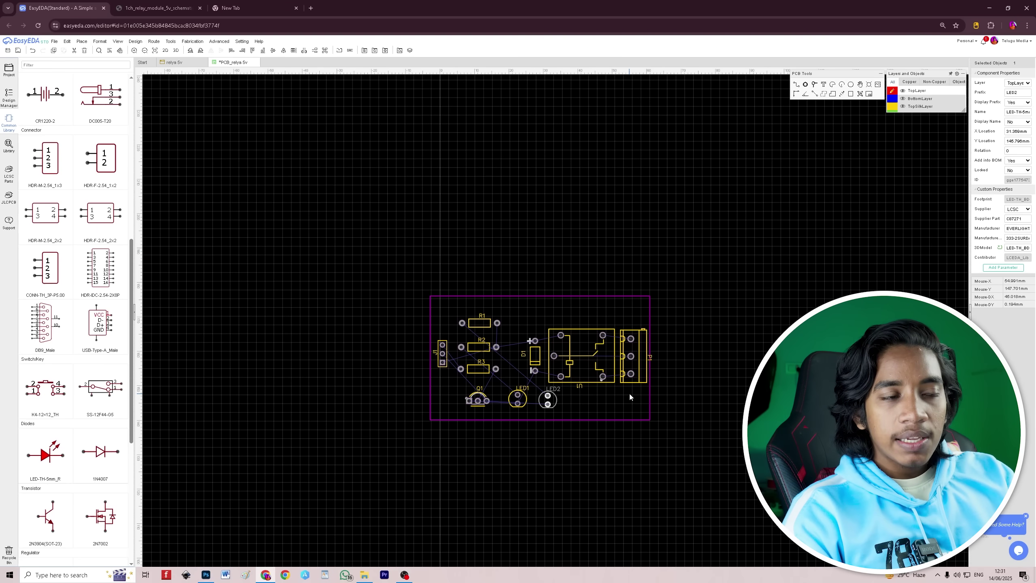
scroll(682, 430, down, 2)
scroll(682, 431, up, 3)
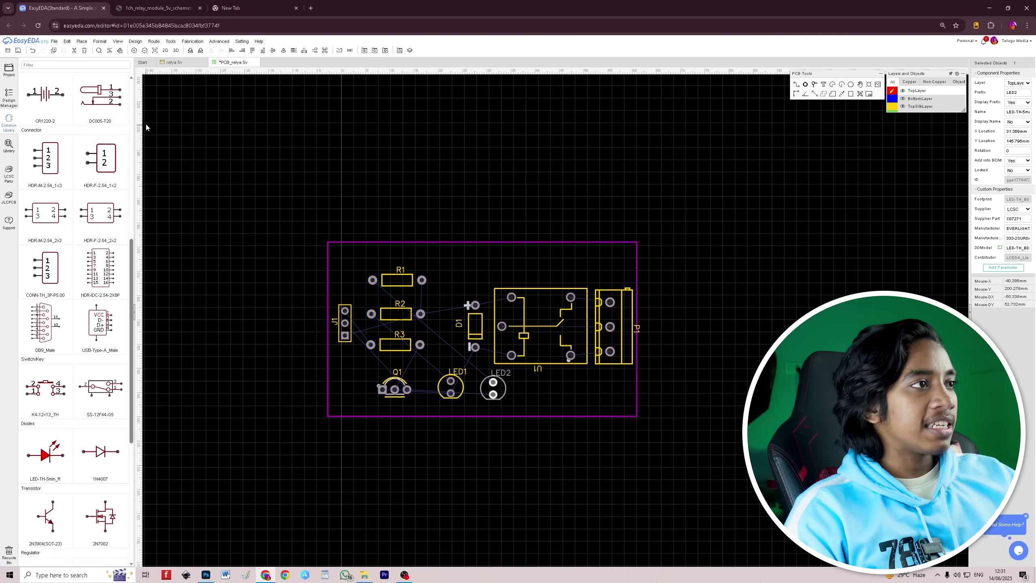
click(154, 41)
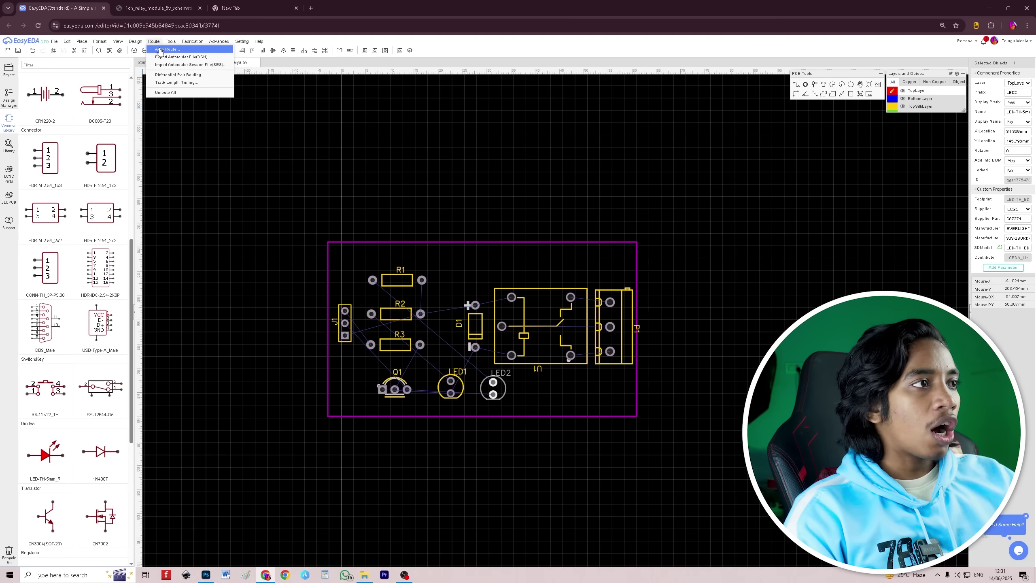
click(159, 49)
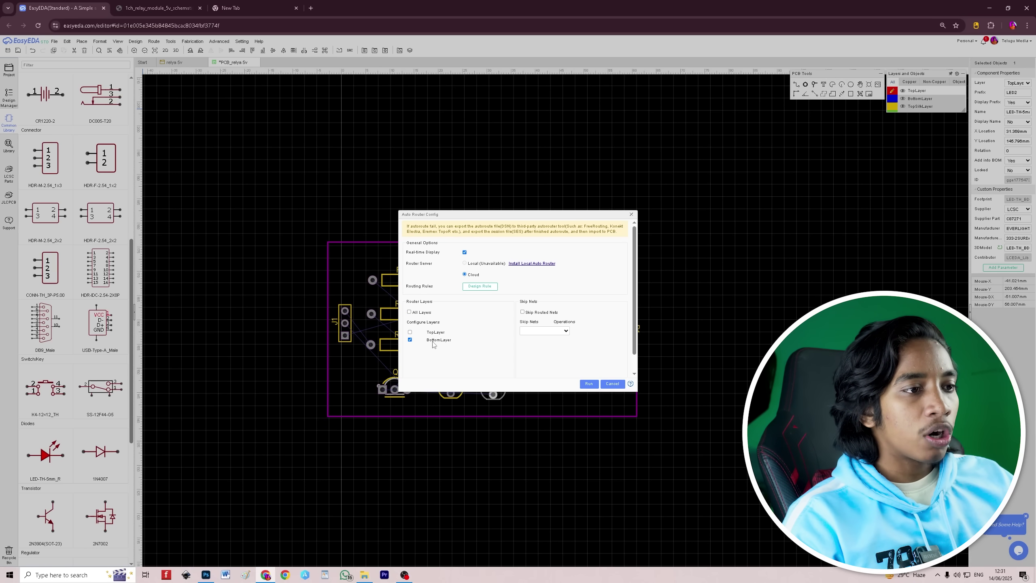
click(589, 384)
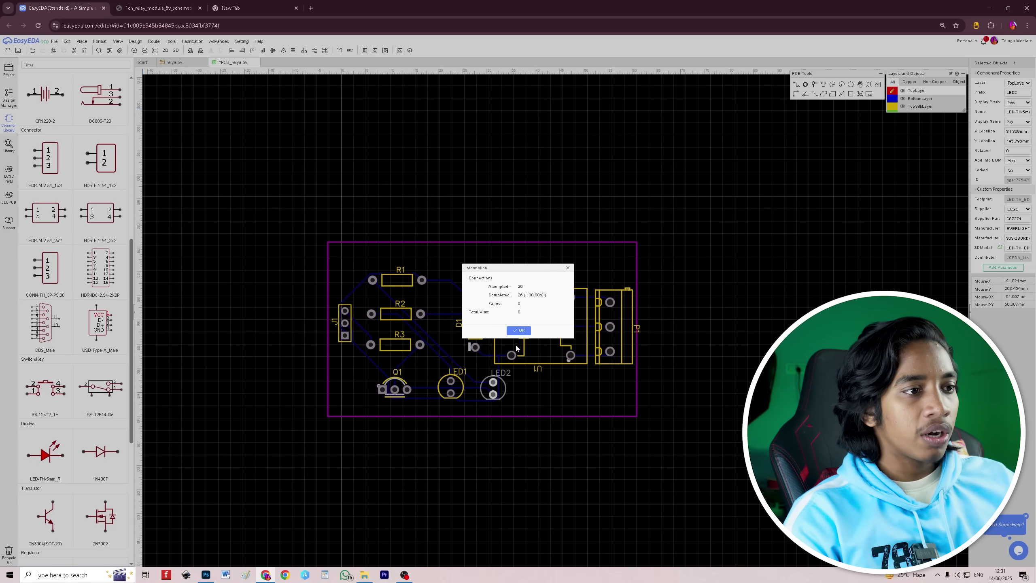
click(518, 331)
Examine the auto-routed bottom-layer tracks around the resistors, transistor, LEDs and relay
scroll(387, 426, up, 3)
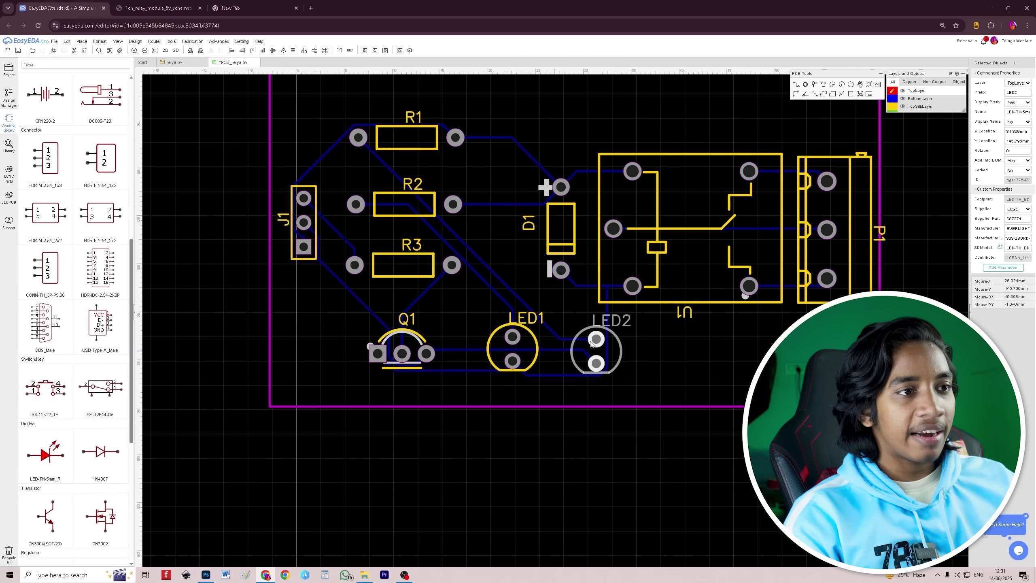
scroll(548, 193, down, 2)
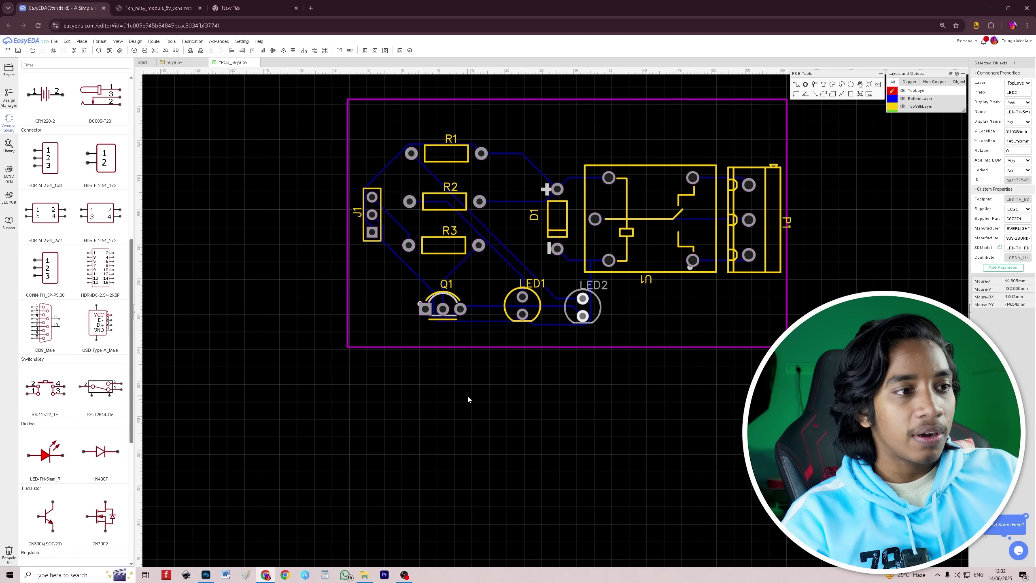
scroll(551, 286, up, 7)
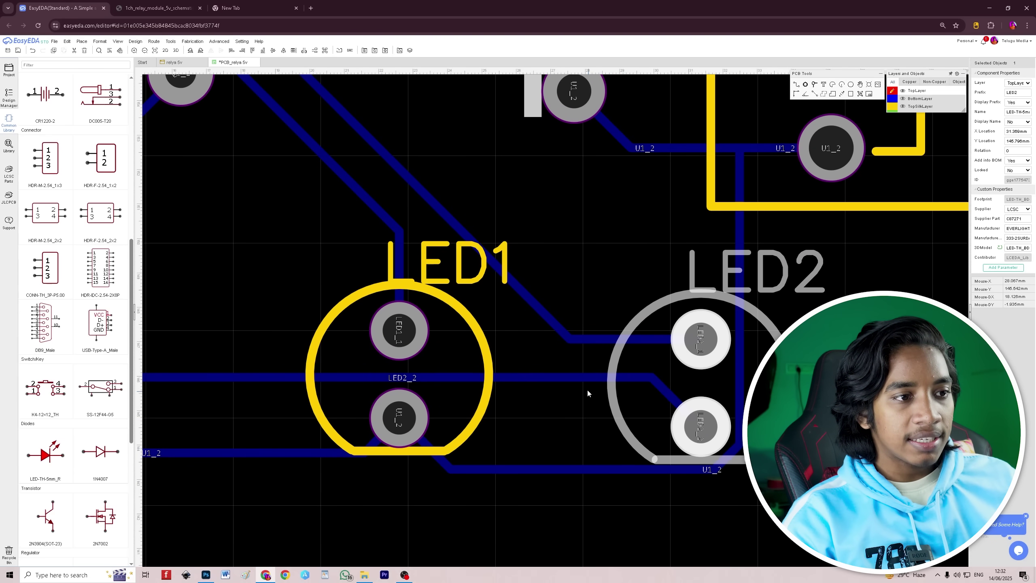
scroll(571, 329, down, 8)
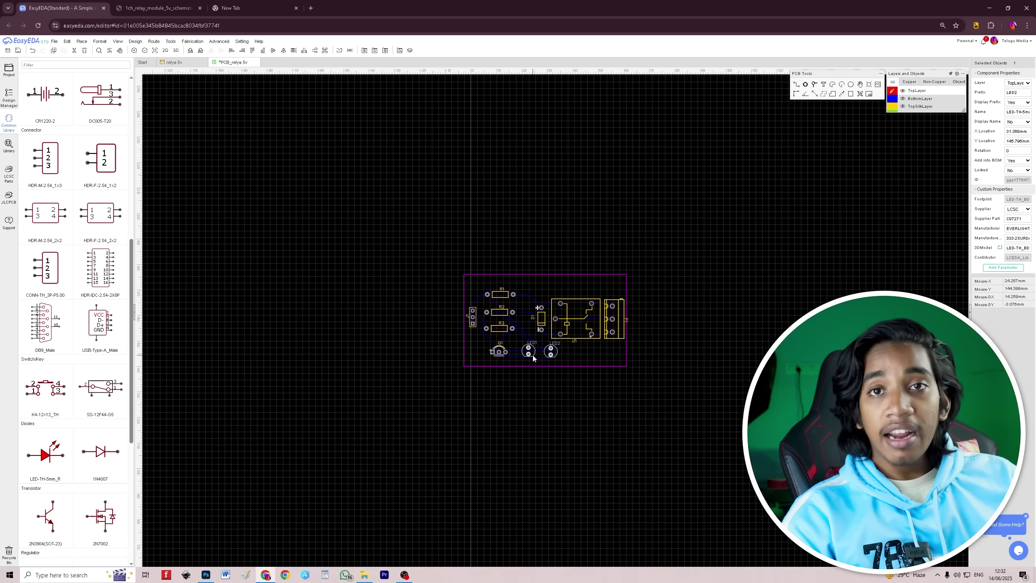
scroll(533, 358, up, 3)
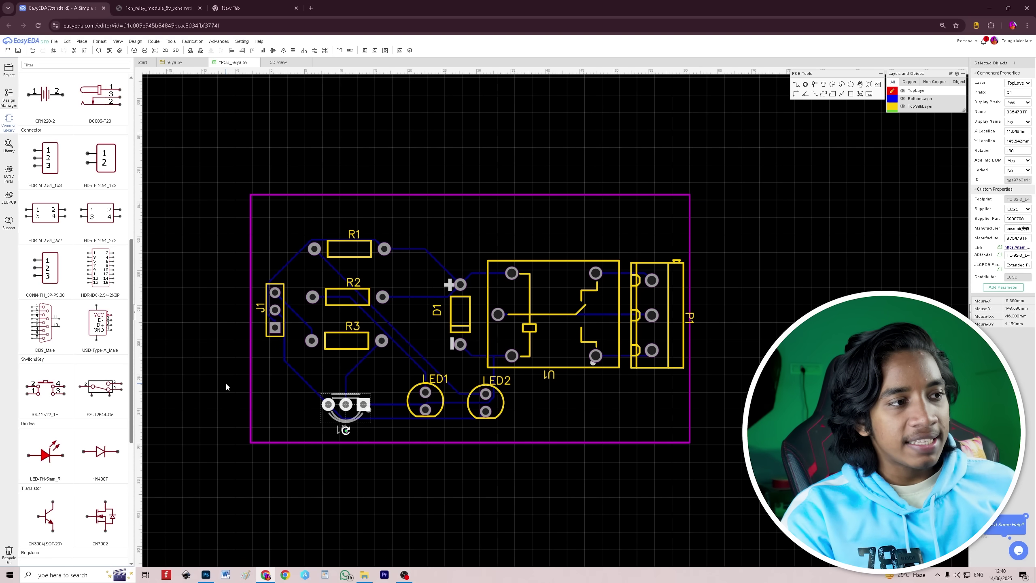
scroll(269, 347, up, 3)
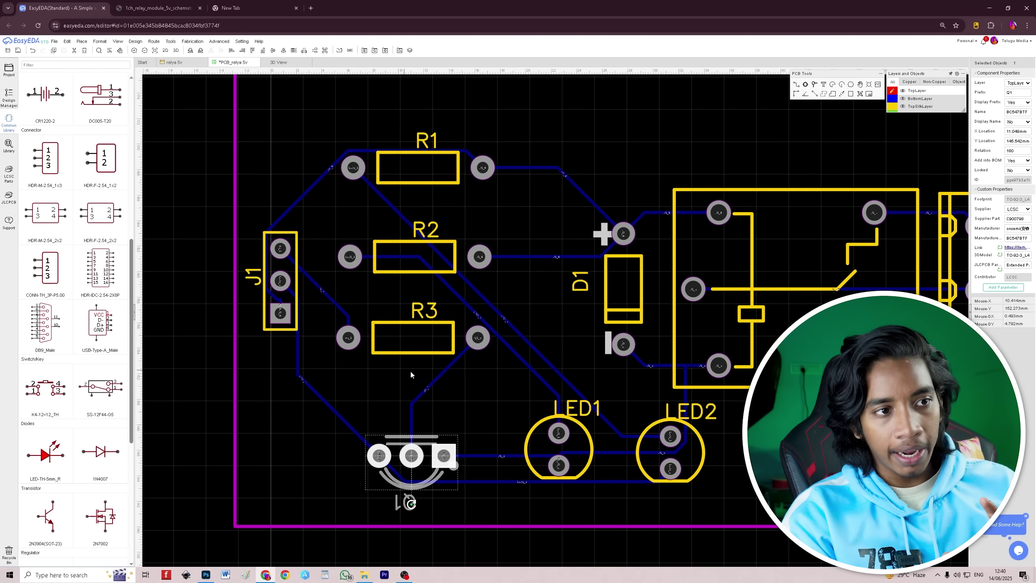
scroll(432, 381, down, 3)
scroll(563, 417, down, 3)
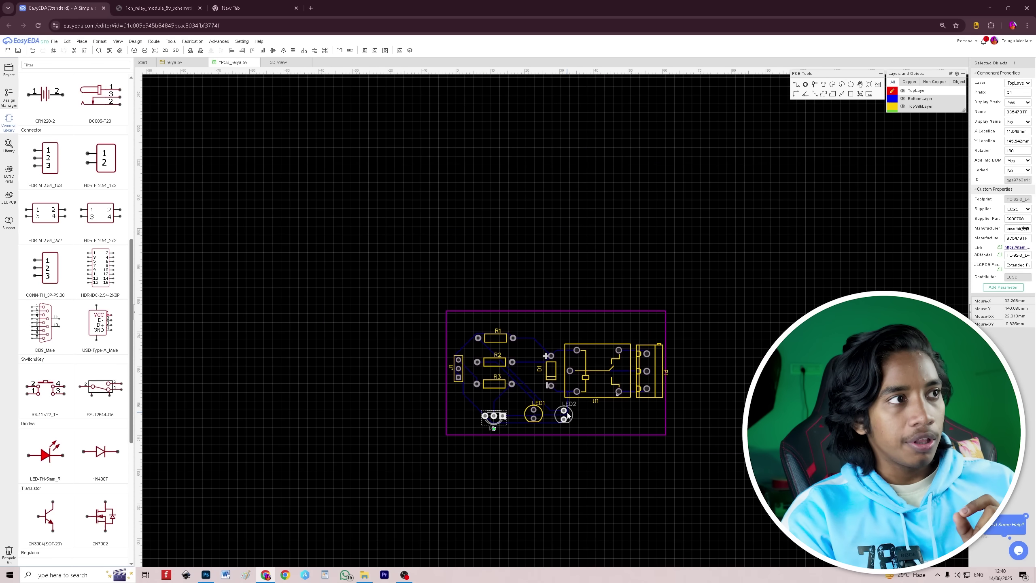
scroll(563, 416, up, 2)
Open the board's 3D view and turn it over to inspect the pads and tracks on its underside
click(176, 50)
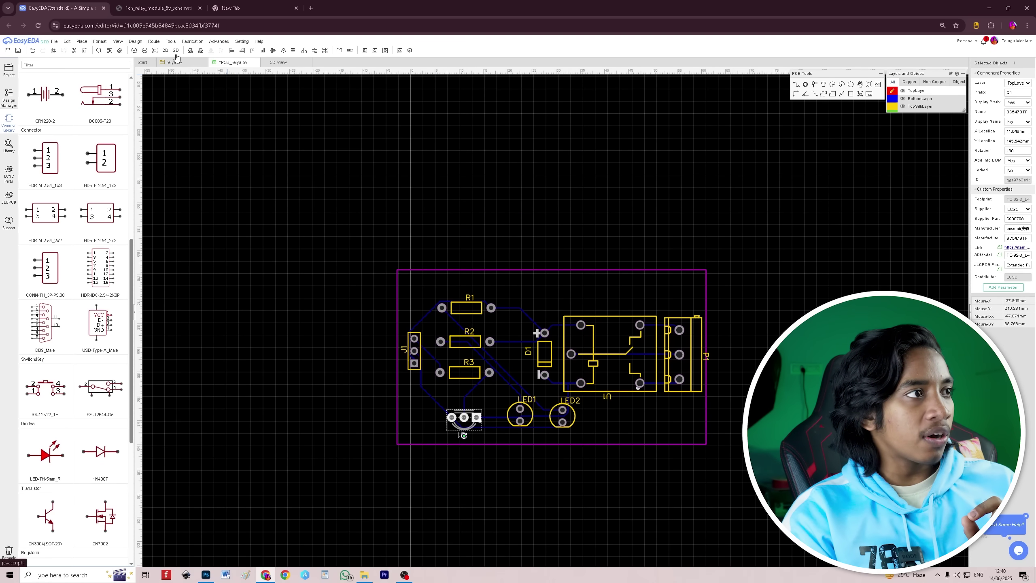
scroll(544, 379, up, 5)
scroll(544, 378, down, 3)
drag(571, 504, 498, 133)
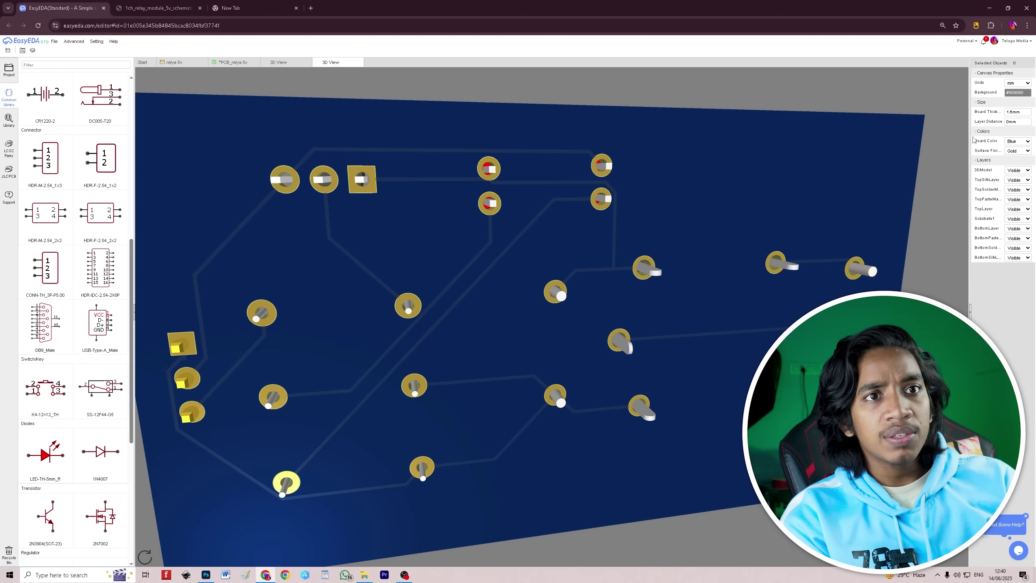
Back in the PCB layout, set the width of the track from relay U1's common pad to P1's middle pad to 1 mm
click(233, 62)
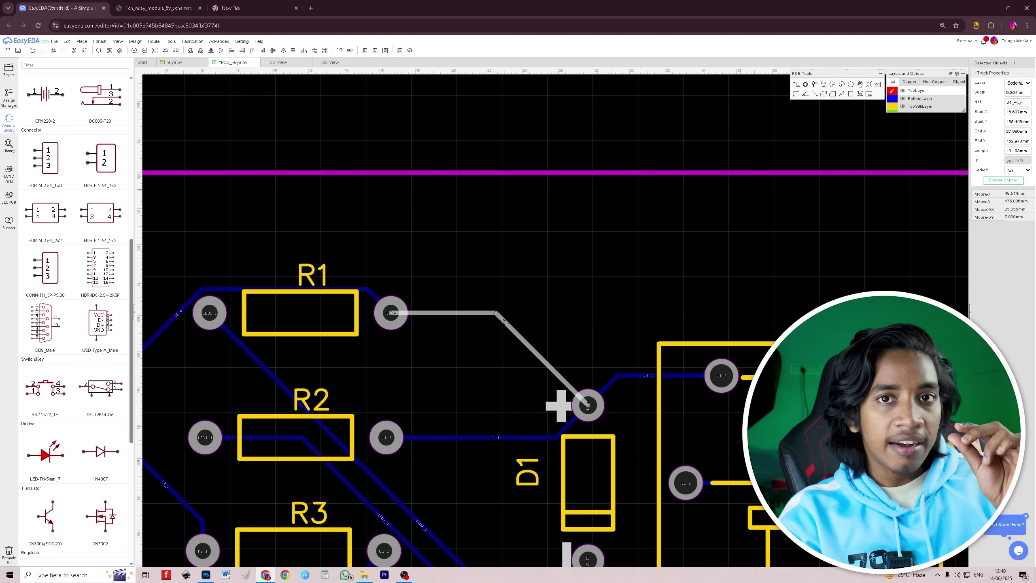
scroll(798, 301, down, 4)
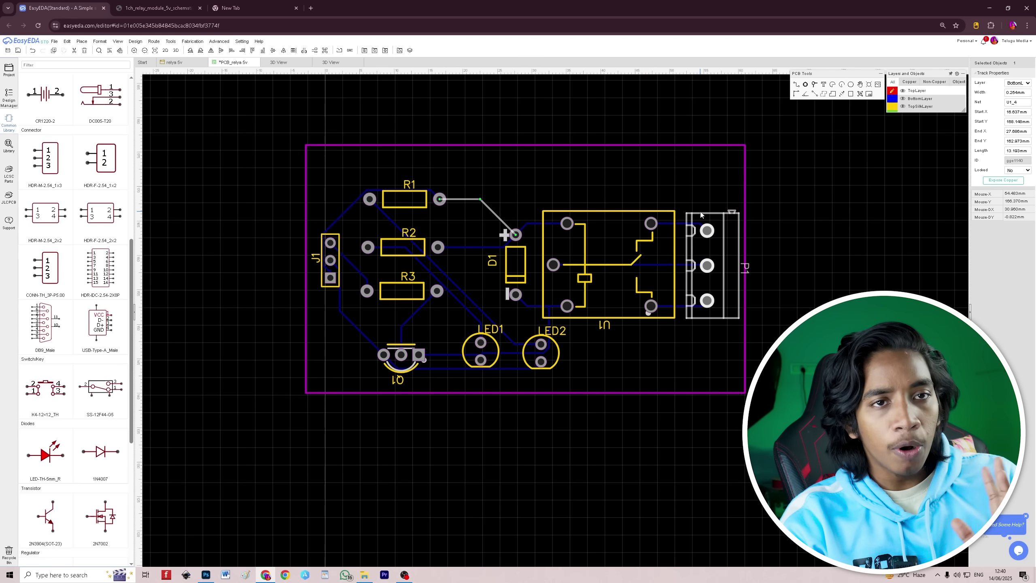
scroll(737, 241, up, 4)
scroll(555, 449, up, 2)
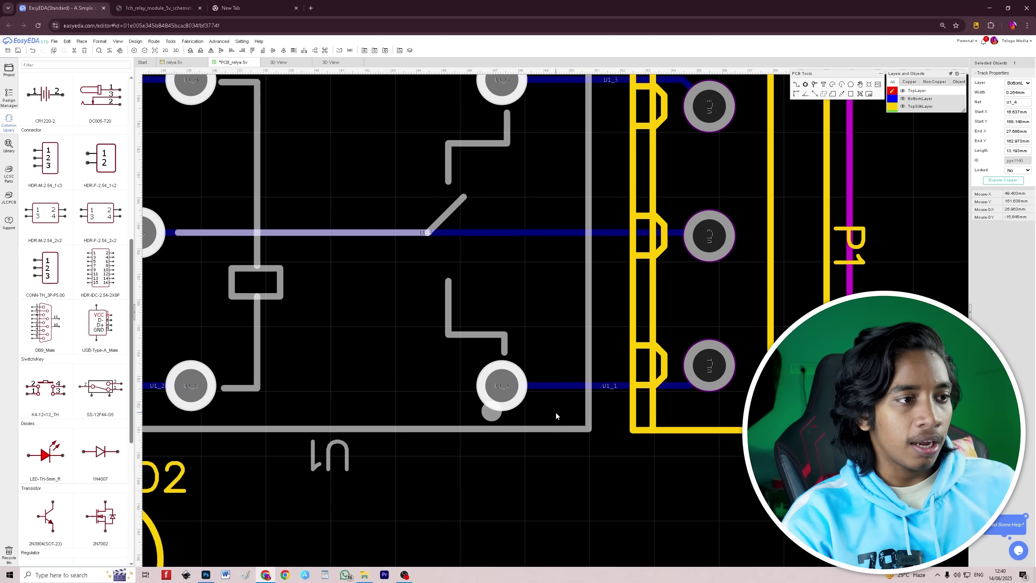
scroll(557, 417, down, 3)
scroll(558, 418, up, 2)
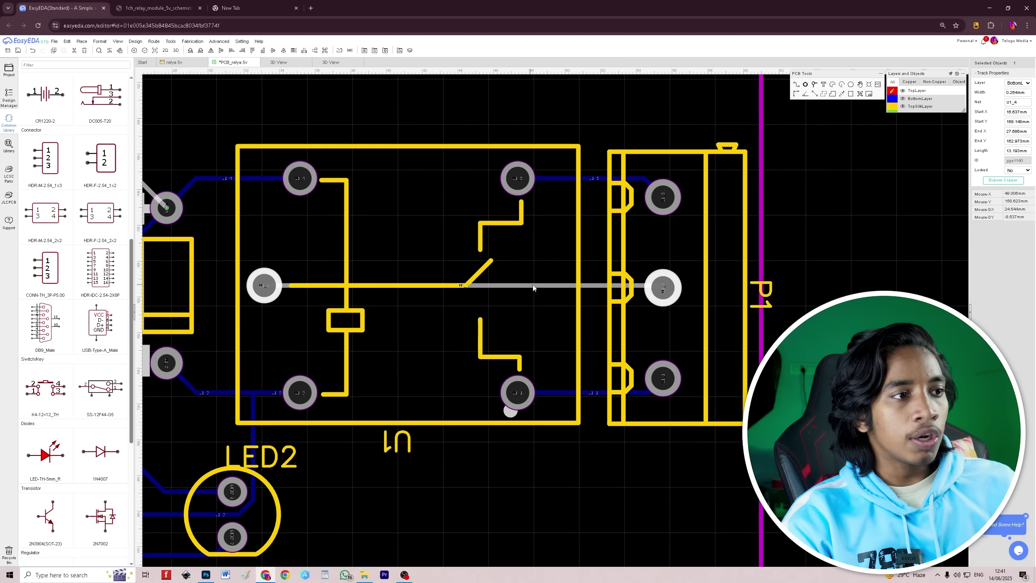
click(554, 286)
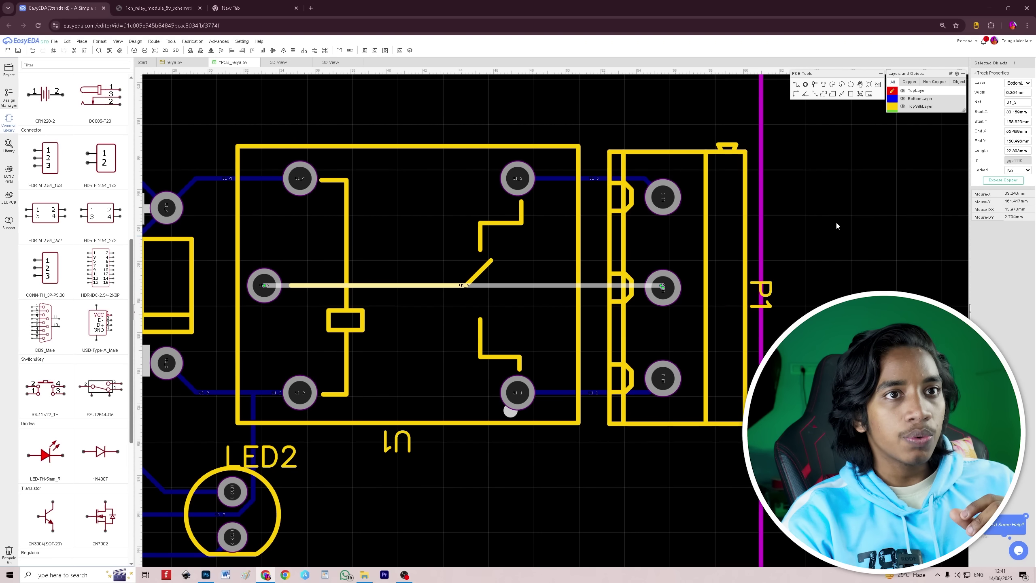
click(1015, 92)
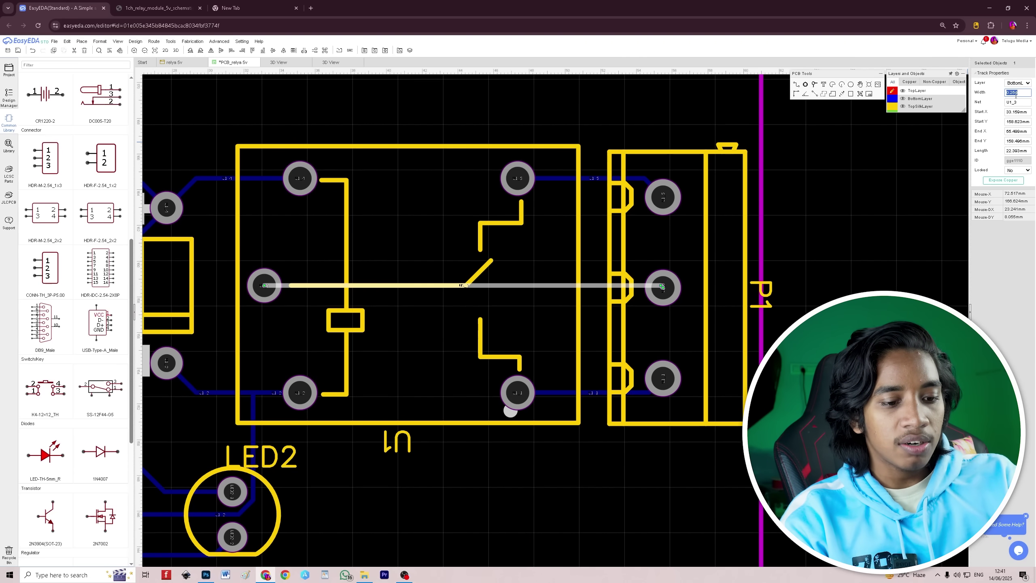
key(Return)
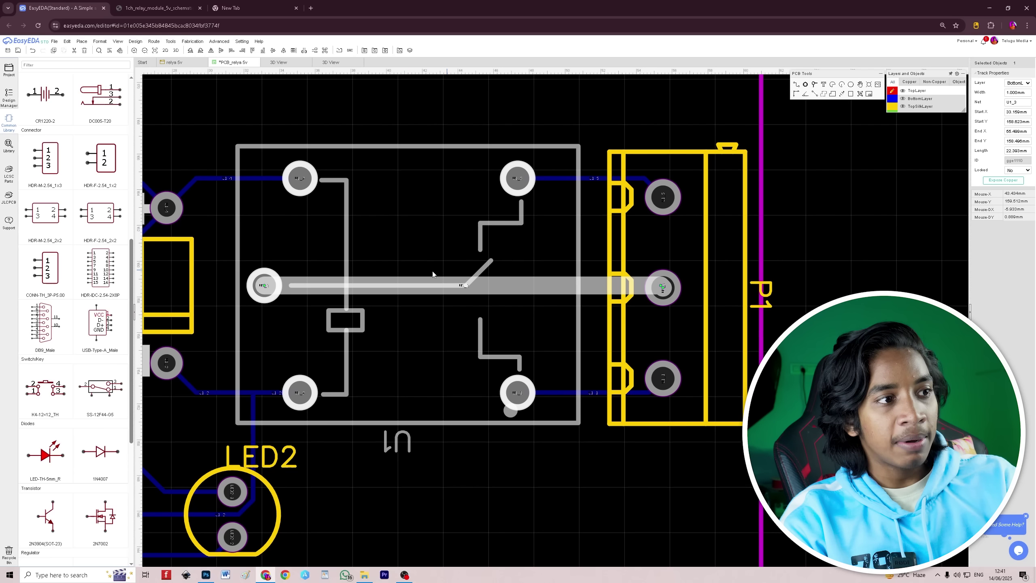
click(582, 393)
click(597, 397)
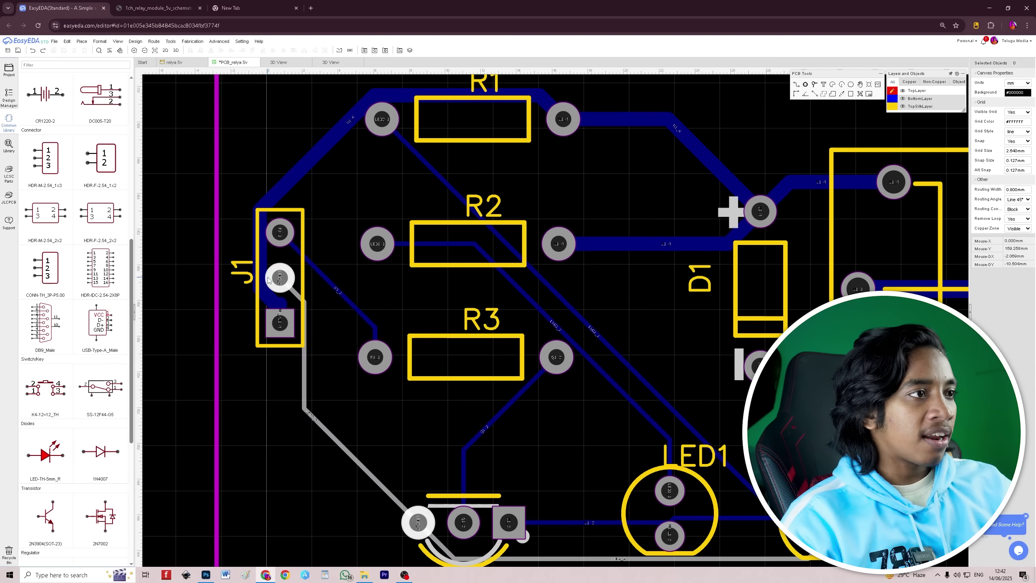
Reshape the wide U1_4 track around J1 so it runs outside the header, clear of the upper two pads, and enters the square pad
scroll(261, 229, up, 6)
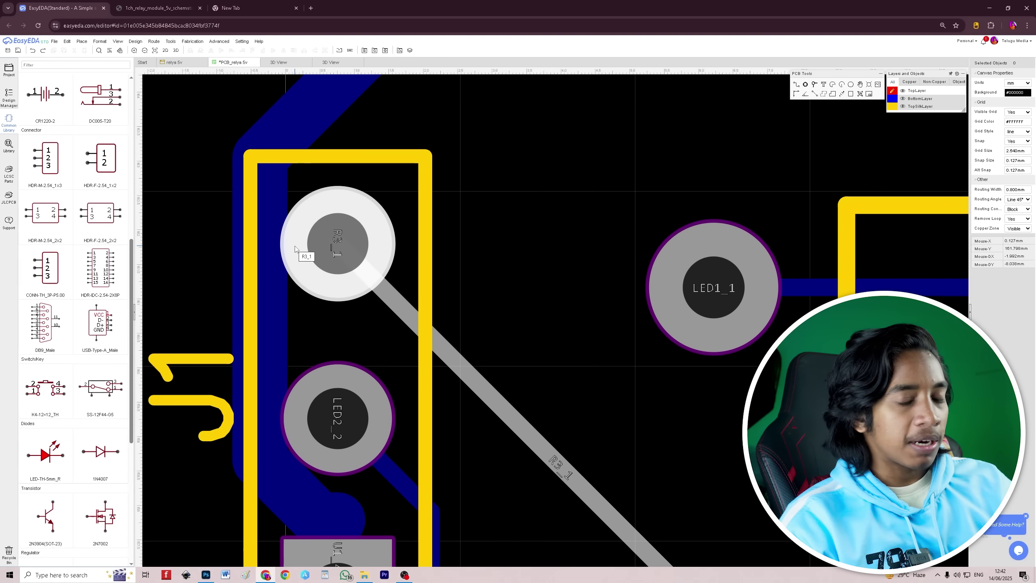
scroll(295, 247, down, 5)
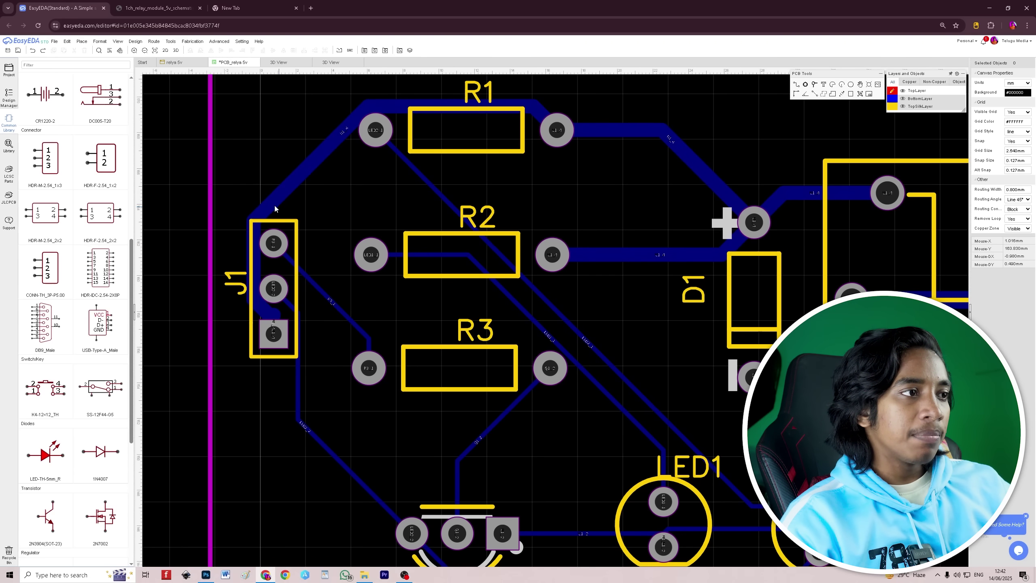
click(262, 210)
scroll(254, 224, up, 4)
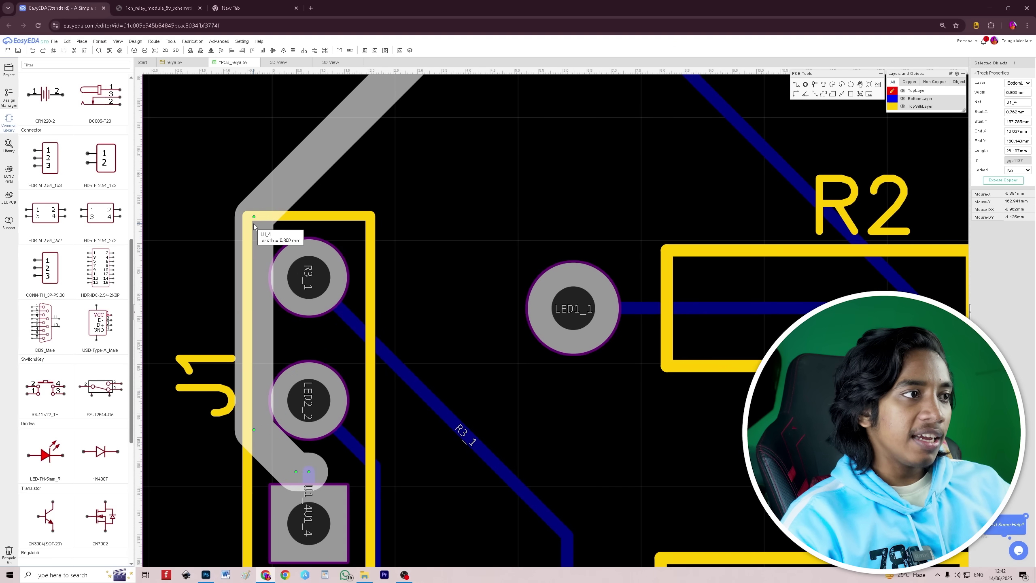
drag(253, 218, 226, 220)
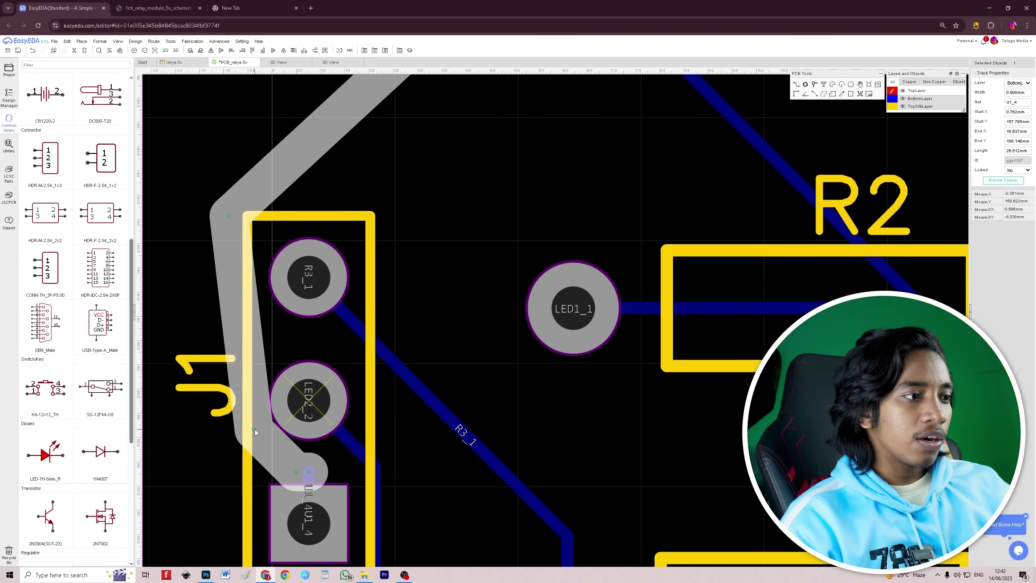
drag(254, 430, 224, 439)
drag(302, 478, 302, 504)
drag(232, 216, 201, 208)
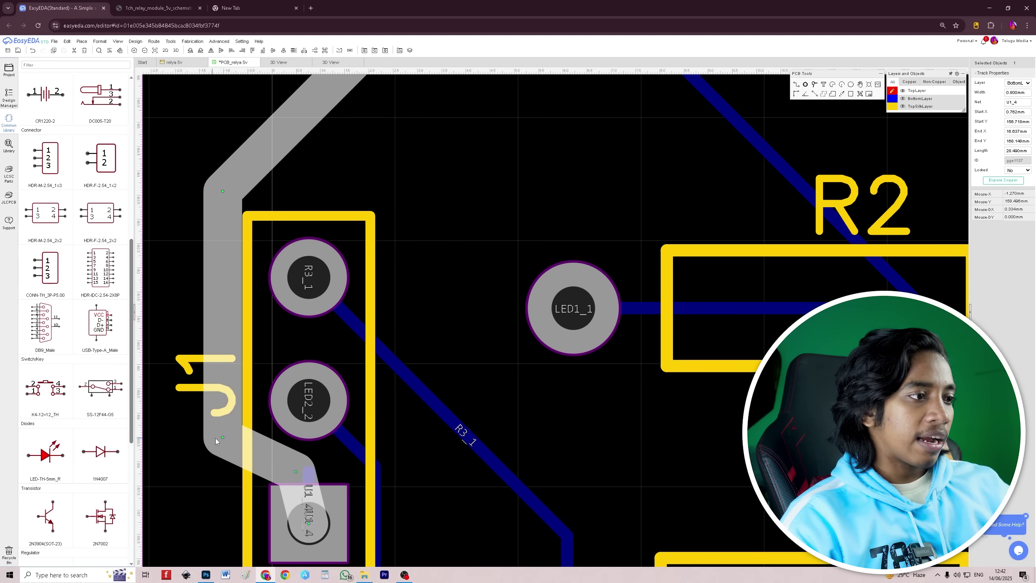
drag(215, 439, 184, 438)
drag(222, 194, 193, 176)
scroll(203, 189, down, 5)
scroll(210, 203, up, 5)
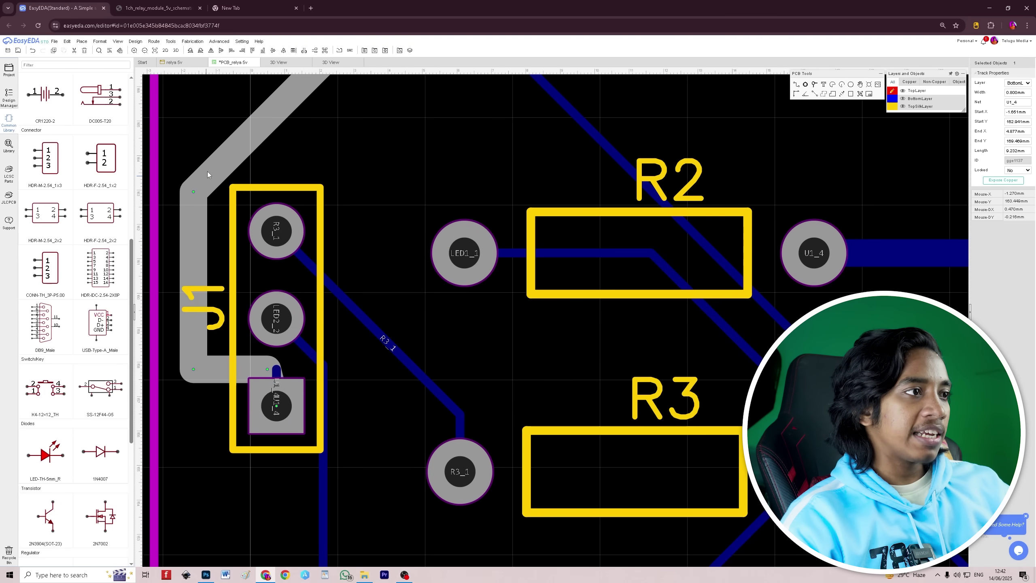
Move the horizontal segment of the U1_4 track above R1 farther up, away from the resistor's pads
scroll(245, 94, down, 5)
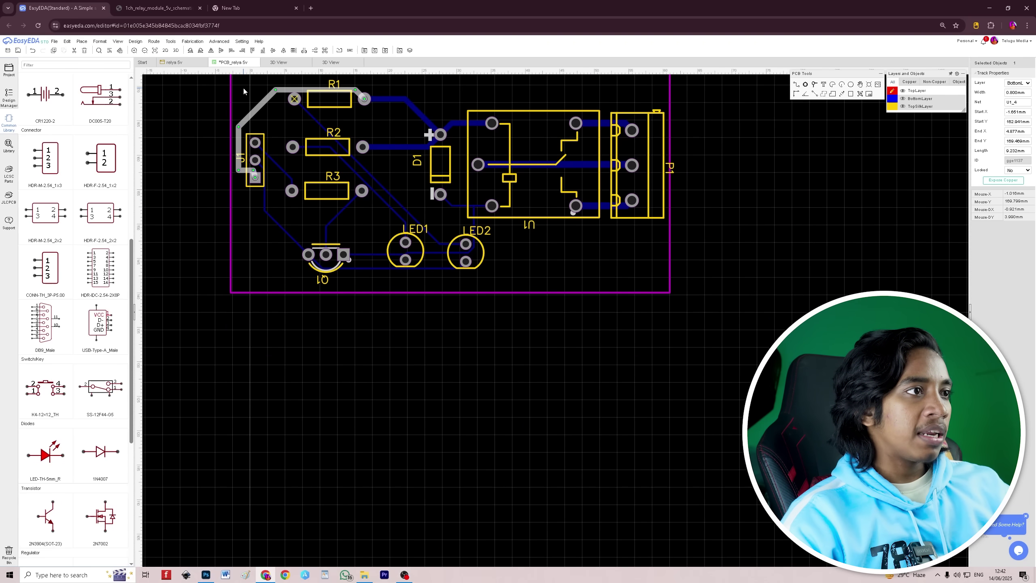
scroll(271, 87, down, 4)
scroll(303, 151, up, 5)
scroll(303, 147, down, 10)
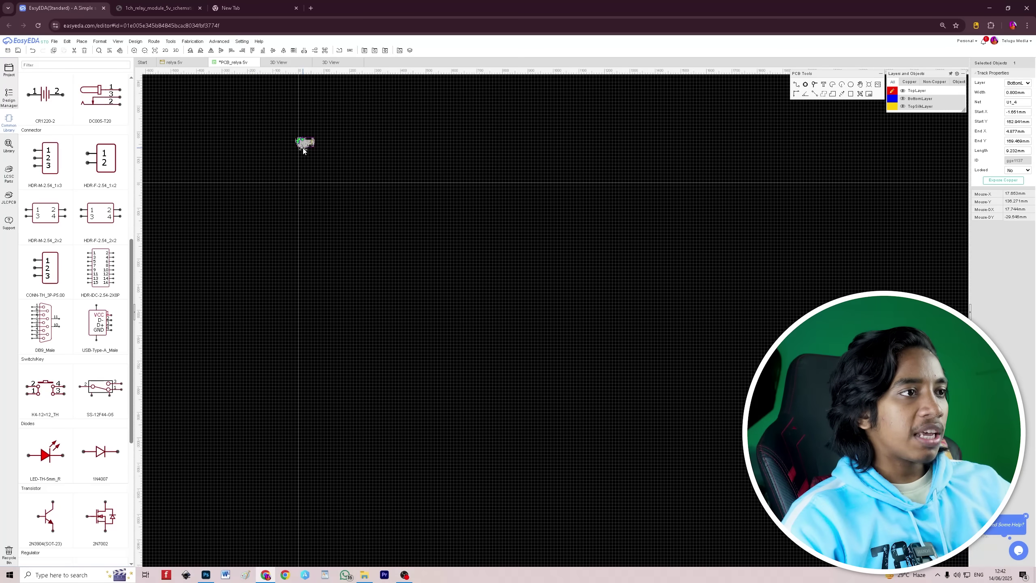
scroll(309, 232, up, 7)
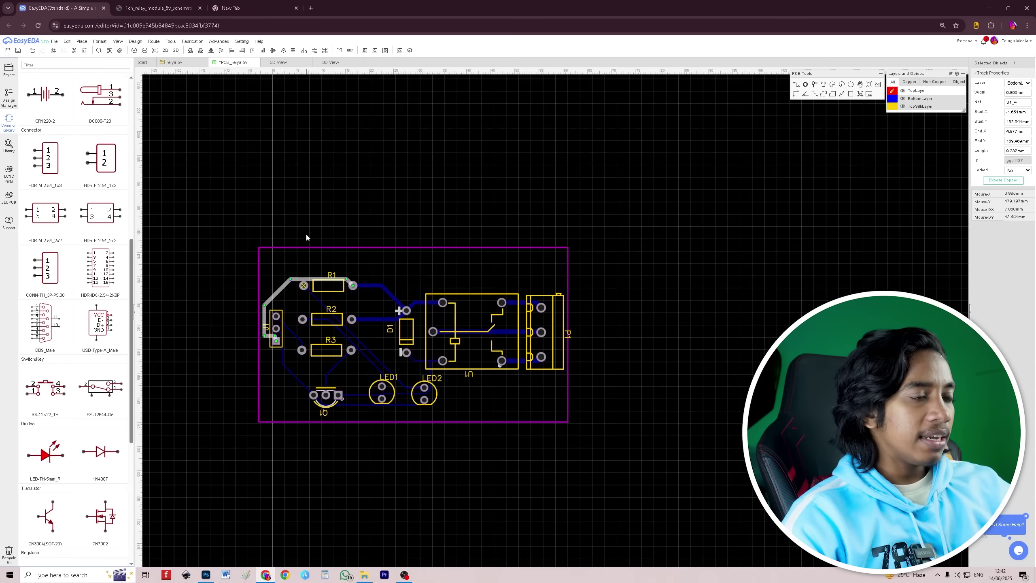
right_drag(446, 183, 496, 66)
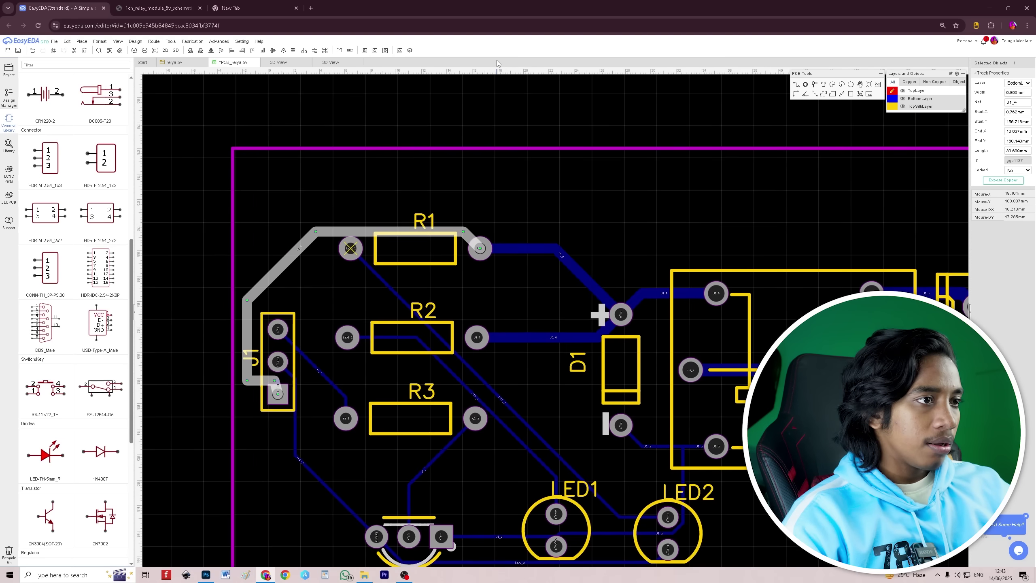
click(375, 240)
drag(376, 238, 381, 221)
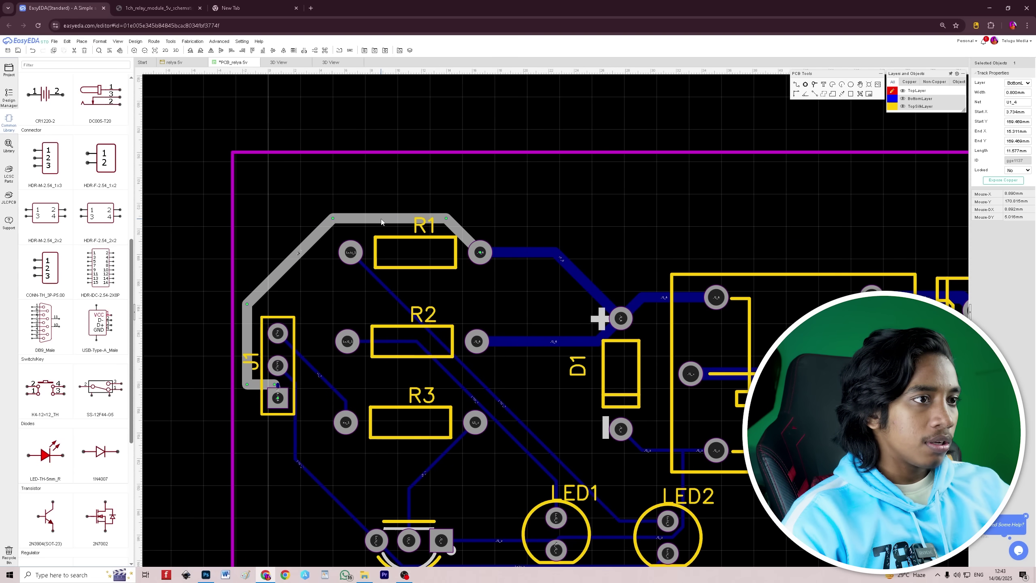
Select the track between R2 and D1 and check its routing and the tracks around Q1
scroll(564, 362, up, 3)
click(623, 323)
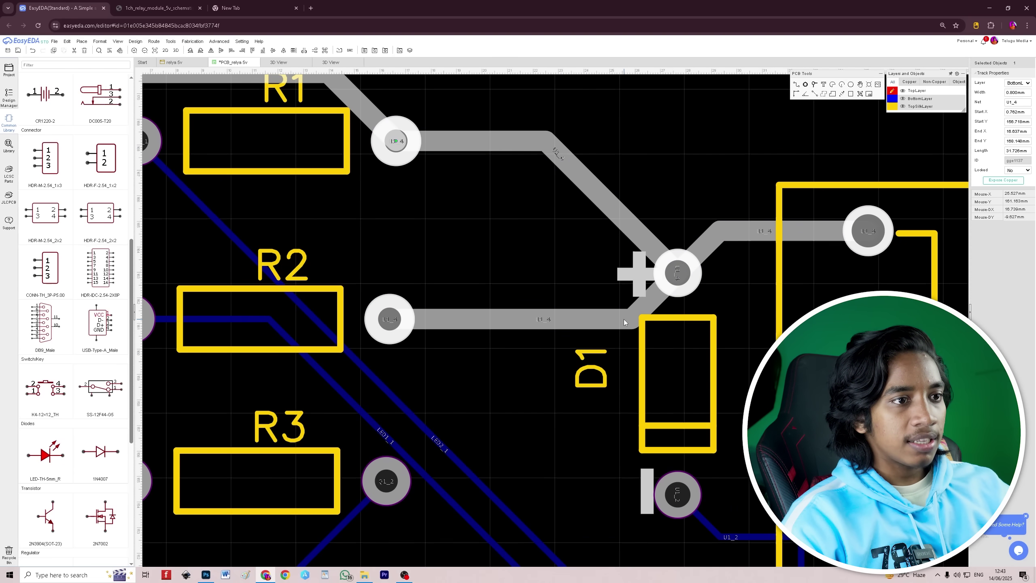
click(624, 323)
scroll(612, 327, down, 4)
scroll(534, 414, up, 3)
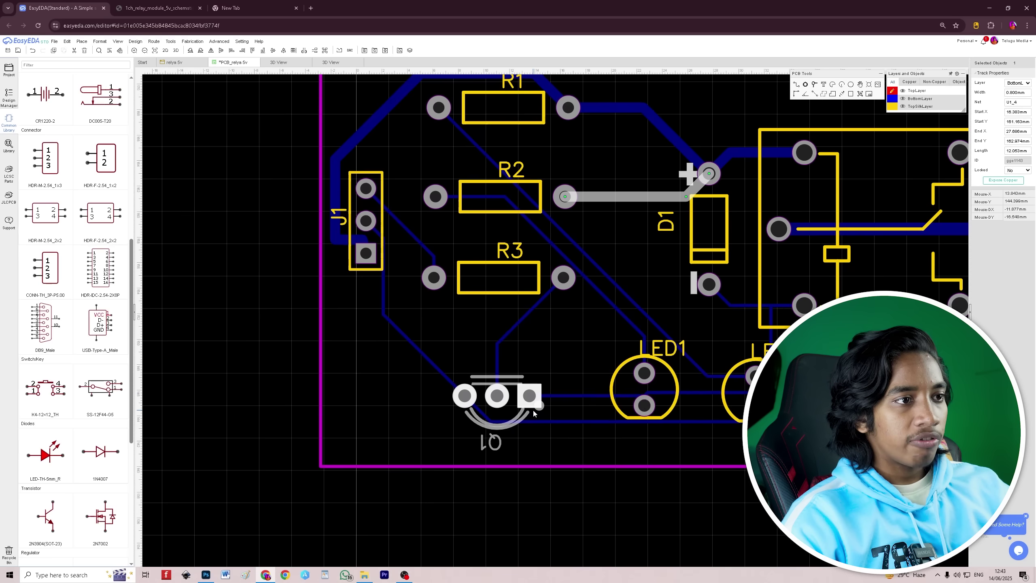
Set the width of the R3_1 track from J1's upper pad to R3's left pad to 0.8 mm
click(418, 244)
double_click(1019, 92)
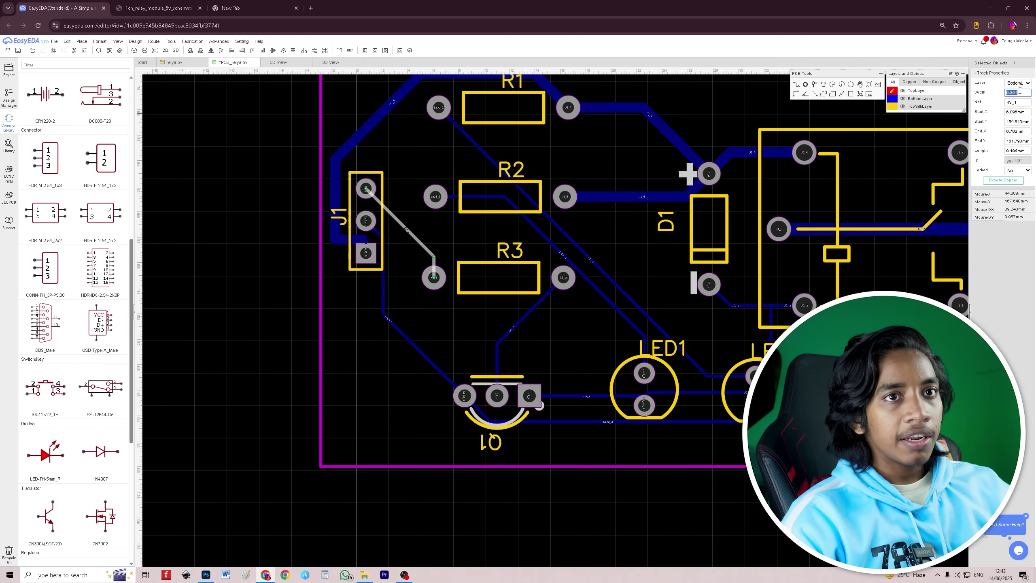
text(0.8)
key(Return)
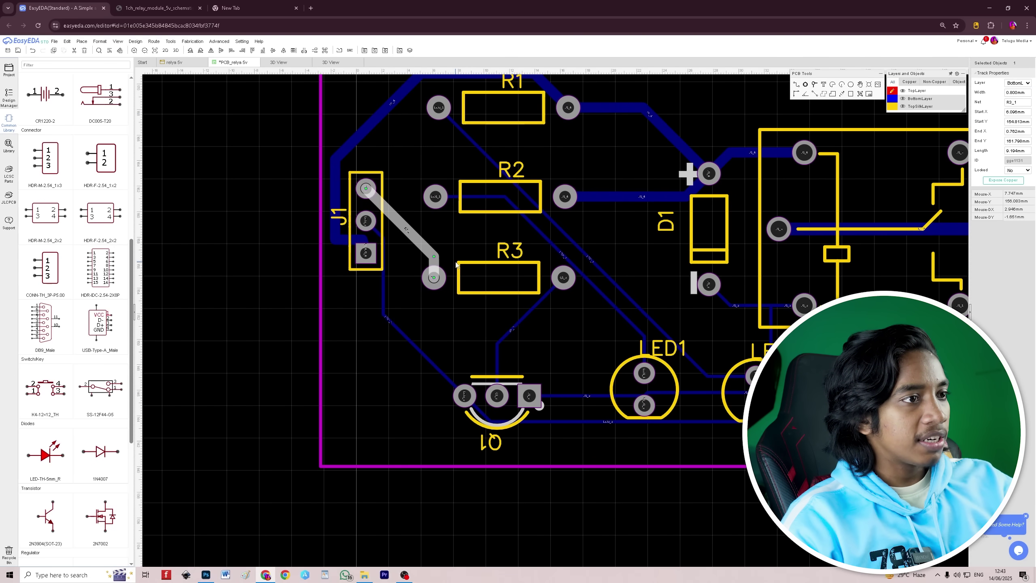
Set the width of the LED2_2 track from J1's middle pad to Q1's left pad to 0.8 mm
click(388, 314)
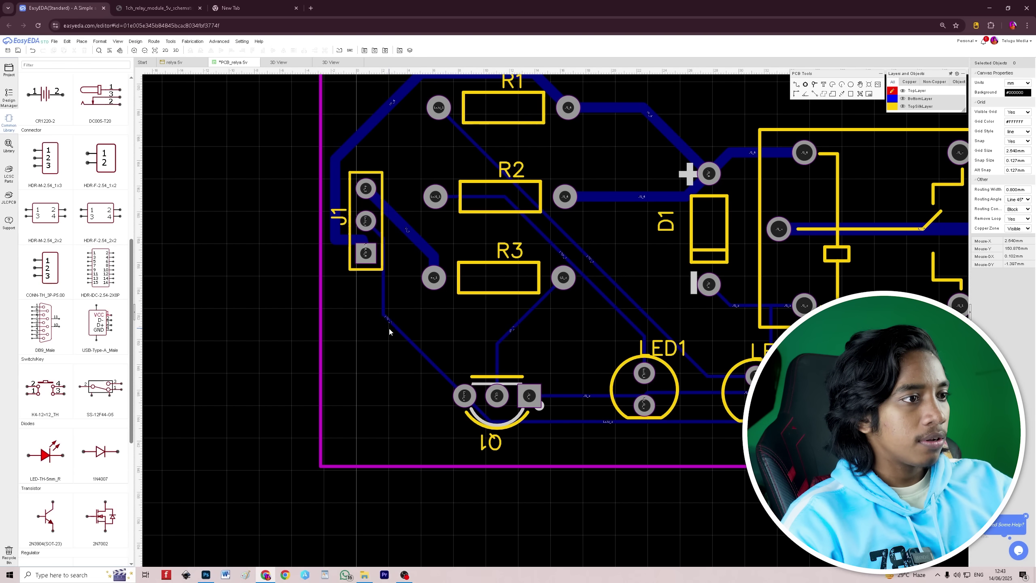
click(388, 319)
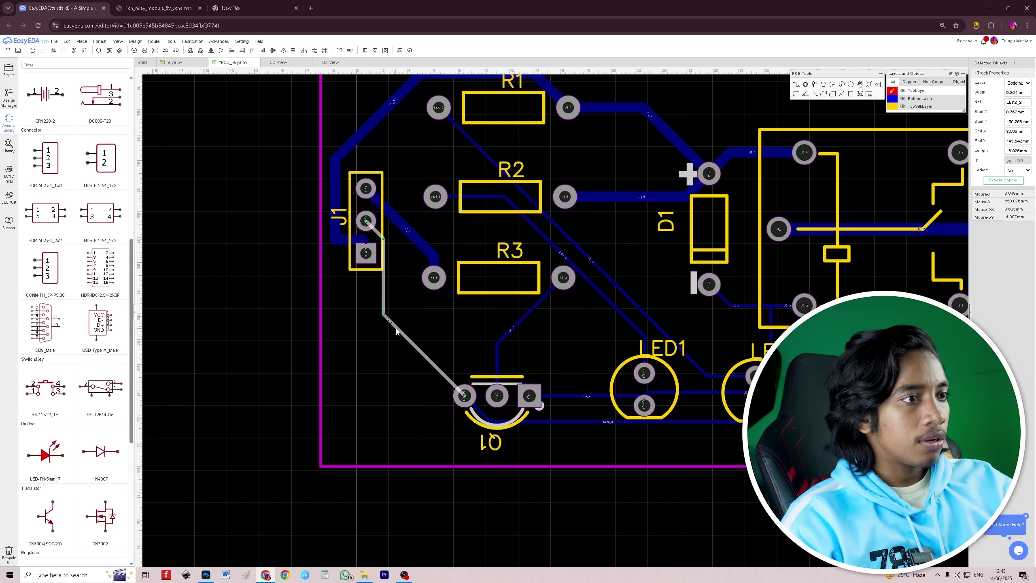
double_click(1015, 93)
text(0.8)
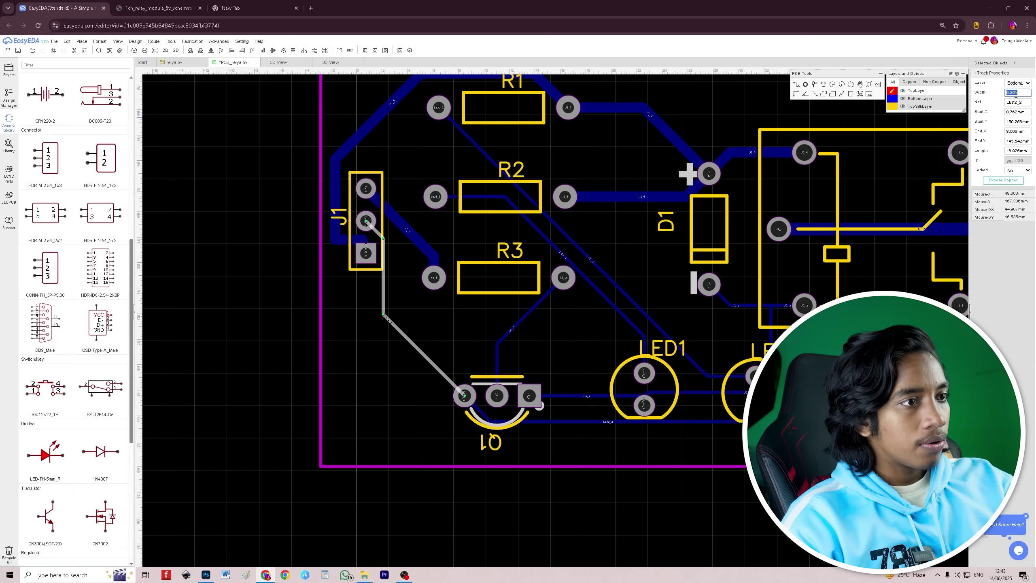
click(418, 344)
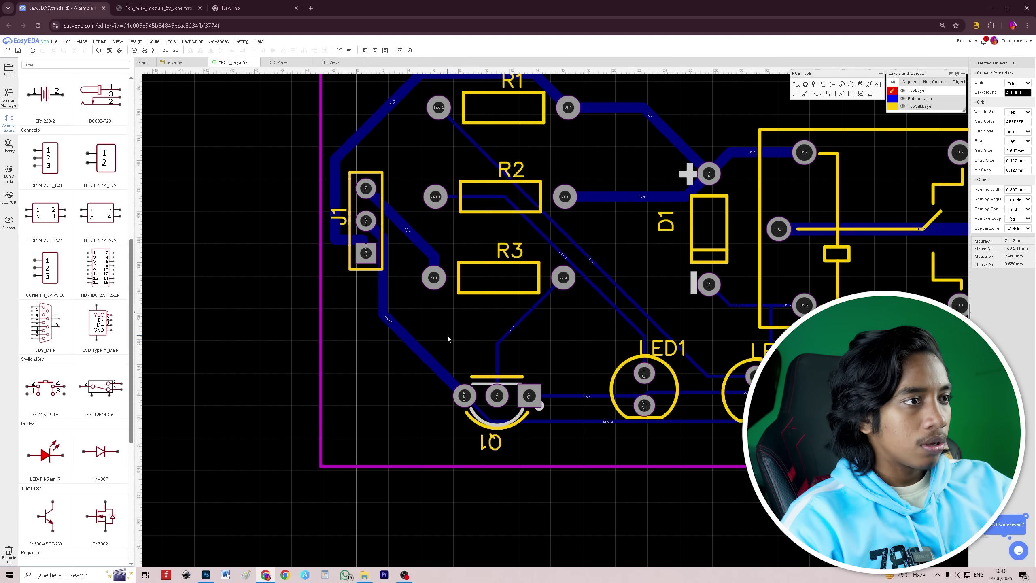
Move the vertical segment of the LED2_2 track beside J1 farther right, clear of the header's square pad
scroll(400, 328, up, 4)
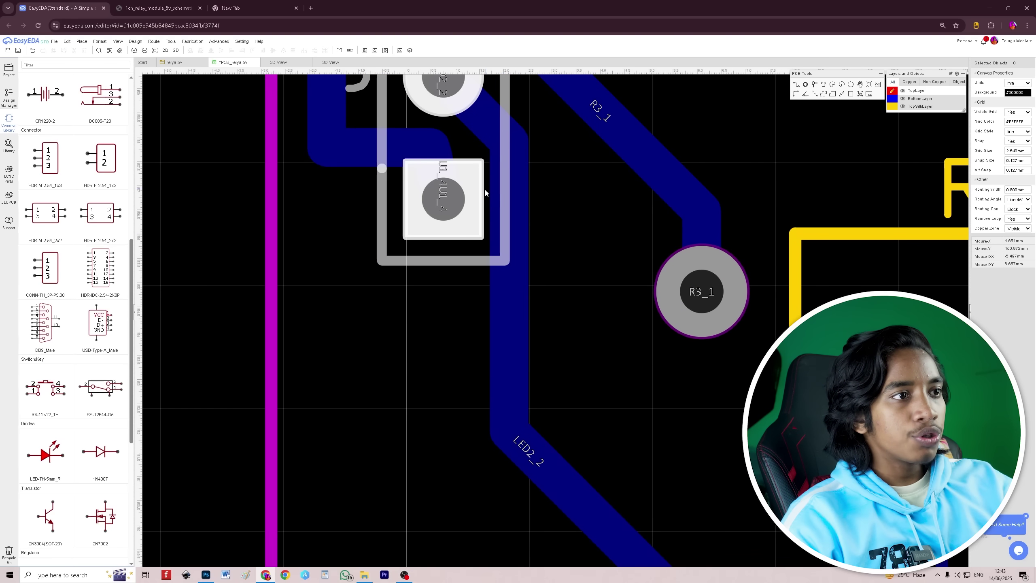
drag(503, 202, 526, 169)
click(512, 204)
scroll(526, 169, down, 7)
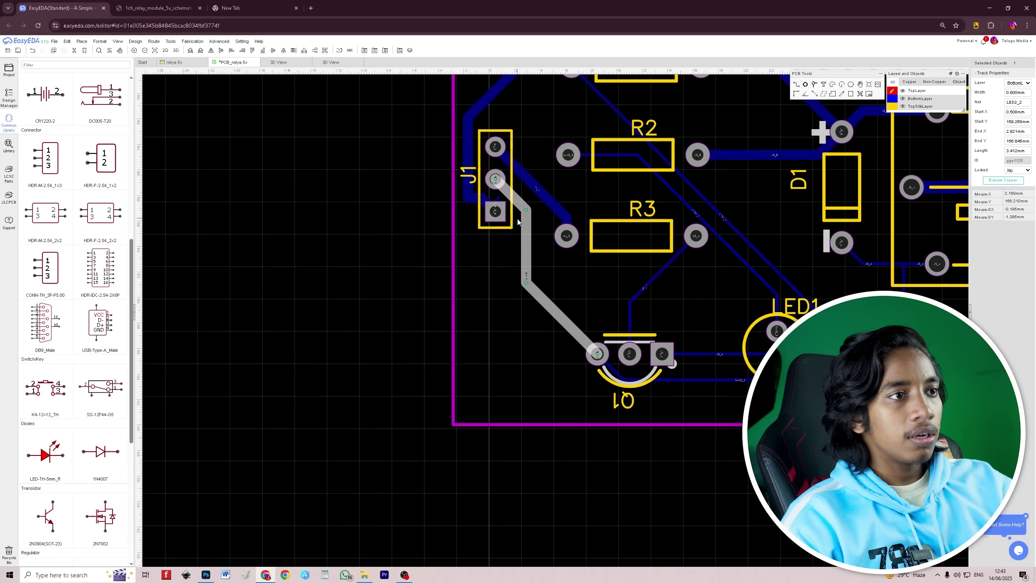
scroll(607, 354, up, 3)
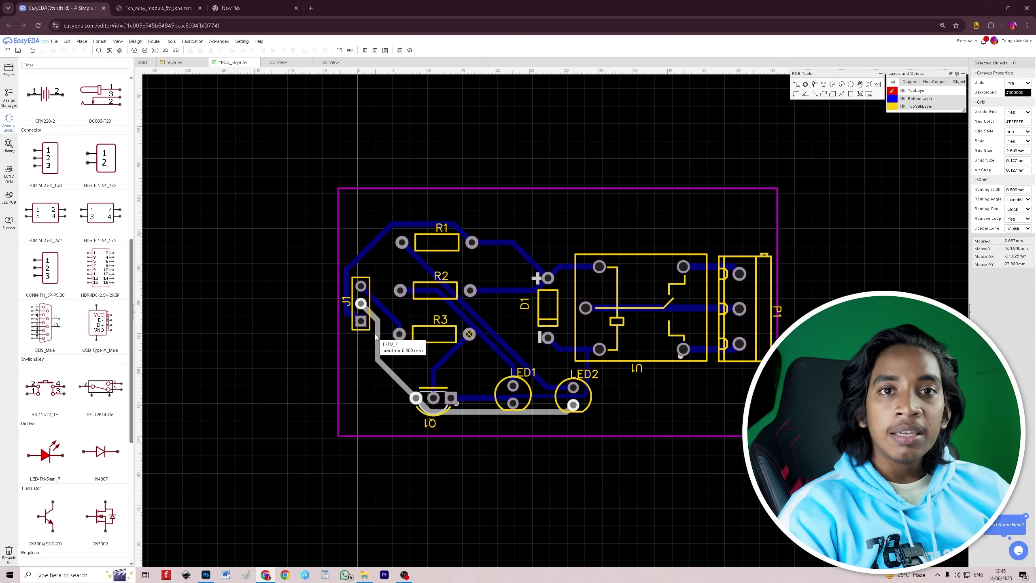
Examine the widened tracks around J1, R3, Q1 and the two LEDs for routing and clearance between pads
scroll(360, 335, up, 3)
scroll(373, 341, down, 3)
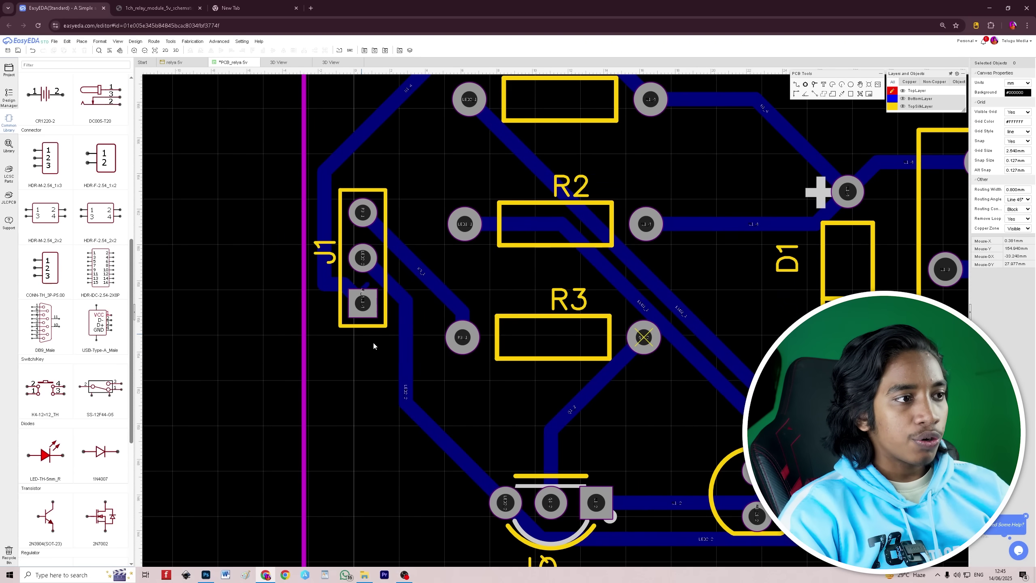
scroll(583, 442, up, 3)
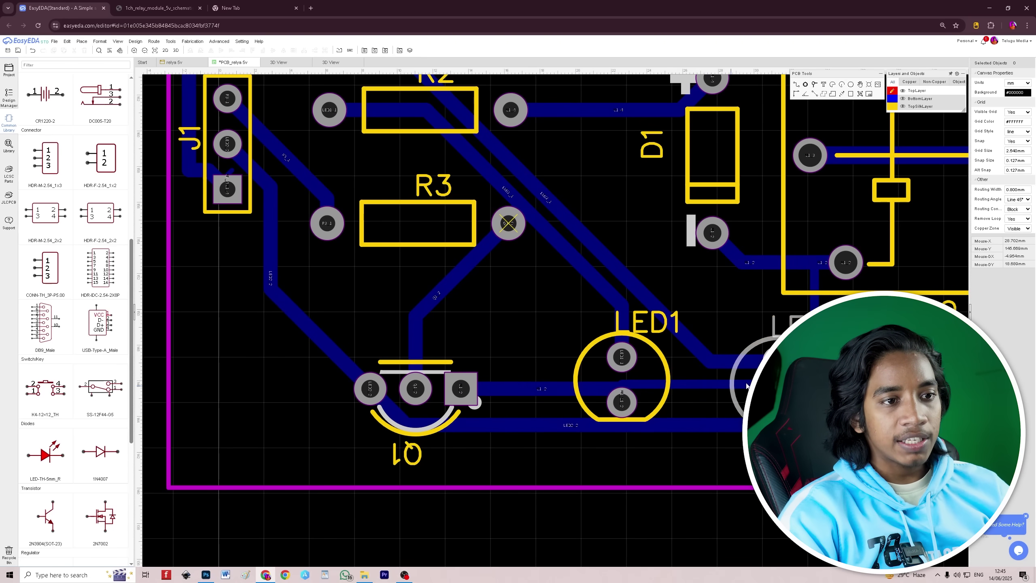
scroll(678, 329, down, 3)
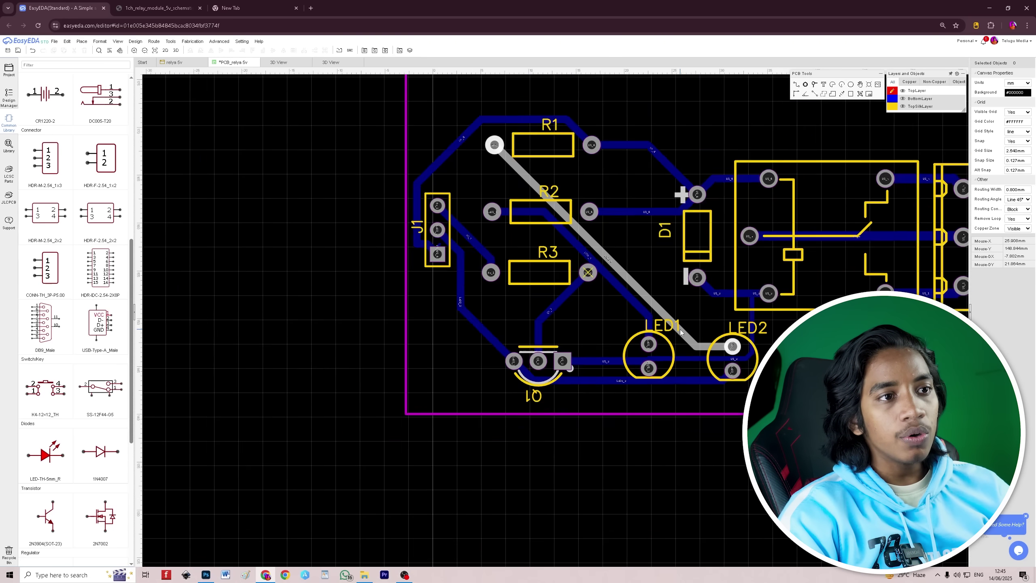
scroll(741, 318, up, 2)
scroll(689, 383, up, 4)
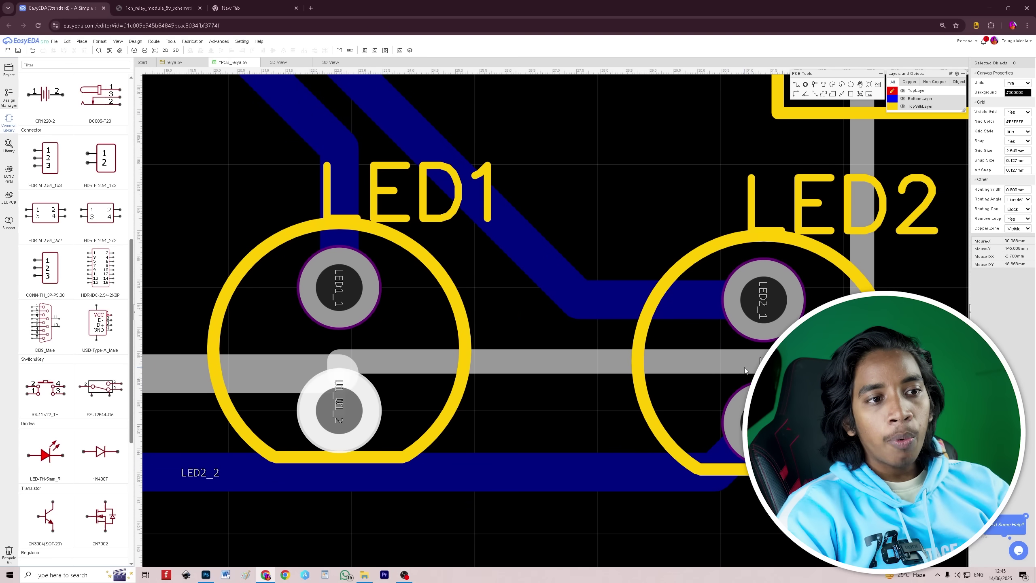
scroll(706, 366, down, 2)
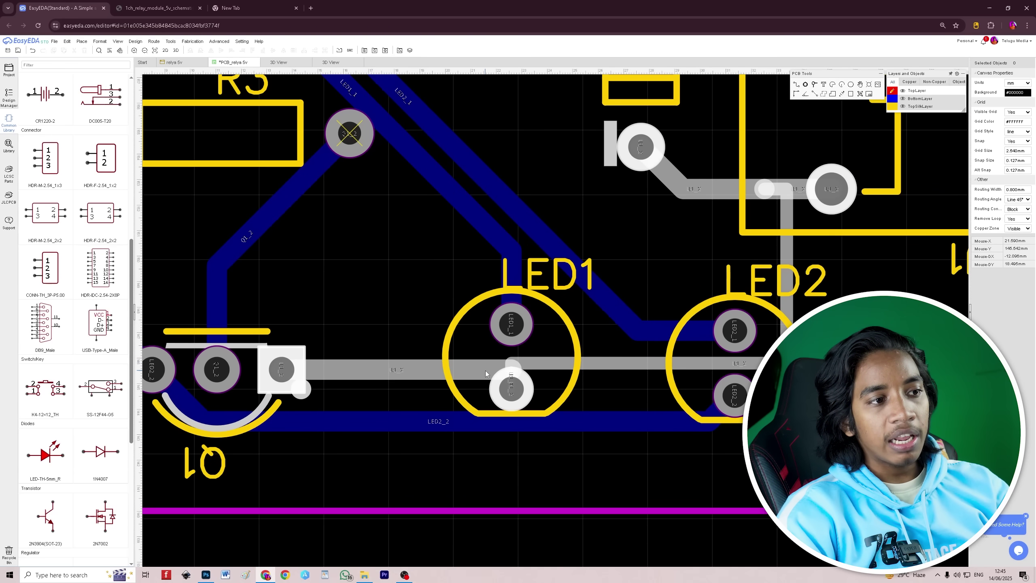
scroll(642, 369, down, 2)
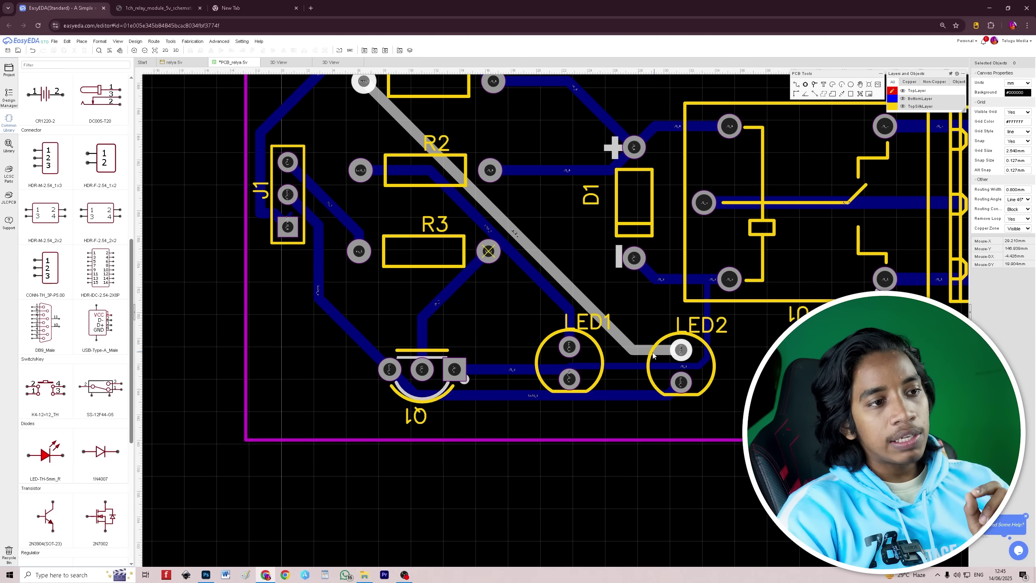
Review the whole board layout, including the tracks around LED2, D1 and relay U1 and the board outline
scroll(628, 359, down, 3)
scroll(544, 406, up, 1)
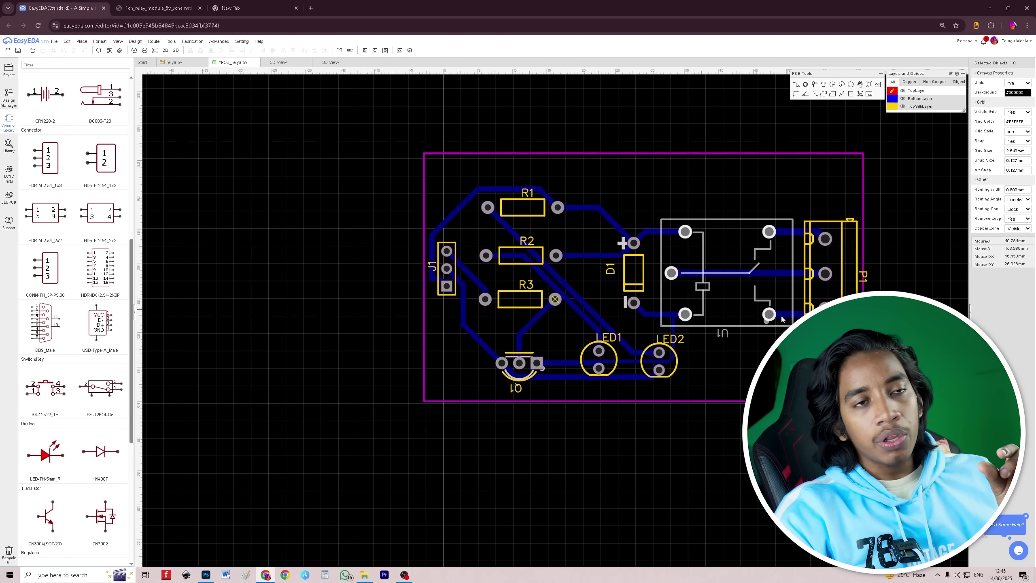
scroll(718, 335, up, 4)
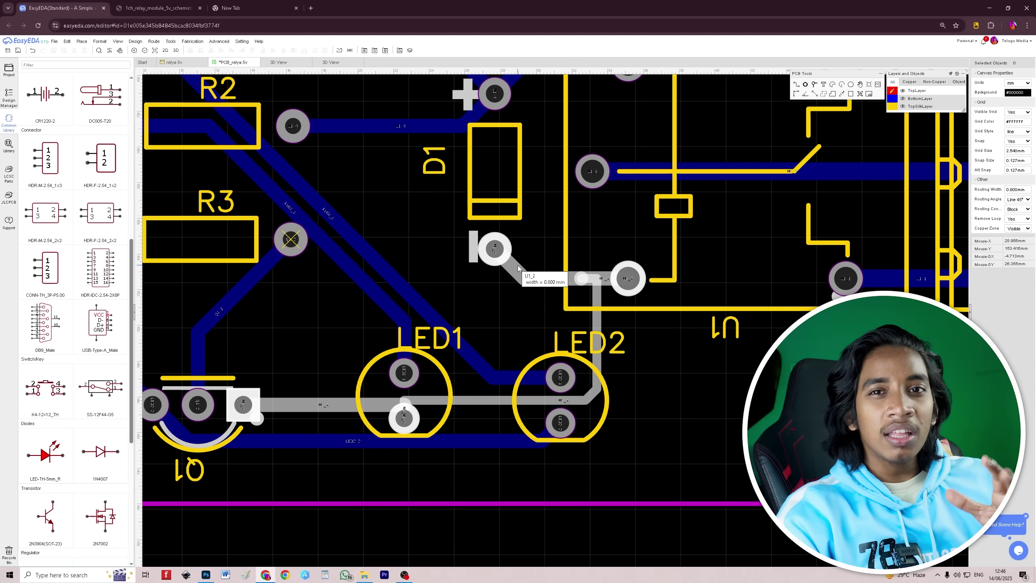
scroll(486, 167, down, 5)
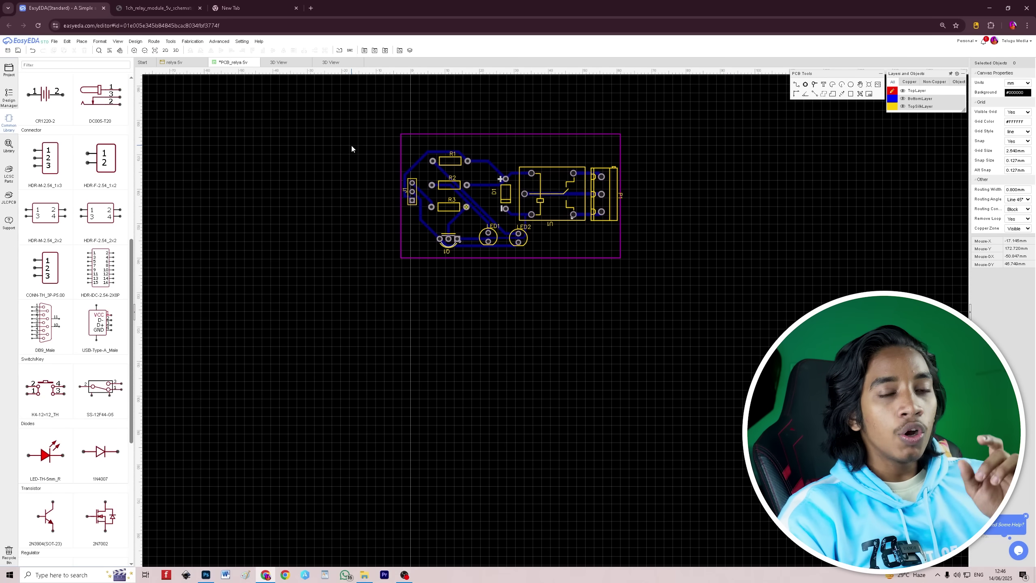
scroll(416, 109, up, 3)
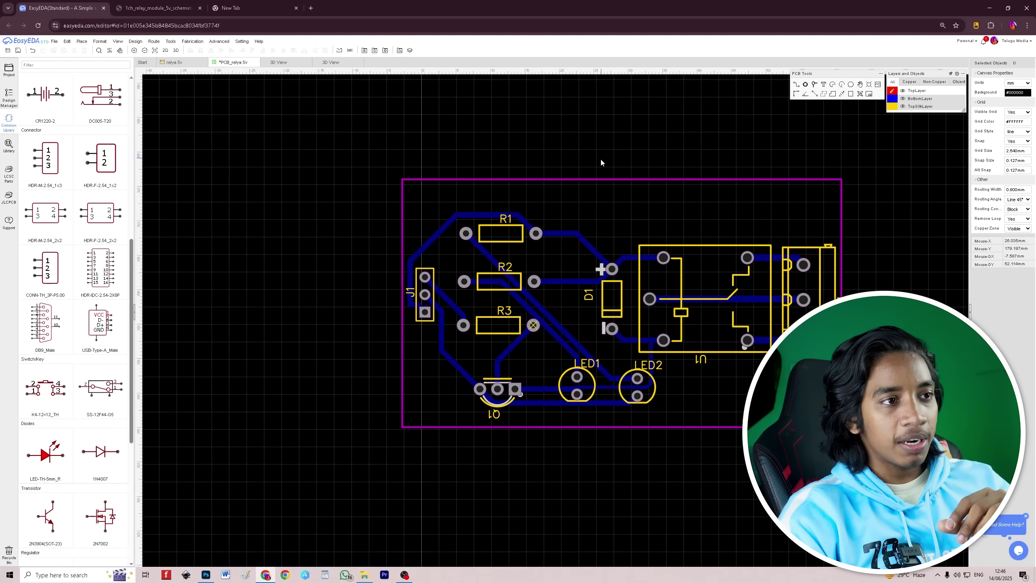
scroll(600, 163, up, 2)
scroll(593, 191, down, 2)
scroll(617, 200, up, 5)
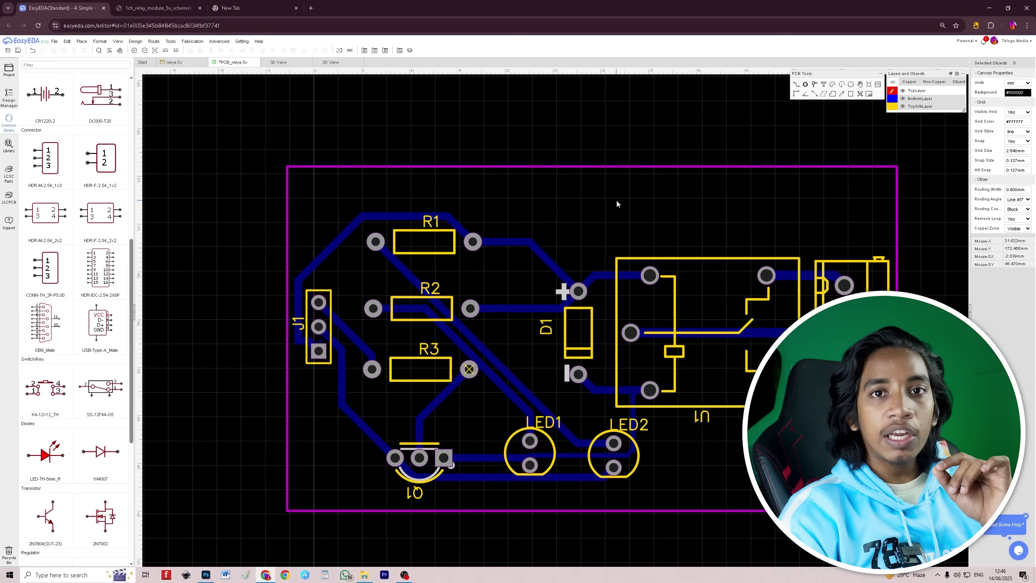
scroll(563, 163, down, 6)
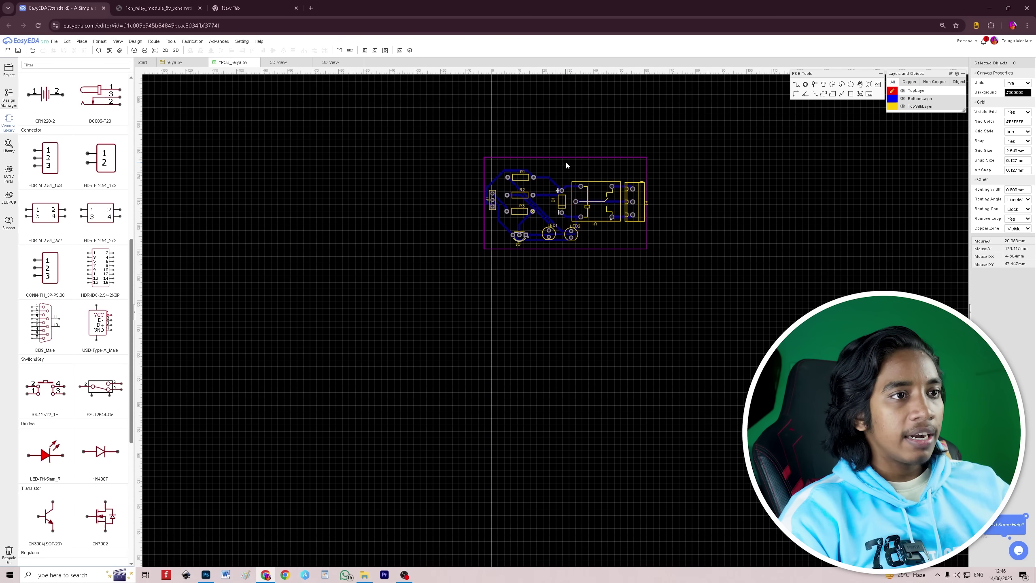
scroll(557, 171, up, 4)
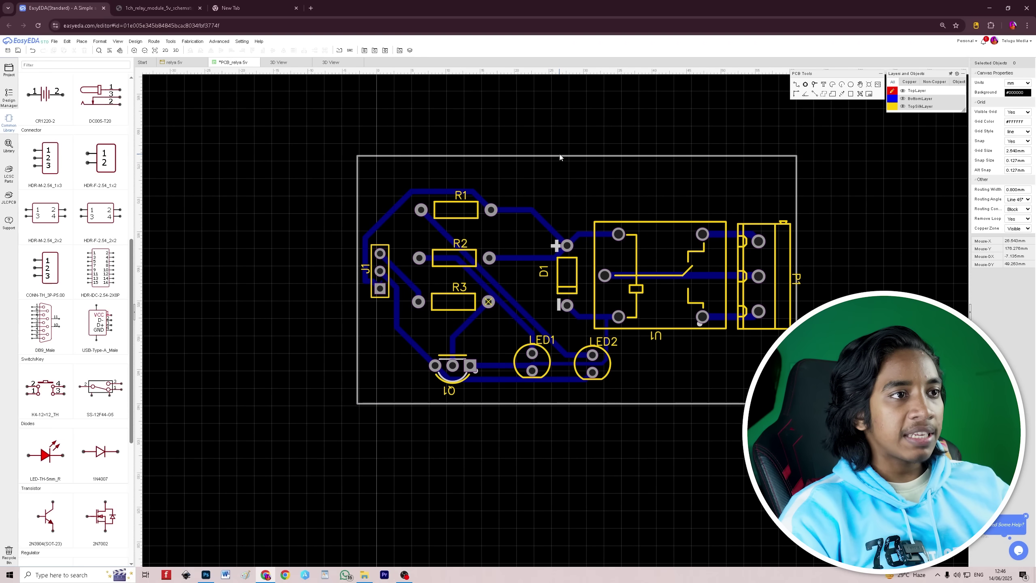
scroll(565, 167, up, 2)
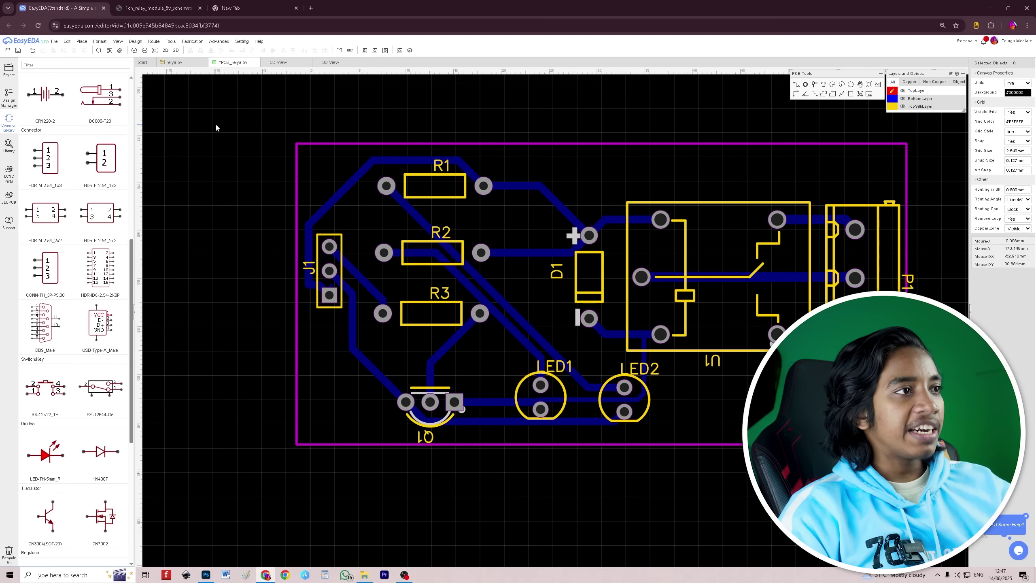
Open a 3D view of the board and inspect the components, the underside tracks and the protruding pins
click(175, 51)
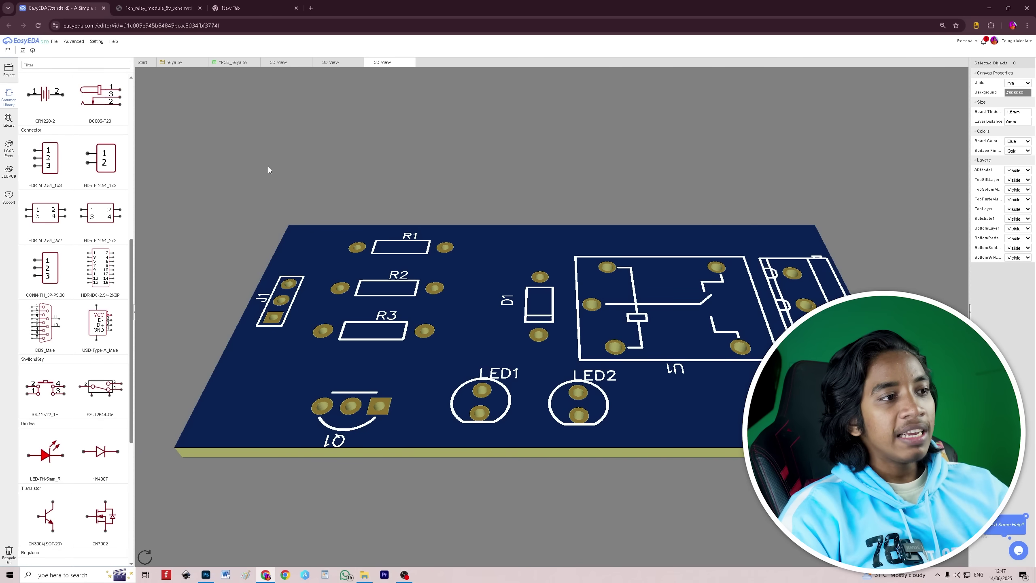
scroll(387, 287, up, 3)
scroll(387, 288, down, 4)
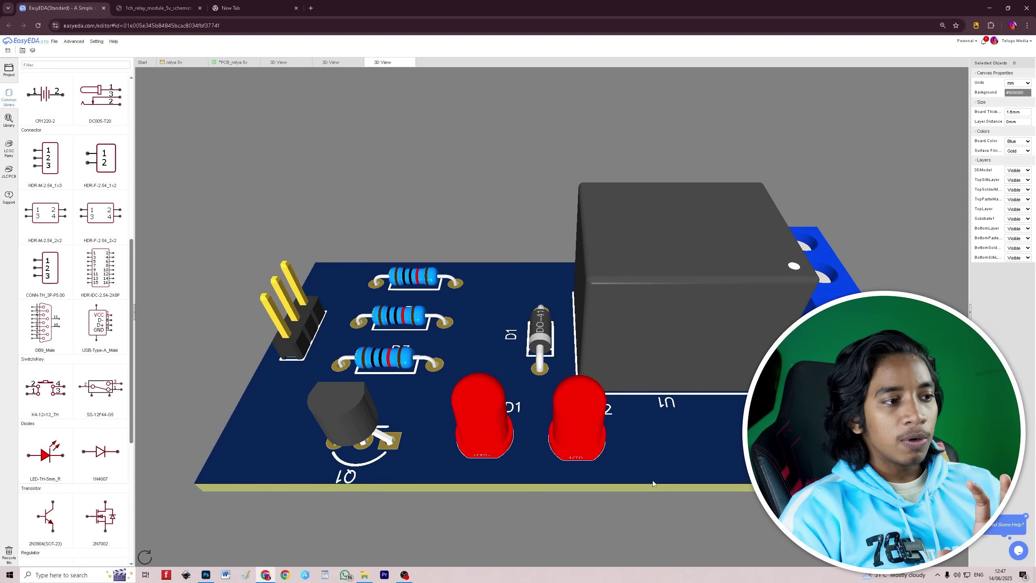
drag(516, 389, 674, 508)
scroll(674, 508, down, 5)
scroll(709, 538, up, 5)
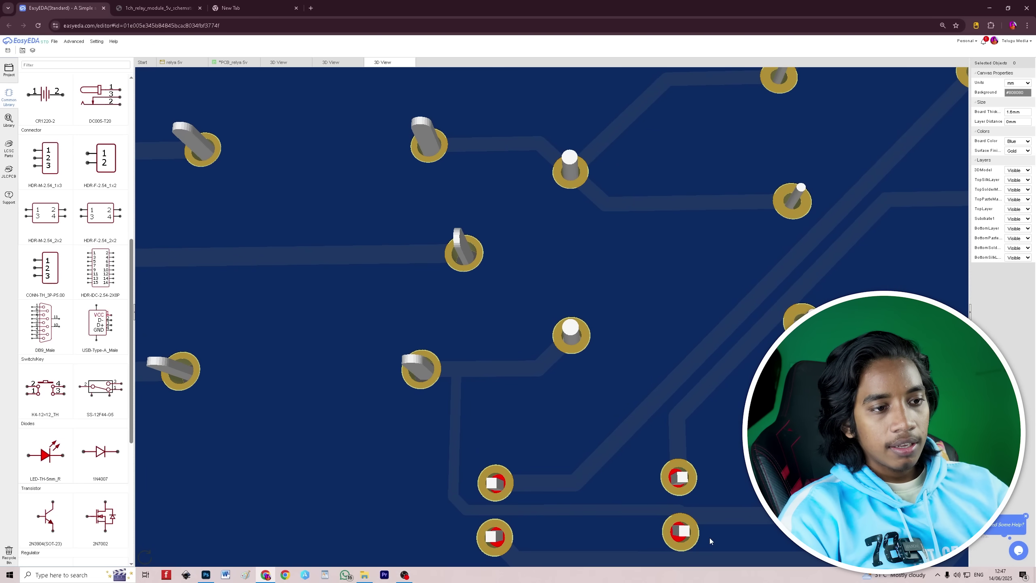
scroll(667, 495, down, 5)
scroll(694, 471, up, 1)
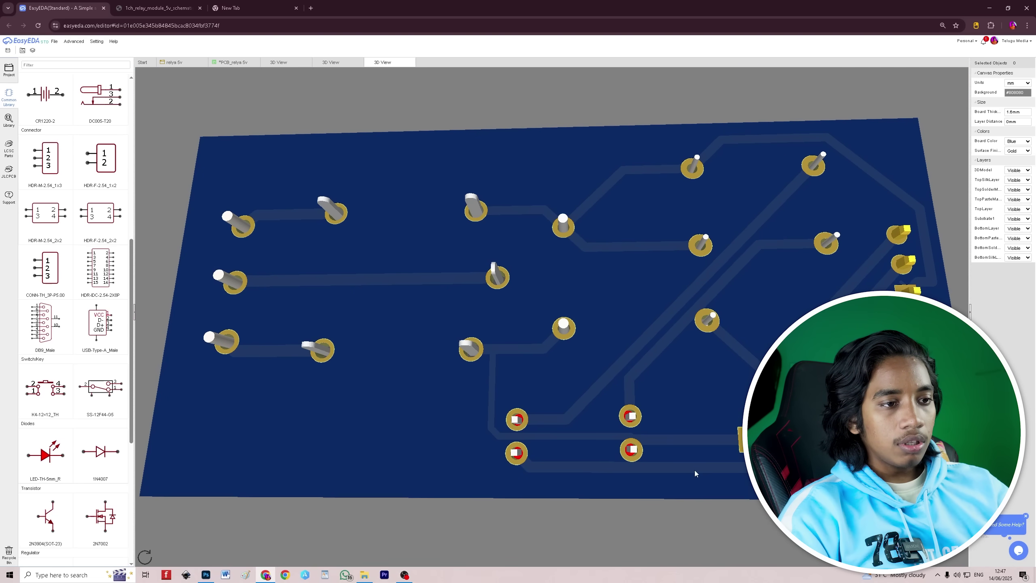
drag(695, 470, 669, 539)
scroll(641, 435, up, 4)
scroll(610, 445, down, 4)
scroll(669, 431, up, 3)
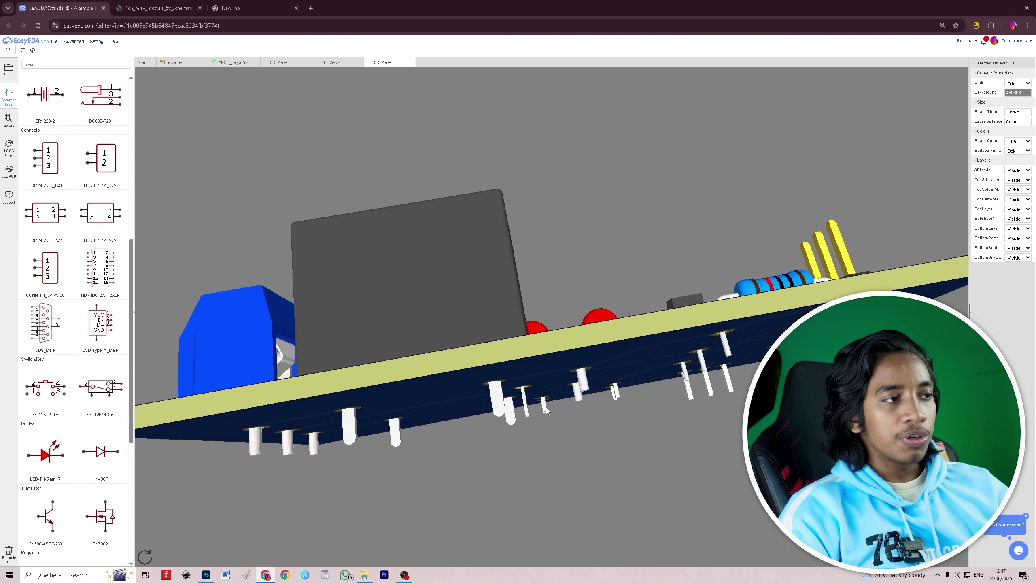
Look at the earlier 3D views for comparison, and check the tracks around LED1 and LED2 in the PCB layout
click(326, 65)
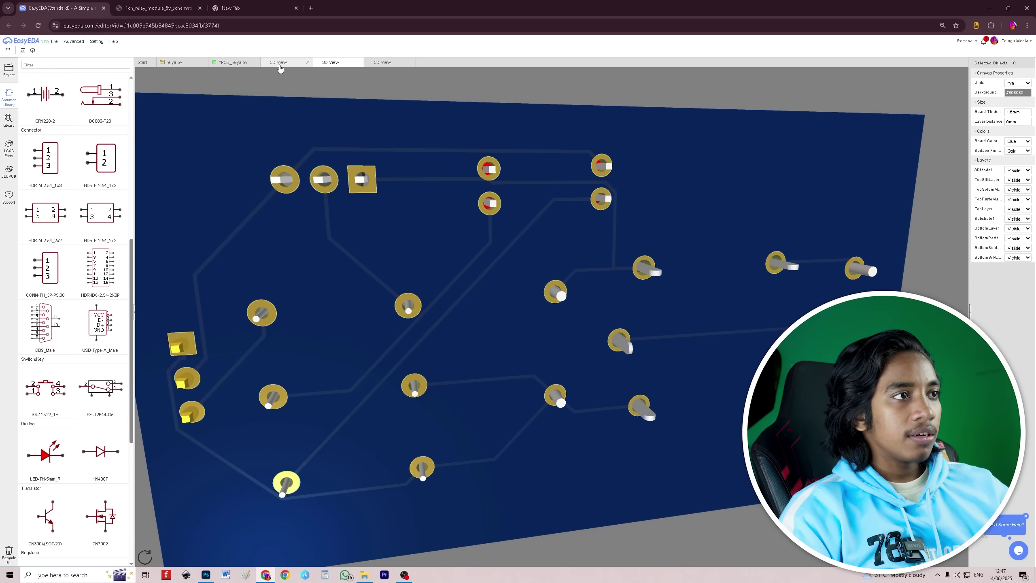
click(279, 64)
click(232, 63)
scroll(593, 402, up, 5)
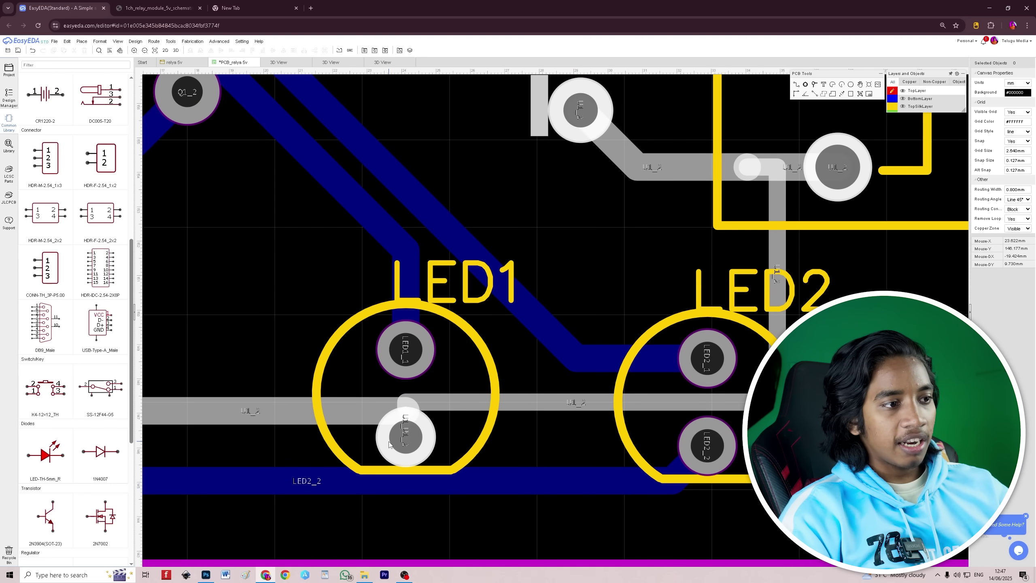
scroll(380, 429, down, 6)
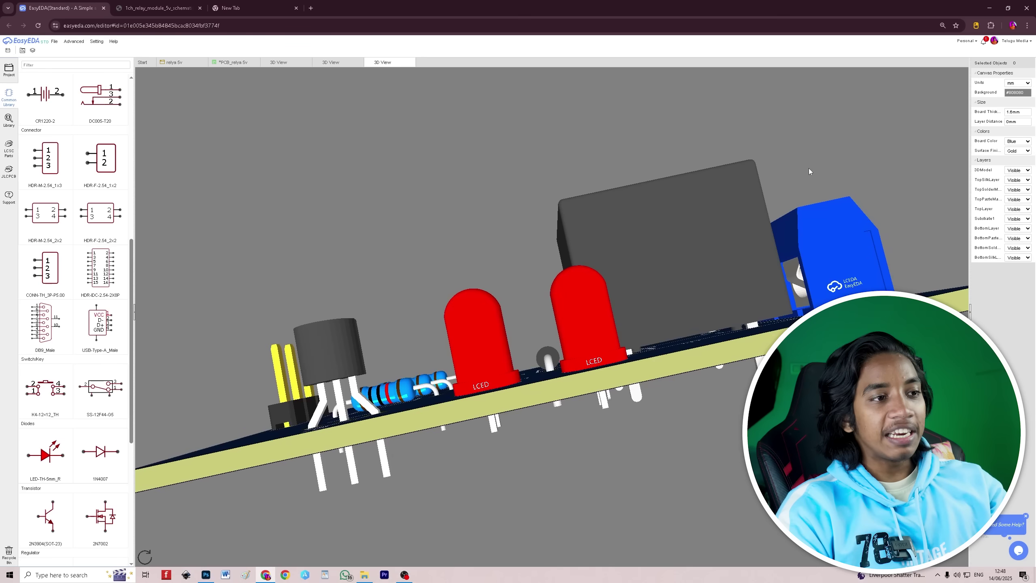
Inspect the assembled relay module in 3D from several angles, including the screw terminal, the relay and the top side
drag(809, 170, 866, 297)
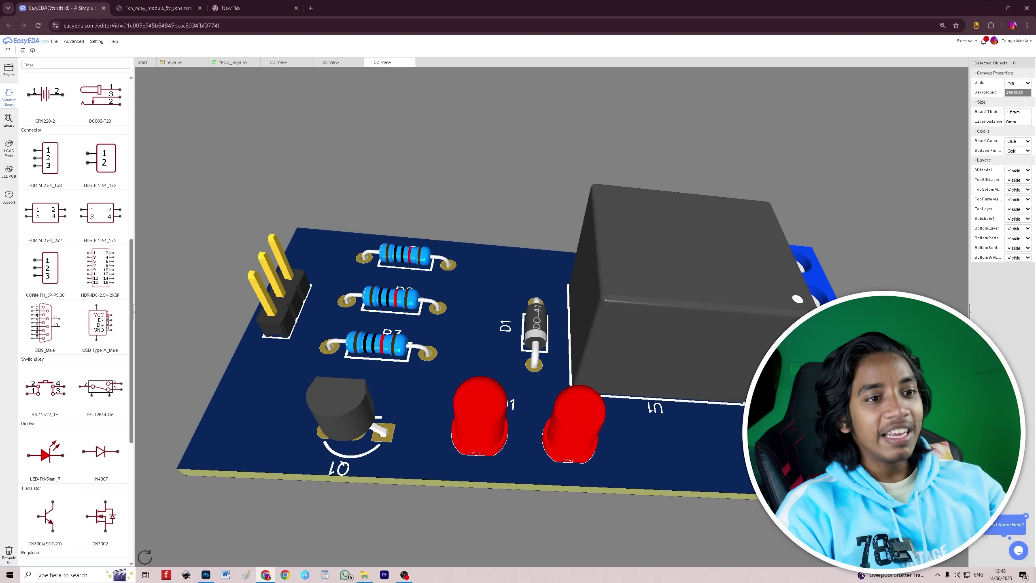
drag(799, 461, 579, 483)
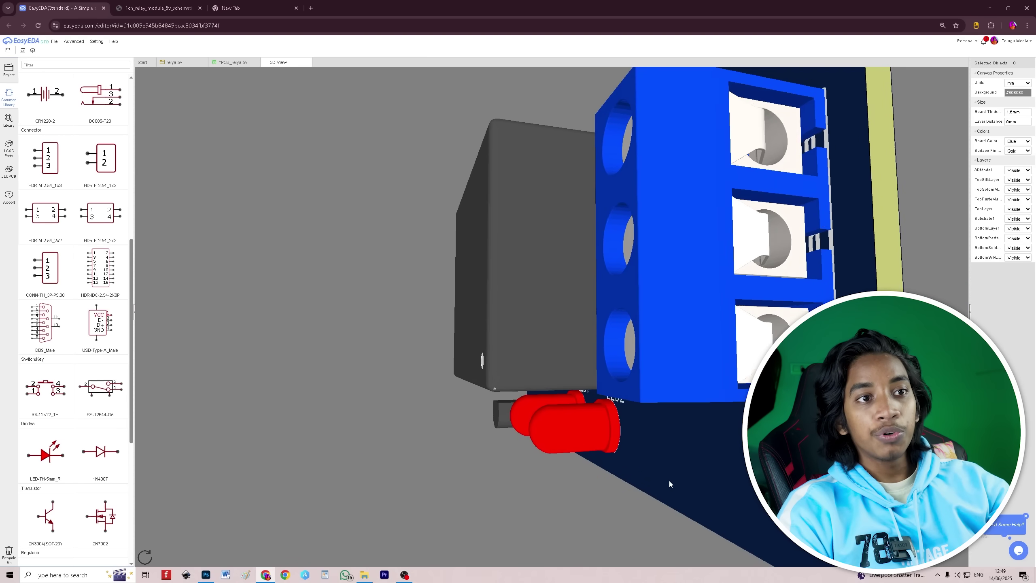
drag(669, 481, 694, 506)
drag(767, 502, 830, 430)
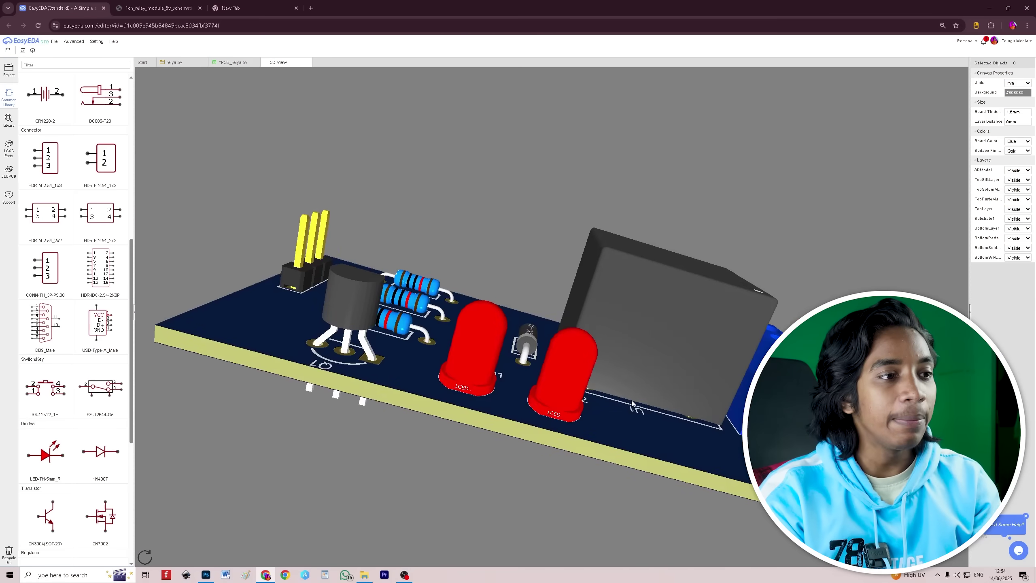
drag(631, 402, 616, 572)
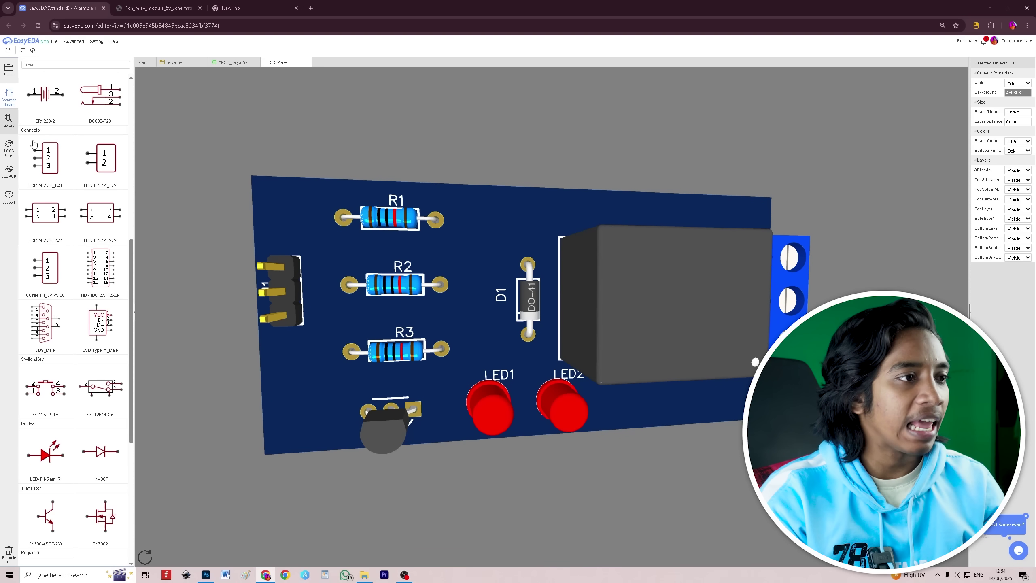
Browse a few LCSC parts with their footprints and previews in the component library, and close the library
click(8, 121)
click(598, 280)
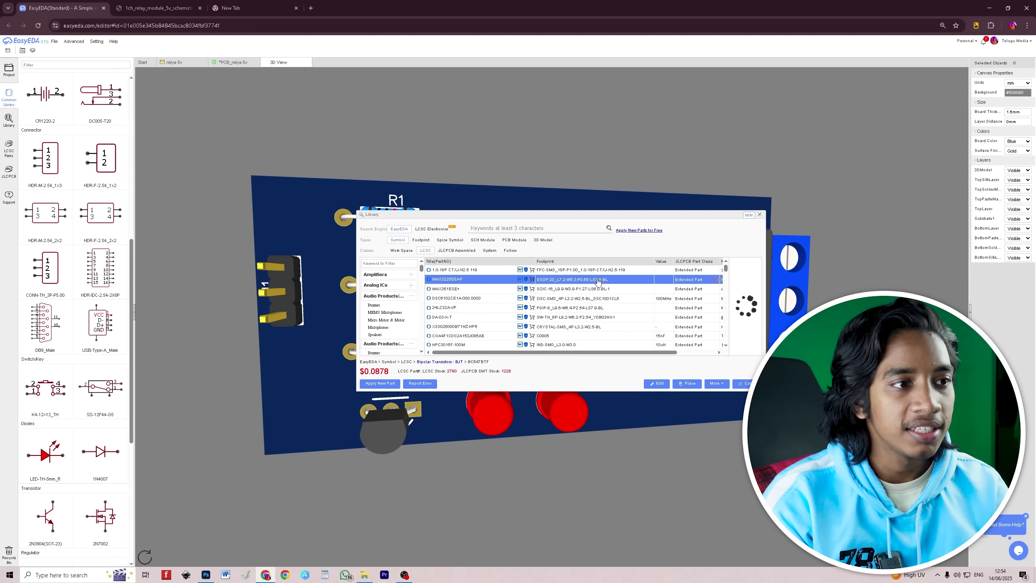
click(601, 300)
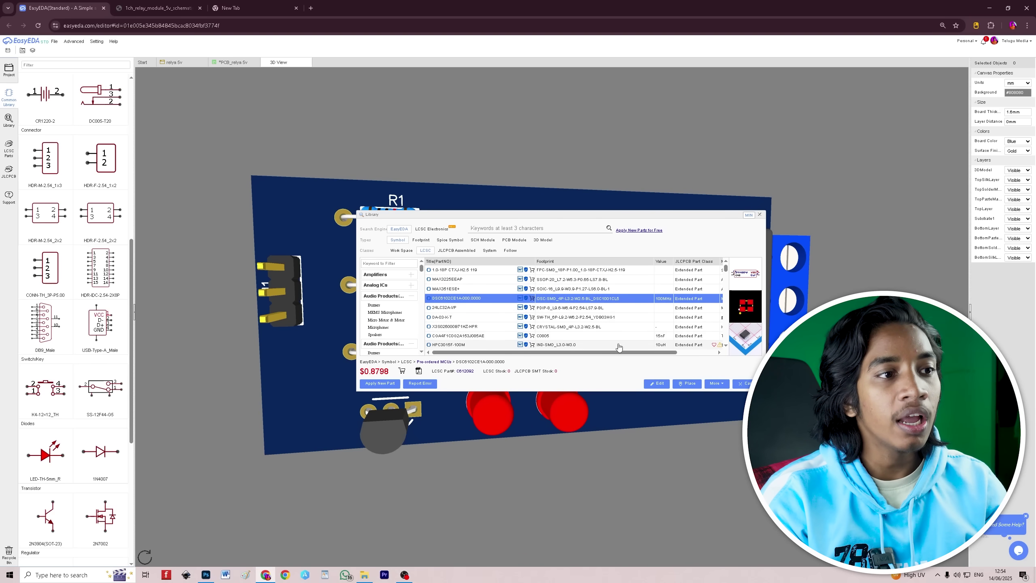
click(760, 215)
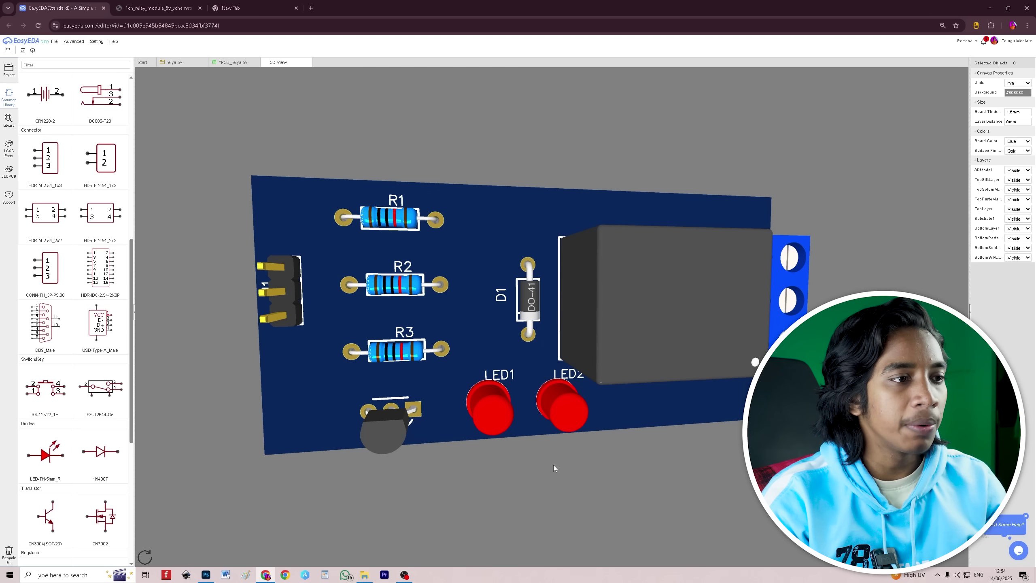
Review the finished relay module in the tilted 3D view, the schematic and the PCB layout
drag(612, 487, 558, 403)
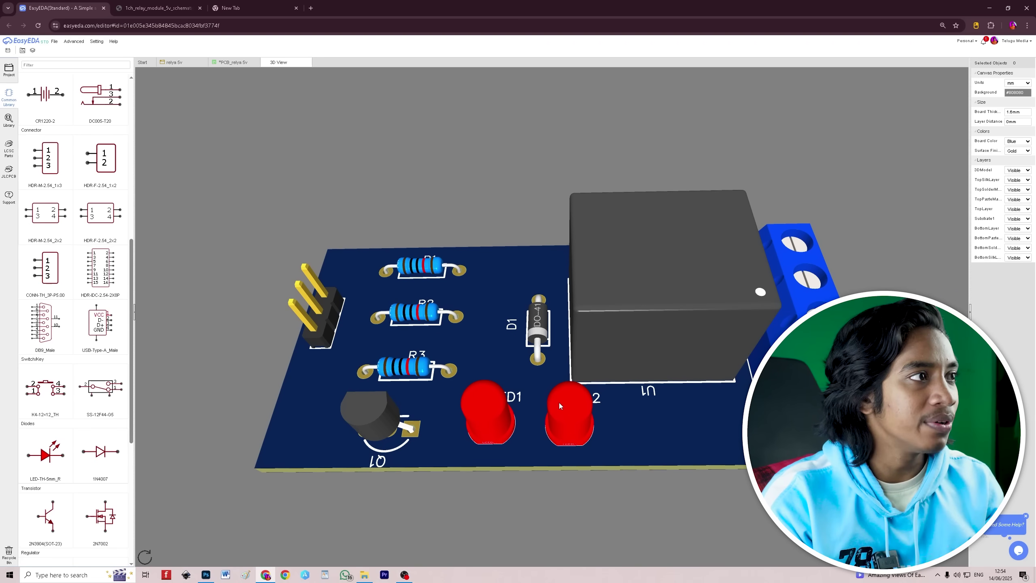
click(174, 63)
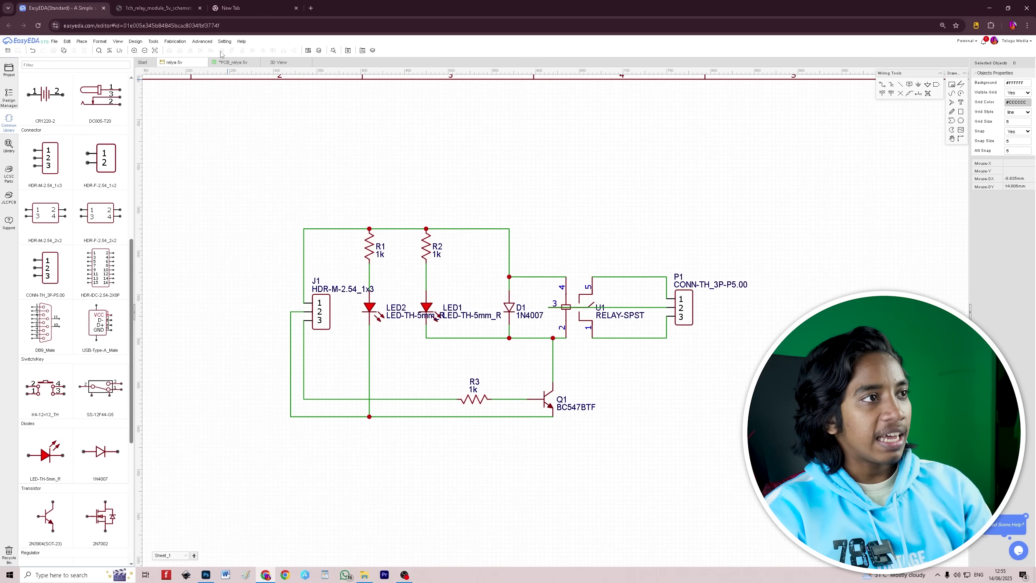
click(234, 62)
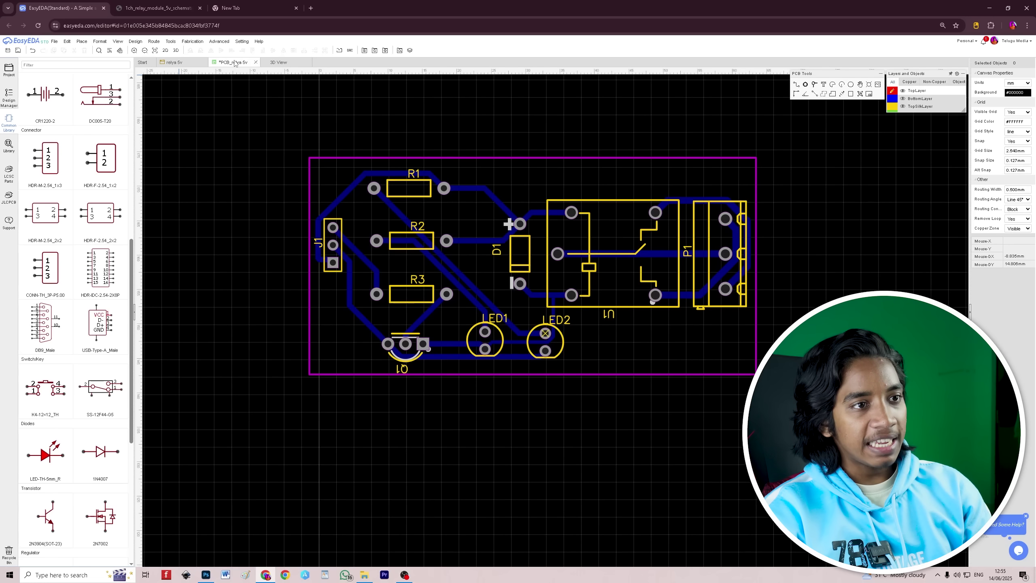
click(278, 62)
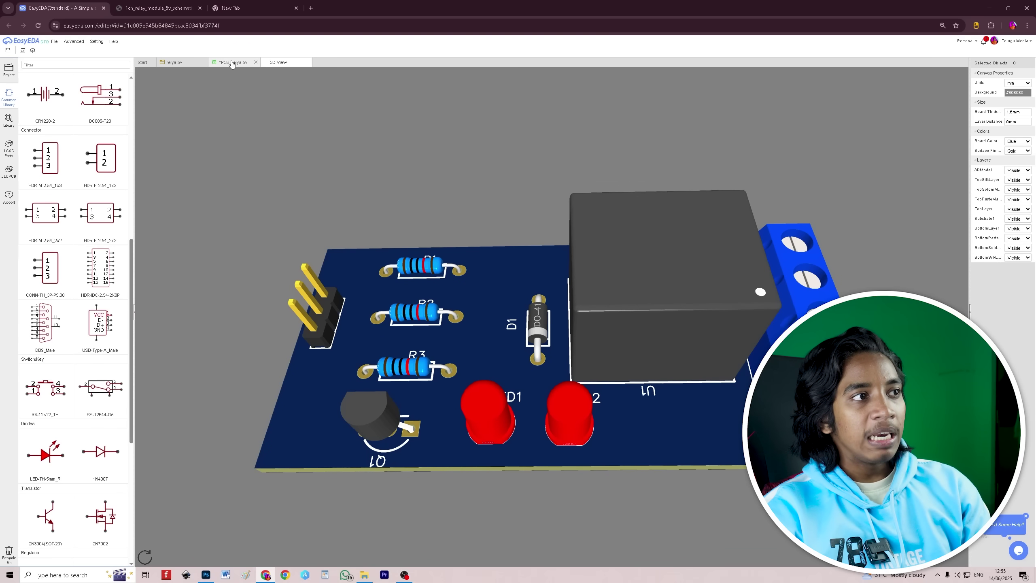
Generate the Gerber fabrication file for the relay PCB without running the design rule check
click(232, 62)
click(54, 41)
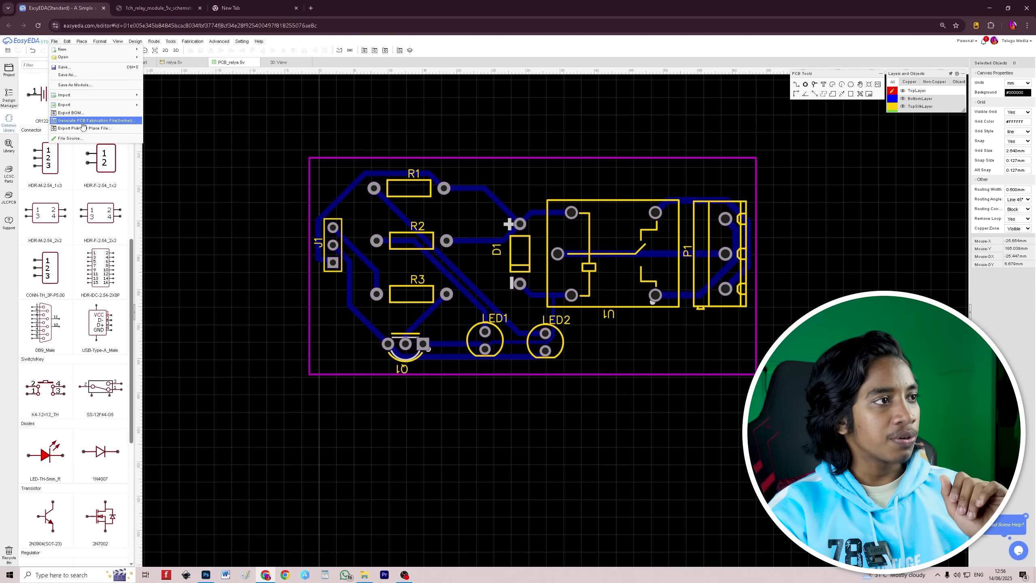
click(83, 121)
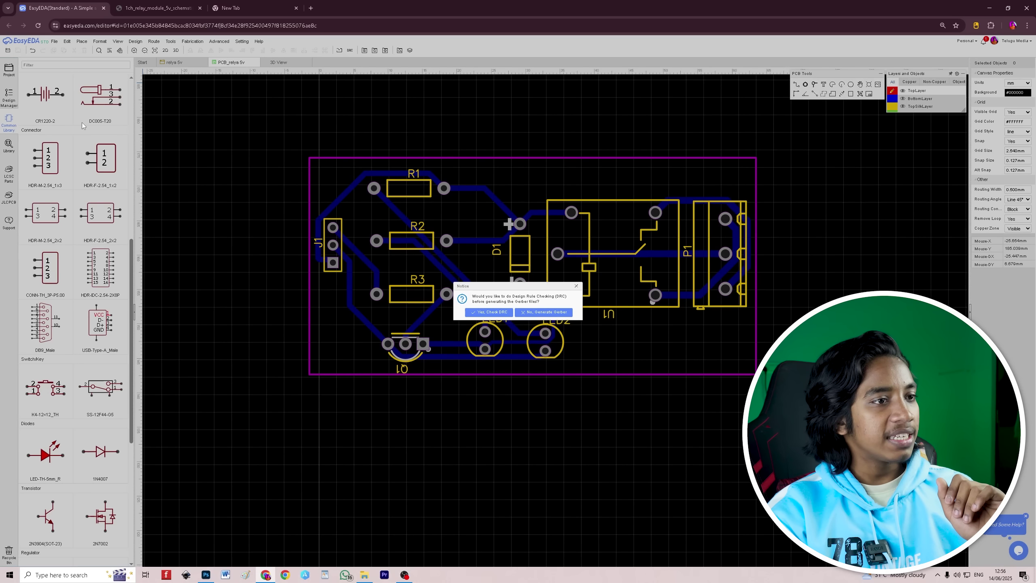
click(549, 313)
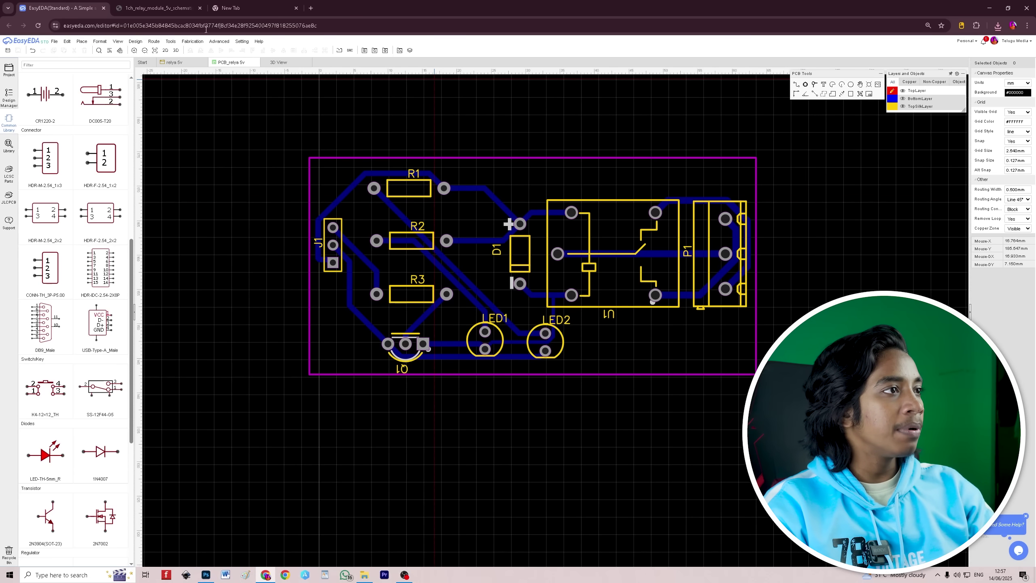
Export the PCB layout as a 1:1 black-on-white PDF with merged layers and open the exported file
click(54, 42)
mouse_move(68, 99)
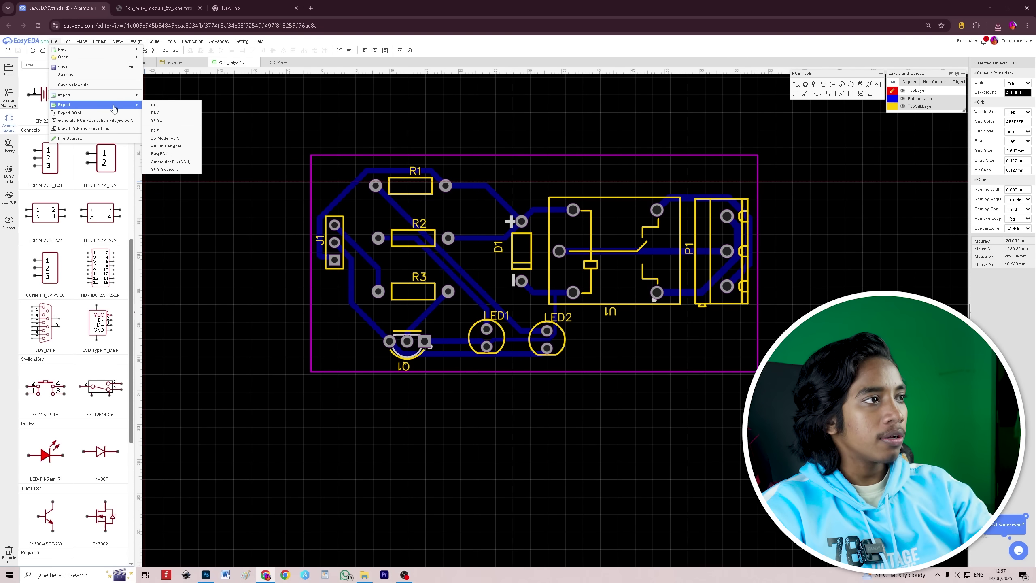
click(155, 105)
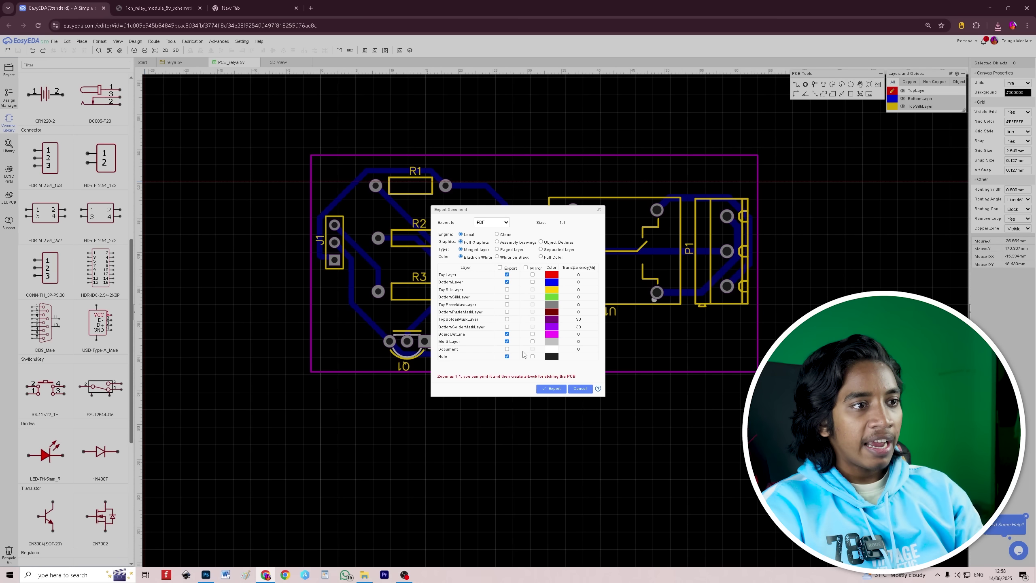
click(553, 388)
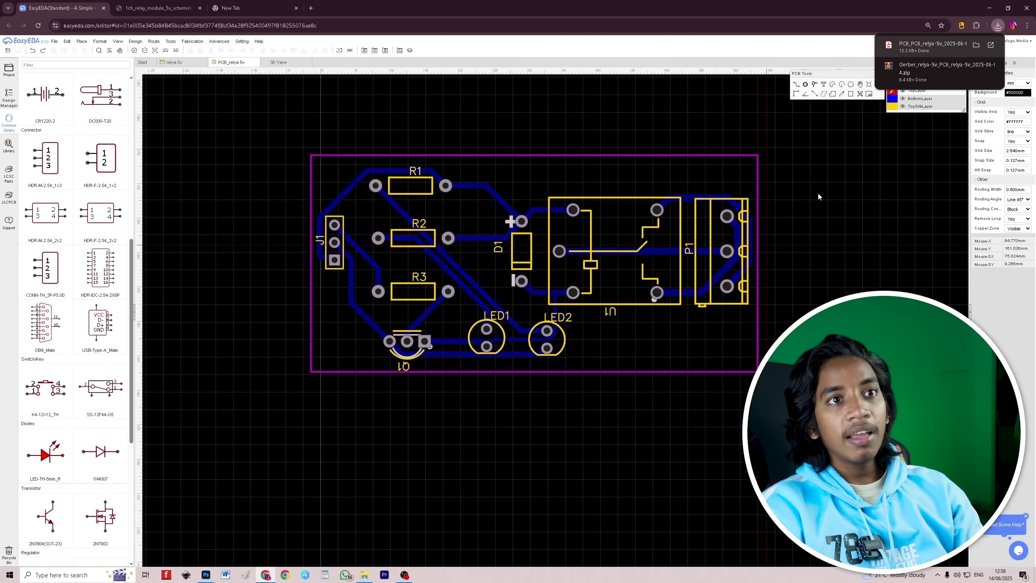
click(921, 47)
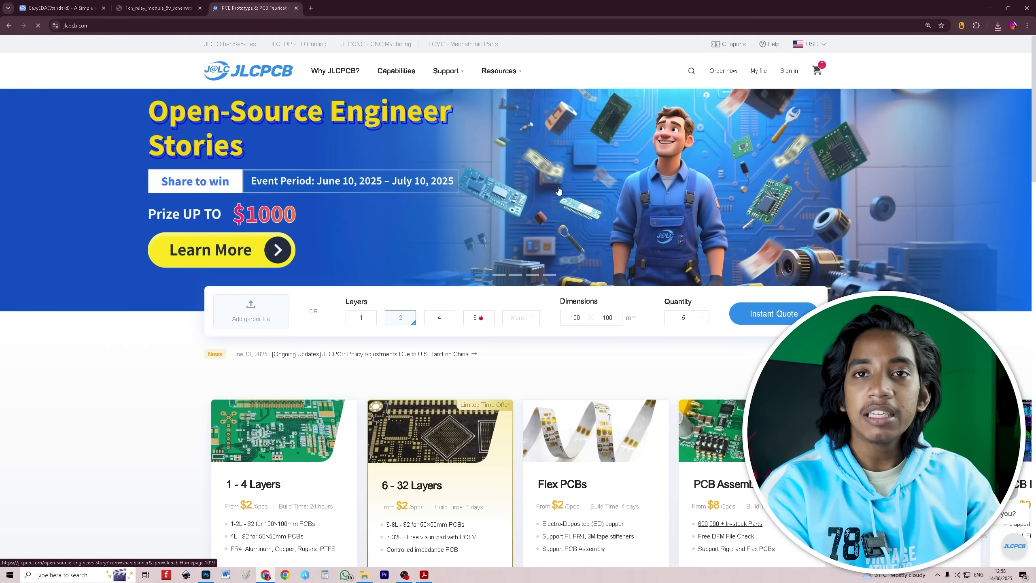
Upload Gerber_relya-5v_PCB_relya-5v_2025-06-14.zip for a JLCPCB quote and set the board to 1 layer
click(249, 320)
click(120, 79)
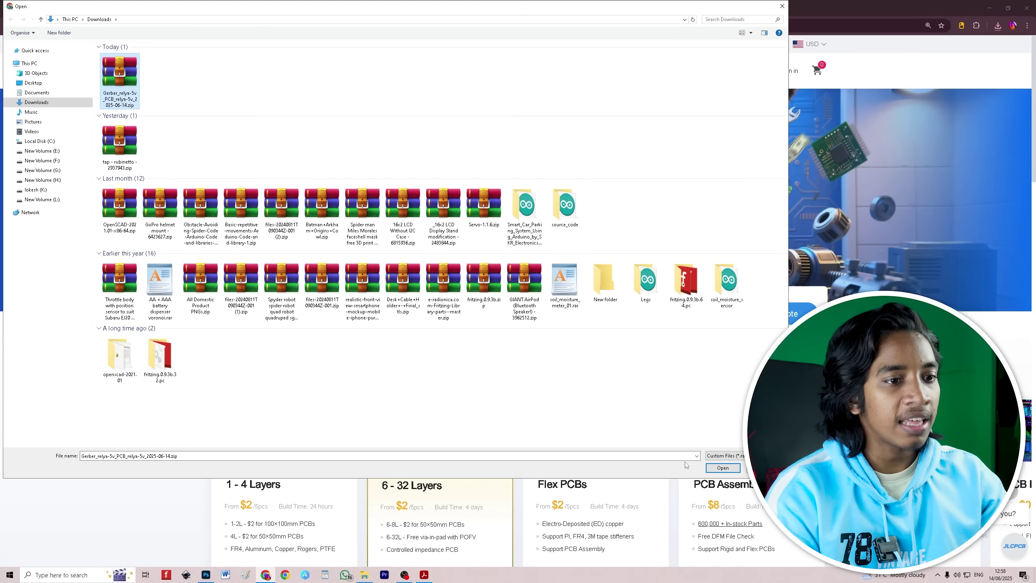
click(723, 468)
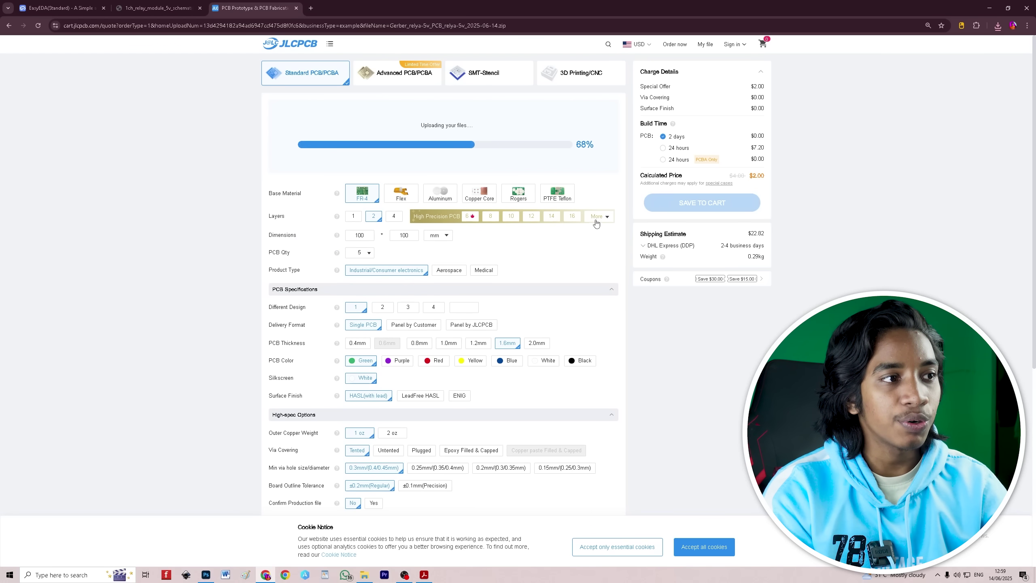
mouse_move(599, 220)
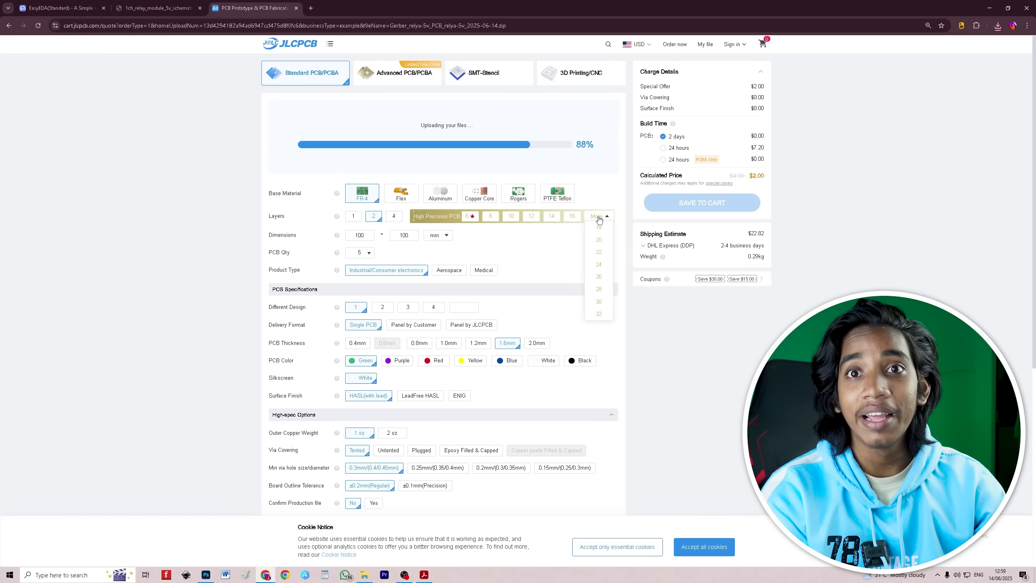
click(355, 231)
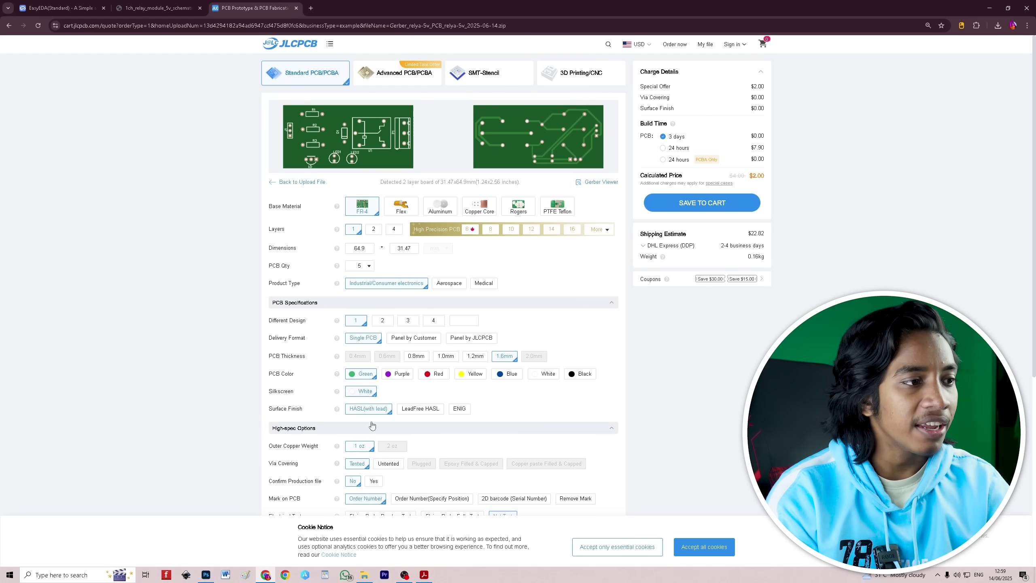
Compare the quote for purple, red and yellow PCB colors, return to green, and review the specifications and charges
click(397, 374)
click(435, 375)
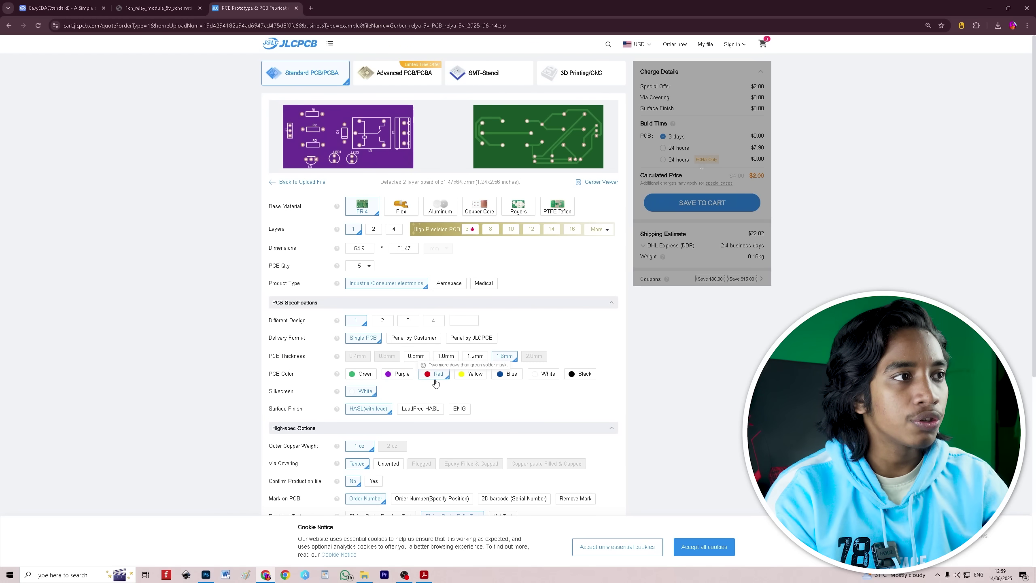
click(481, 378)
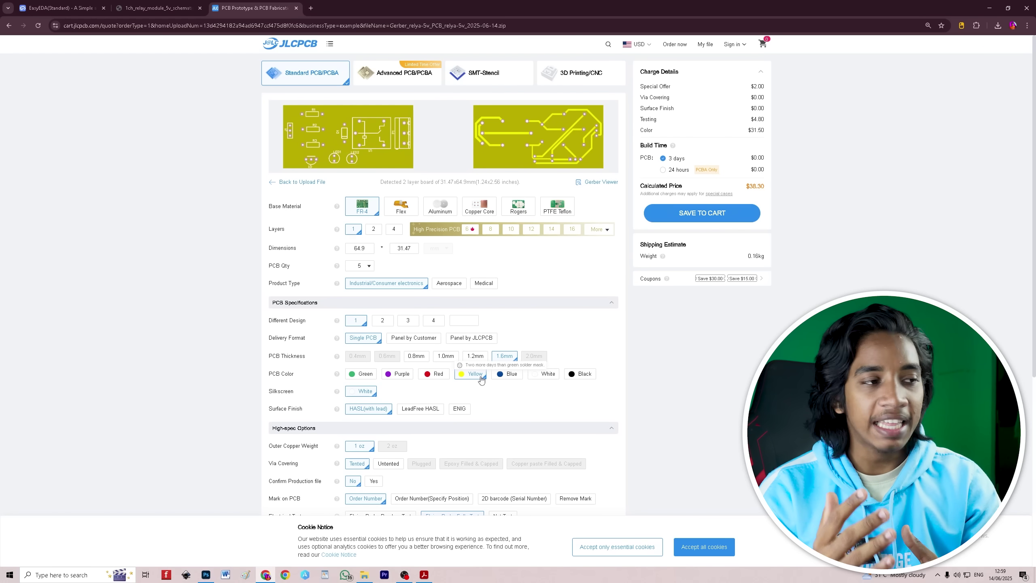
click(364, 377)
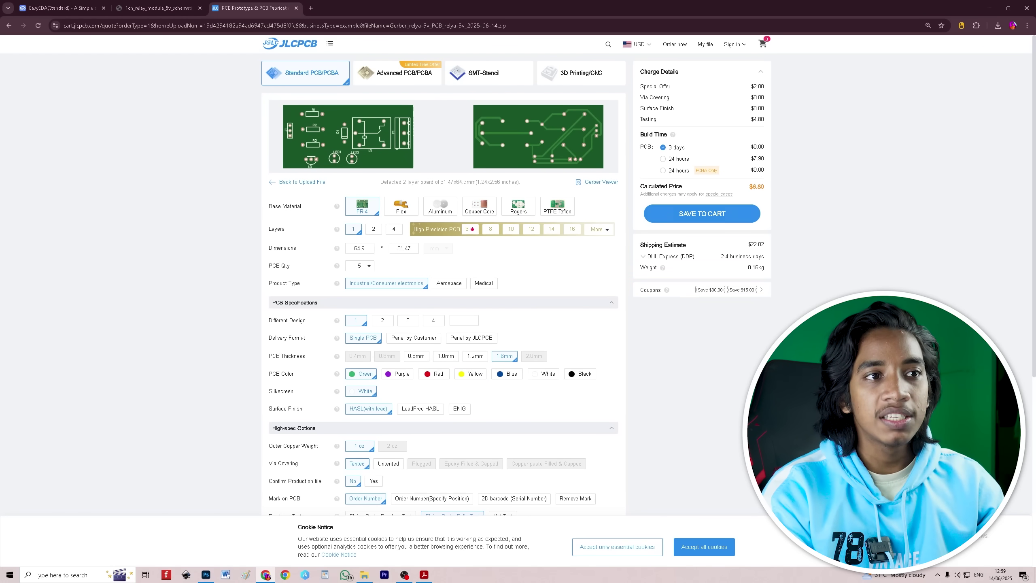
scroll(433, 438, down, 3)
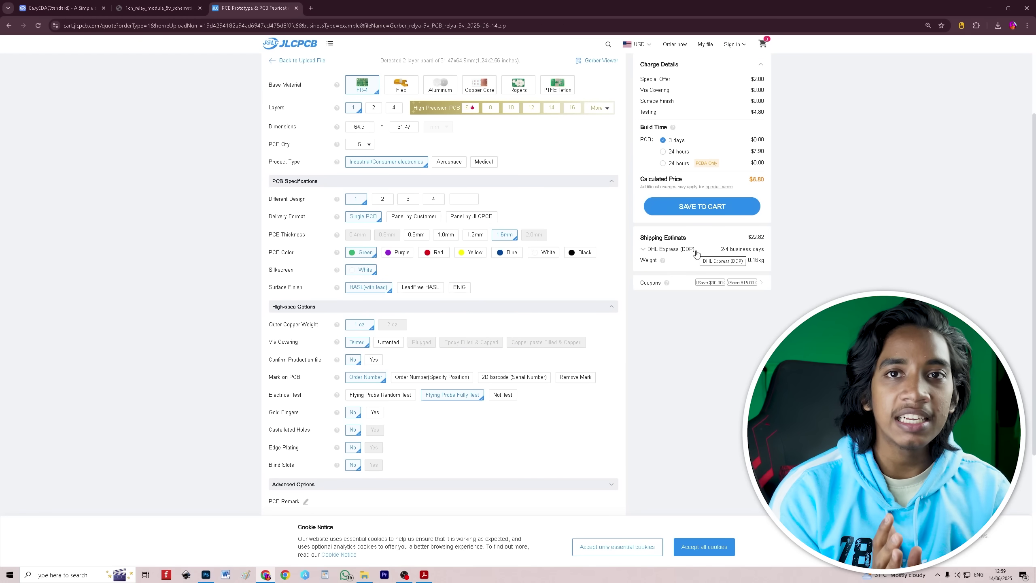
scroll(696, 252, up, 3)
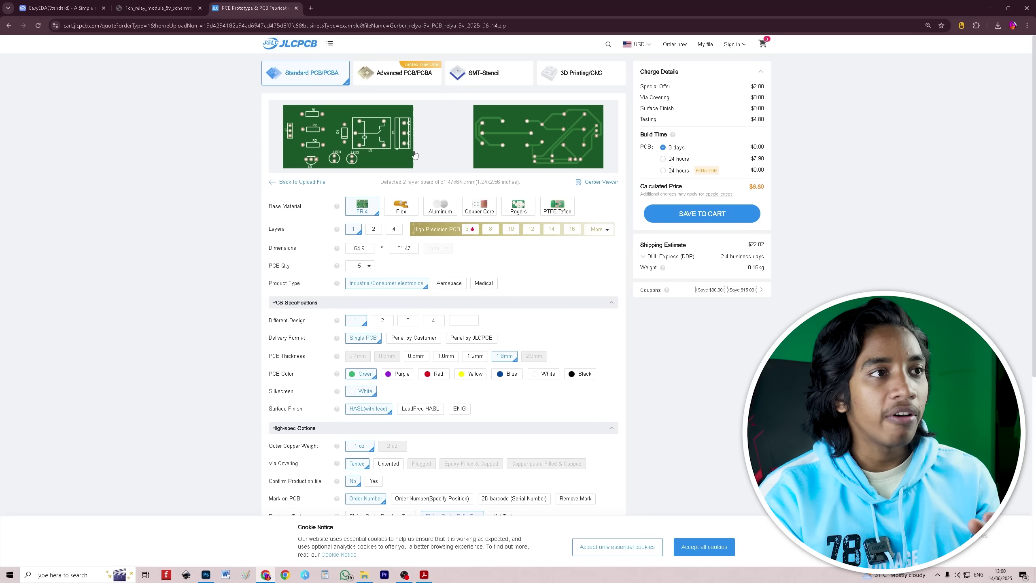